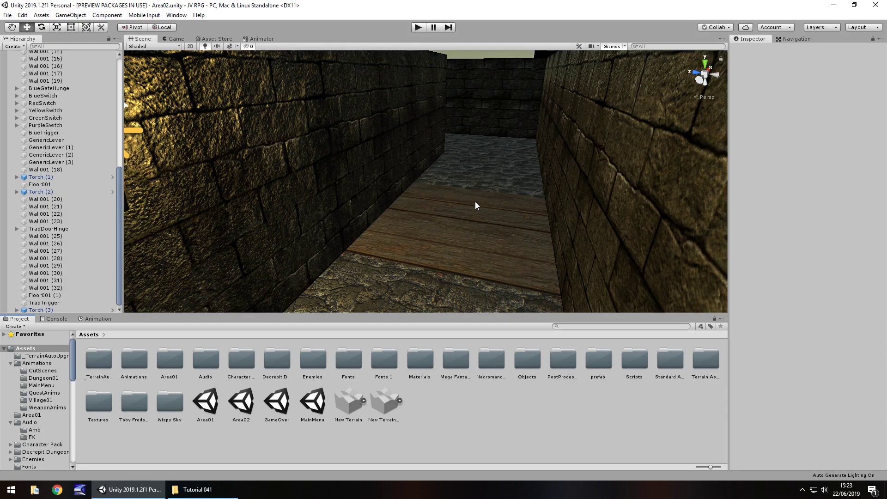
# Drop the view through the trapdoor into the corridor and select the dark brick wall block.
pyautogui.moveTo(454, 229); pyautogui.dragTo(457, 122, button='right')
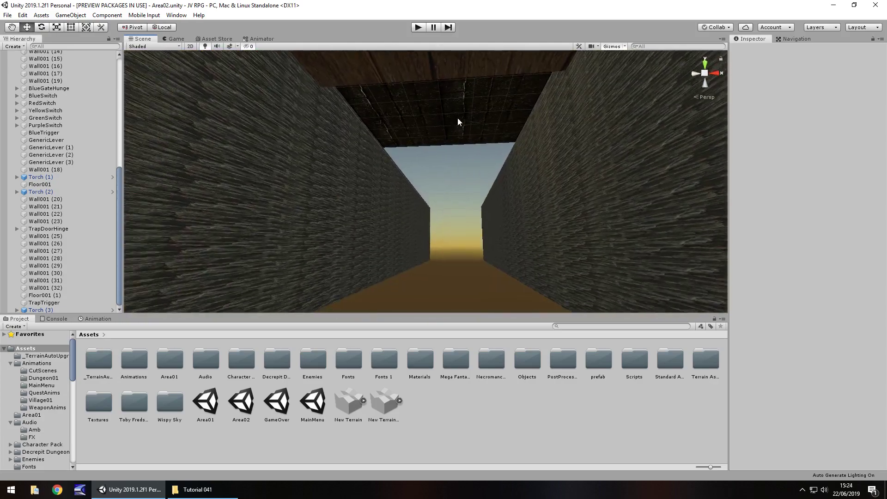
pyautogui.moveTo(468, 172); pyautogui.dragTo(513, 126, button='right')
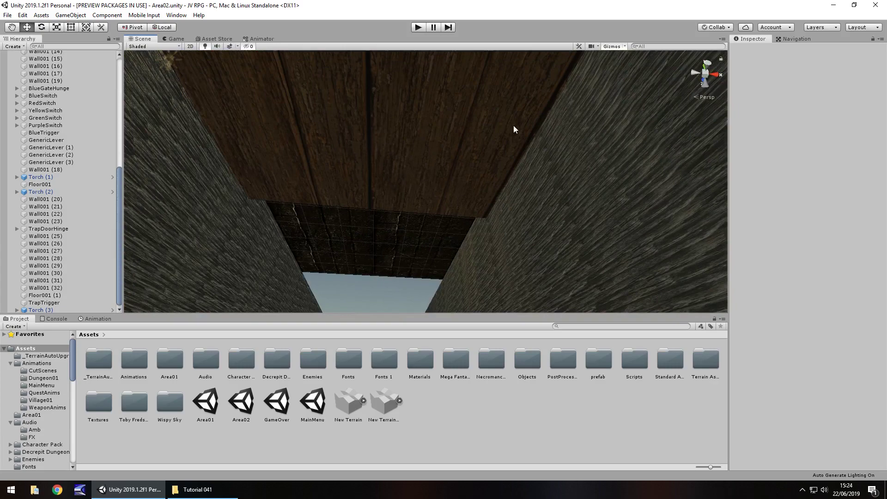
pyautogui.scroll(-3, 462, 162)
pyautogui.moveTo(436, 181); pyautogui.dragTo(432, 196, button='middle')
pyautogui.moveTo(432, 194); pyautogui.dragTo(432, 259, button='right')
pyautogui.moveTo(442, 212); pyautogui.dragTo(450, 241, button='right')
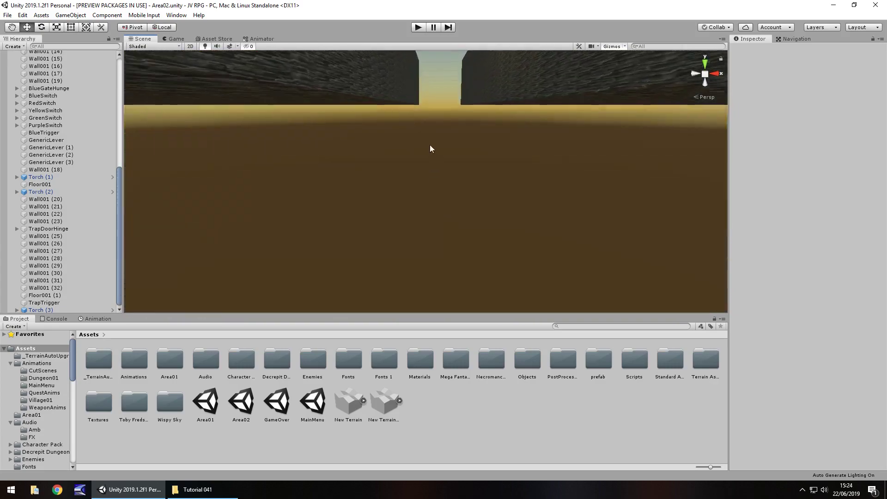
pyautogui.keyDown('alt'); pyautogui.moveTo(430, 145); pyautogui.dragTo(449, 363, button='right'); pyautogui.keyUp('alt')
pyautogui.moveTo(449, 363); pyautogui.dragTo(399, 171, button='middle')
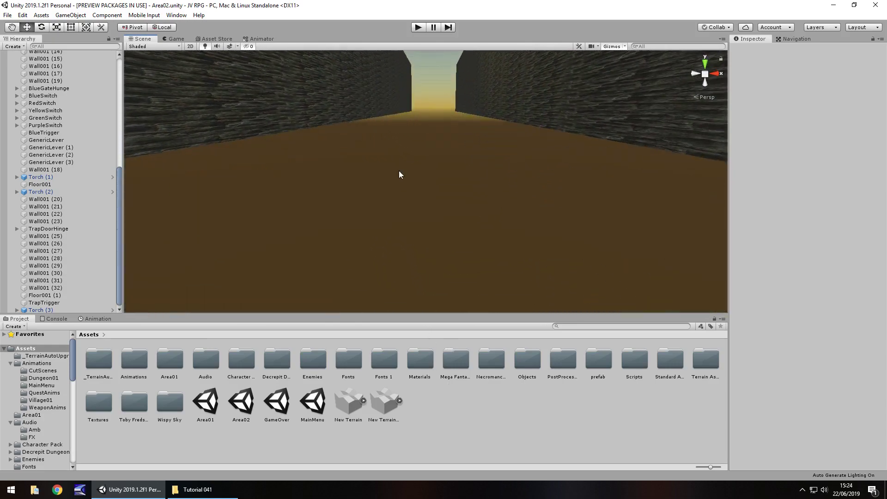
pyautogui.moveTo(374, 172); pyautogui.dragTo(435, 209, button='right')
pyautogui.scroll(-3, 435, 205)
pyautogui.moveTo(446, 234); pyautogui.dragTo(402, 160, button='middle')
pyautogui.moveTo(403, 160); pyautogui.dragTo(290, 138, button='right')
pyautogui.click(290, 132)
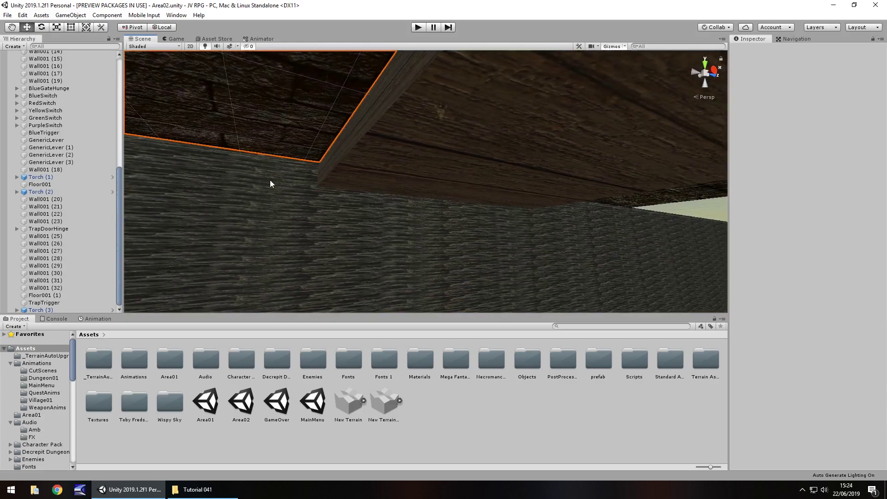
pyautogui.moveTo(503, 193); pyautogui.dragTo(436, 169, button='right')
# Duplicate Wall001 (27) and Wall001 (25), lowering both copies to Y -2.92.
pyautogui.hotkey('ctrl', 'd')
pyautogui.moveTo(412, 111); pyautogui.dragTo(403, 79, button='right')
pyautogui.keyDown('ctrl'); pyautogui.moveTo(403, 79); pyautogui.dragTo(387, 220); pyautogui.keyUp('ctrl')
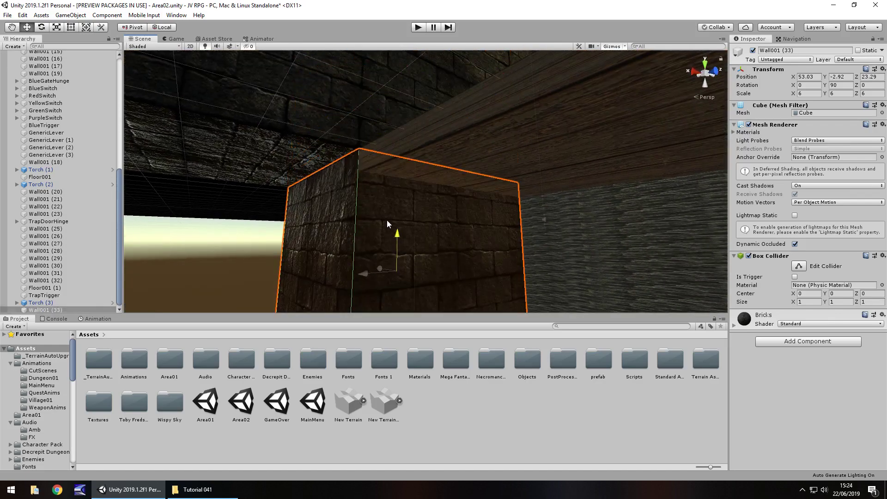
pyautogui.moveTo(316, 194); pyautogui.dragTo(404, 215, button='right')
pyautogui.click(599, 107)
pyautogui.moveTo(600, 108); pyautogui.dragTo(561, 179, button='right')
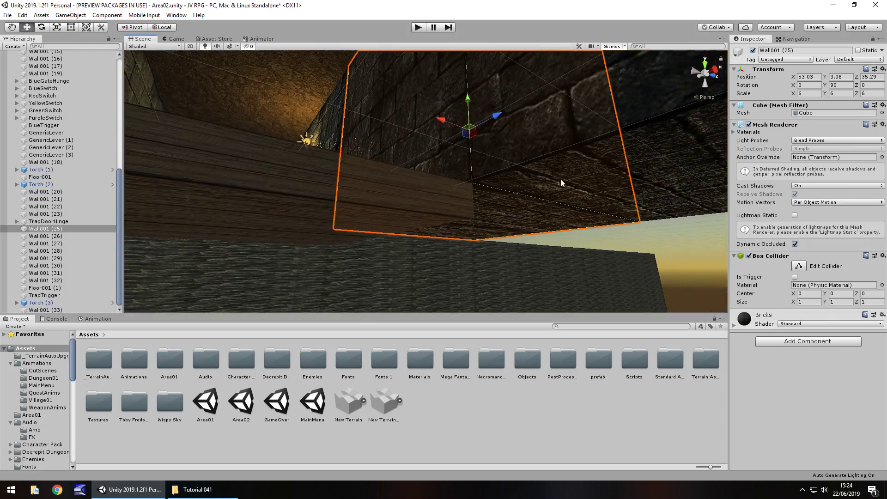
pyautogui.hotkey('ctrl', 'd')
pyautogui.keyDown('ctrl'); pyautogui.moveTo(476, 101); pyautogui.dragTo(476, 259); pyautogui.keyUp('ctrl')
pyautogui.moveTo(477, 259); pyautogui.dragTo(435, 118, button='right')
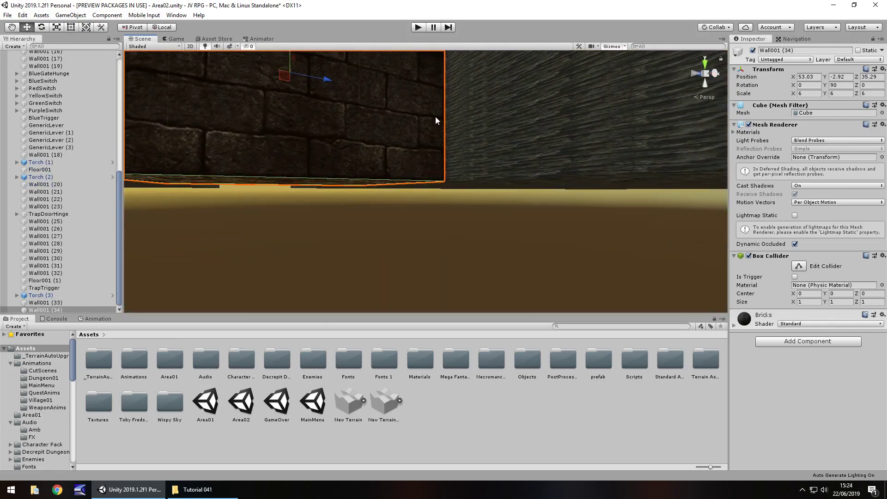
# Copy Wall001 (34) down to Y -8.92, then add copies along X at 47.03 and 41.03.
pyautogui.hotkey('ctrl', 'd')
pyautogui.moveTo(420, 146); pyautogui.dragTo(397, 106, button='right')
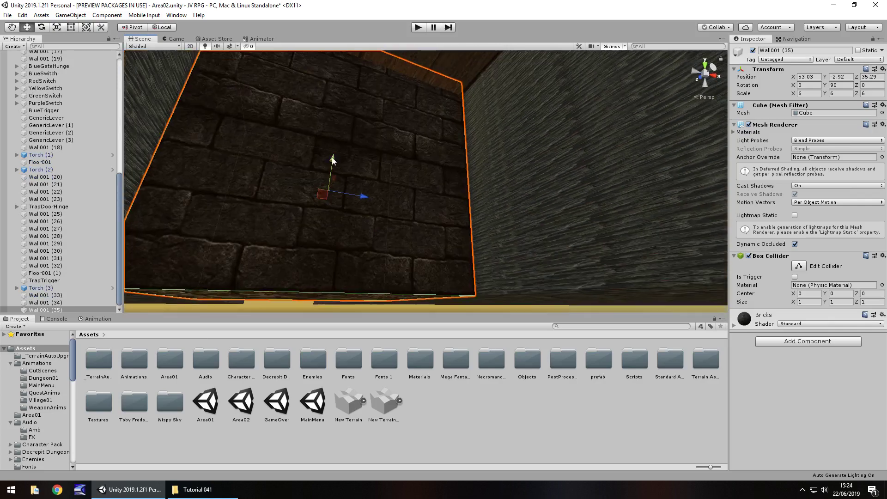
pyautogui.keyDown('ctrl'); pyautogui.moveTo(334, 161); pyautogui.dragTo(311, 320); pyautogui.keyUp('ctrl')
pyautogui.press('f')
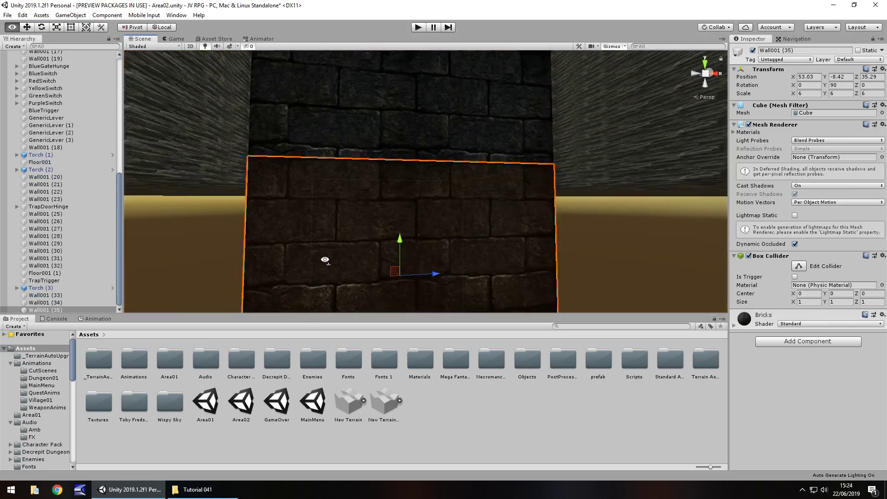
pyautogui.keyDown('ctrl'); pyautogui.moveTo(396, 241); pyautogui.dragTo(405, 258); pyautogui.keyUp('ctrl')
pyautogui.hotkey('ctrl', 'd')
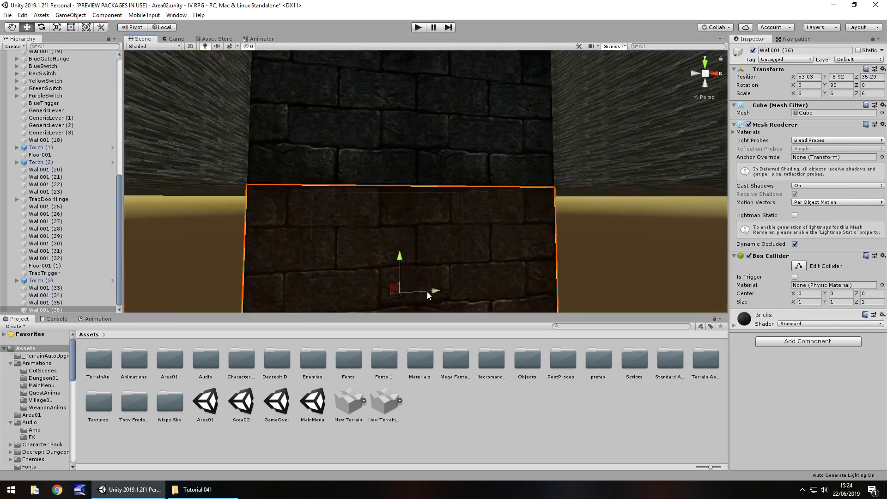
pyautogui.keyDown('ctrl'); pyautogui.moveTo(426, 292); pyautogui.dragTo(236, 310); pyautogui.keyUp('ctrl')
pyautogui.press('f')
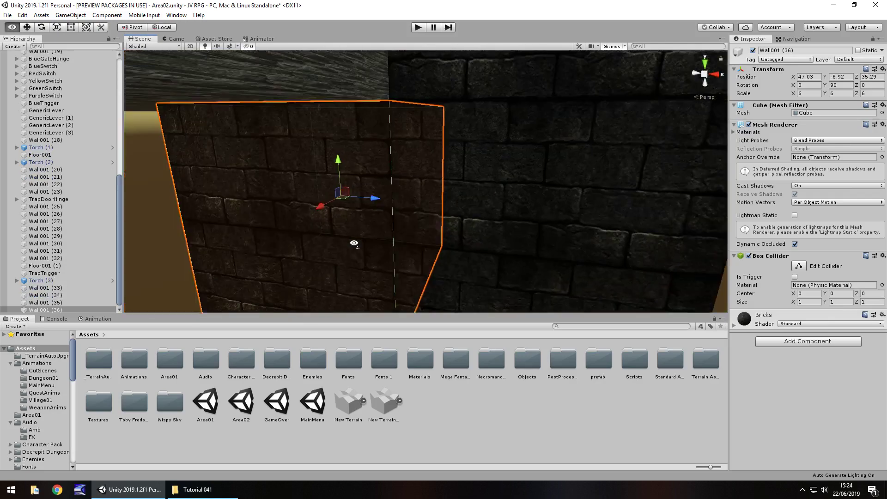
pyautogui.hotkey('ctrl', 'd')
pyautogui.keyDown('ctrl'); pyautogui.moveTo(380, 213); pyautogui.dragTo(227, 245); pyautogui.keyUp('ctrl')
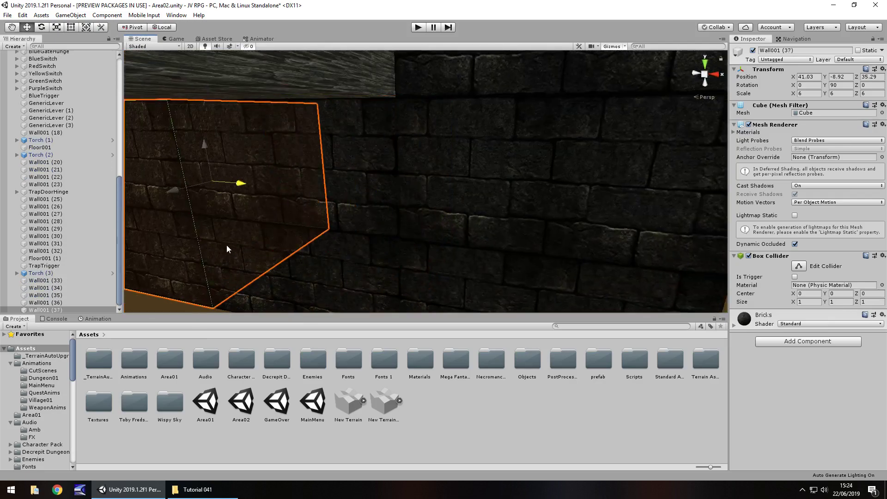
pyautogui.moveTo(512, 221); pyautogui.dragTo(291, 215, button='right')
# Duplicate the corner brick wall down to Y -8.92, ending with Wall001 (40) at X 59.03.
pyautogui.moveTo(479, 180); pyautogui.dragTo(483, 207, button='middle')
pyautogui.keyDown('alt'); pyautogui.moveTo(483, 208); pyautogui.dragTo(389, 238); pyautogui.keyUp('alt')
pyautogui.click(389, 170)
pyautogui.hotkey('ctrl', 'd')
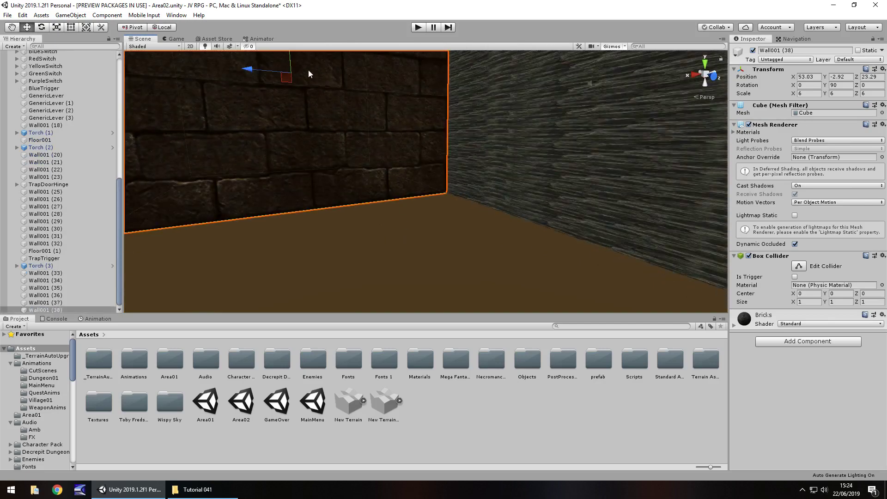
pyautogui.keyDown('ctrl'); pyautogui.moveTo(290, 60); pyautogui.dragTo(319, 289); pyautogui.keyUp('ctrl')
pyautogui.keyDown('alt'); pyautogui.moveTo(458, 238); pyautogui.dragTo(237, 261); pyautogui.keyUp('alt')
pyautogui.hotkey('ctrl', 'd')
pyautogui.hotkey('ctrl', 'd')
pyautogui.moveTo(375, 240); pyautogui.dragTo(484, 236, button='right')
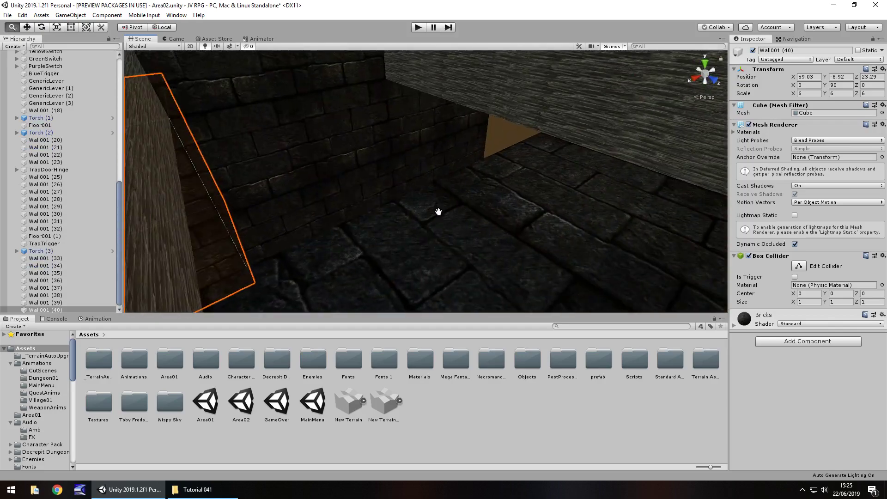
pyautogui.moveTo(437, 212); pyautogui.dragTo(478, 365, button='middle')
pyautogui.moveTo(448, 271); pyautogui.dragTo(520, 210, button='right')
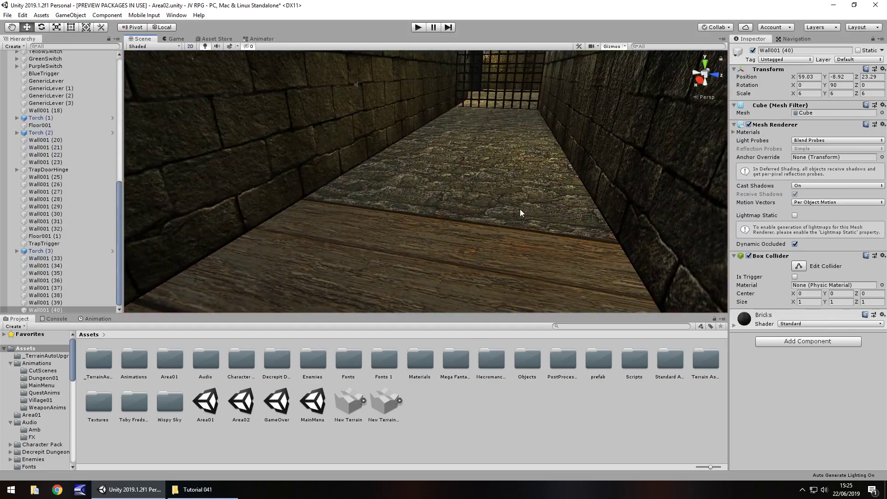
# Duplicate Floor001 and lower the copy to Y -14.92.
pyautogui.keyDown('alt'); pyautogui.moveTo(438, 163); pyautogui.dragTo(494, 136); pyautogui.keyUp('alt')
pyautogui.click(395, 136)
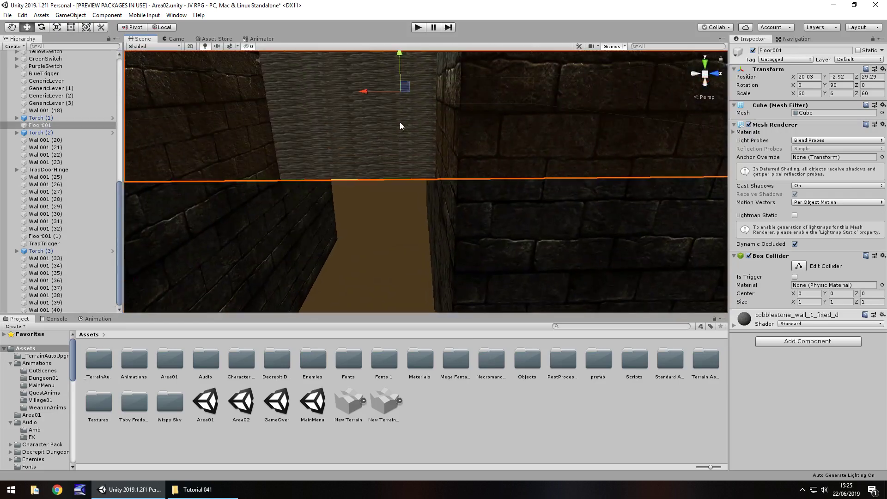
pyautogui.keyDown('alt'); pyautogui.moveTo(400, 122); pyautogui.dragTo(479, 214); pyautogui.keyUp('alt')
pyautogui.scroll(-10, 470, 163)
pyautogui.hotkey('ctrl', 'd')
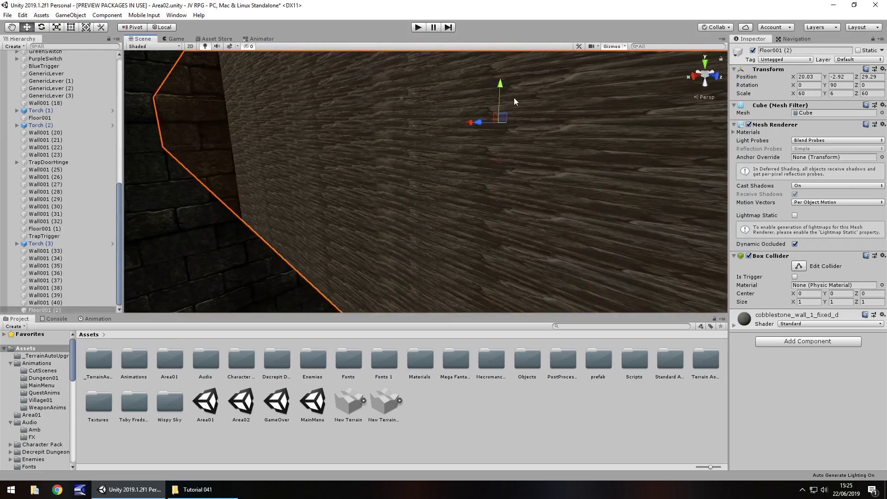
pyautogui.moveTo(500, 86); pyautogui.dragTo(485, 213)
pyautogui.moveTo(430, 125); pyautogui.dragTo(408, 138, button='right')
pyautogui.moveTo(541, 199); pyautogui.dragTo(519, 154)
pyautogui.moveTo(618, 188); pyautogui.dragTo(530, 170, button='right')
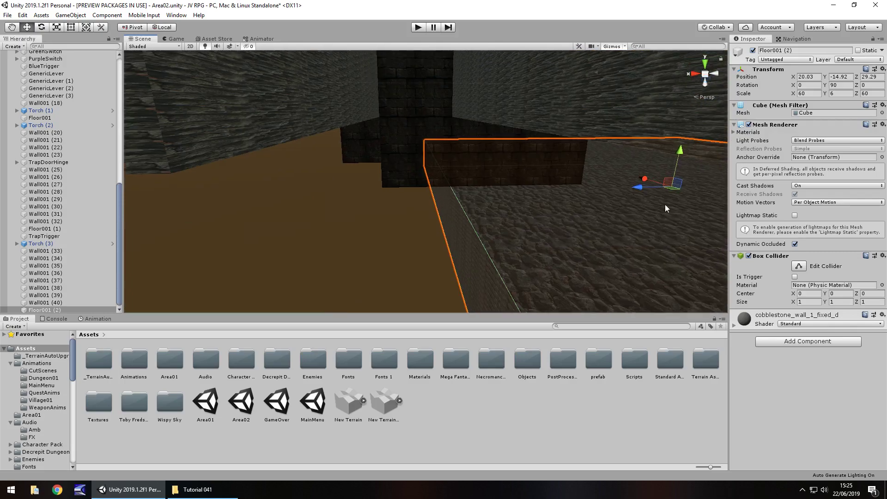
# Duplicate the lowered floor and slide the new copy to X 80.03.
pyautogui.hotkey('ctrl', 'd')
pyautogui.moveTo(642, 187); pyautogui.dragTo(192, 245)
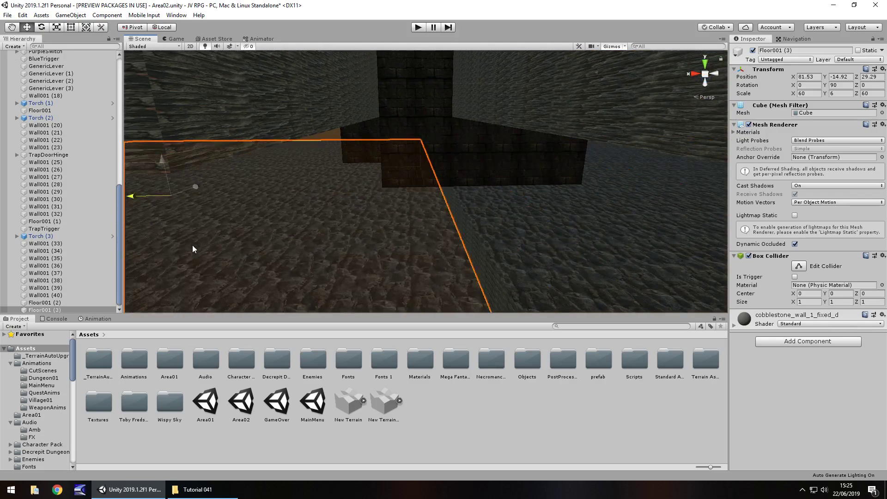
pyautogui.moveTo(198, 248); pyautogui.dragTo(430, 168, button='right')
pyautogui.press('w')
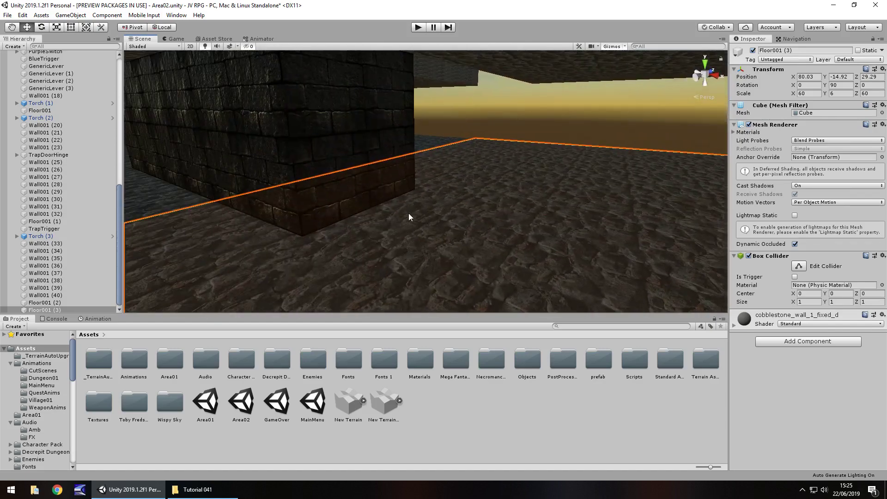
# Move the brick cube Wall001 (41) along X to 65.03.
pyautogui.moveTo(408, 214); pyautogui.dragTo(455, 168, button='right')
pyautogui.moveTo(218, 228); pyautogui.dragTo(382, 147, button='right')
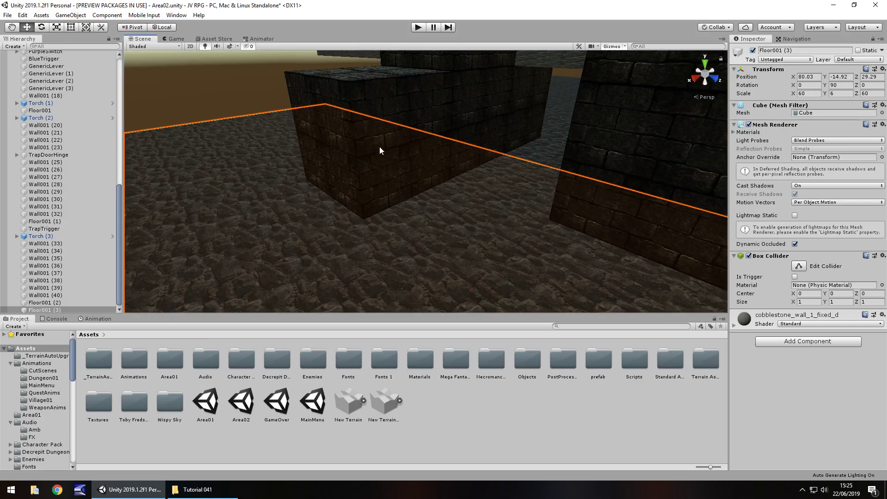
pyautogui.click(379, 147)
pyautogui.moveTo(342, 138); pyautogui.dragTo(258, 168)
# Duplicate Wall001 (35) and push the copies along Z to 41.29 and 47.29.
pyautogui.moveTo(351, 188); pyautogui.dragTo(453, 174, button='right')
pyautogui.click(439, 194)
pyautogui.hotkey('ctrl', 'd')
pyautogui.moveTo(353, 130); pyautogui.dragTo(575, 127)
pyautogui.moveTo(601, 204); pyautogui.dragTo(353, 165, button='middle')
pyautogui.hotkey('ctrl', 'd')
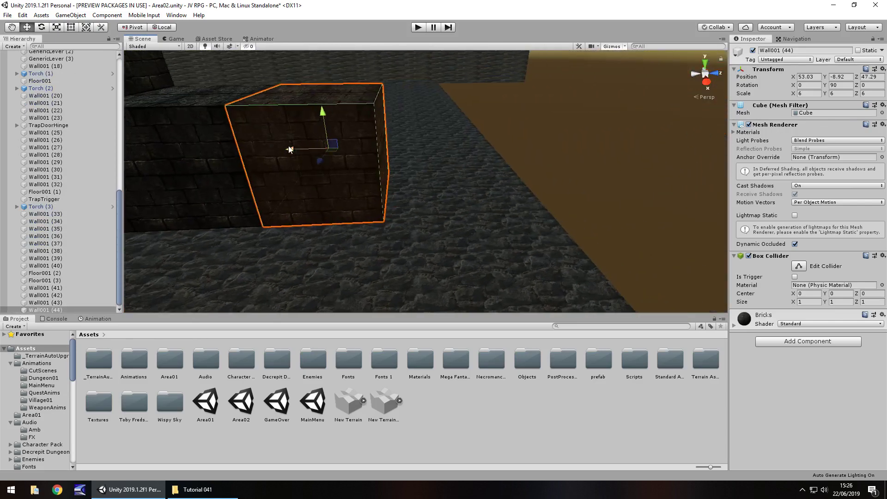
pyautogui.moveTo(310, 148); pyautogui.dragTo(500, 146)
# Select Wall001 (42)–(44), duplicate the row and stack it at Y -2.92.
pyautogui.hotkey('ctrl', 'd')
pyautogui.keyDown('shift'); pyautogui.click(395, 160); pyautogui.keyUp('shift')
pyautogui.keyDown('shift'); pyautogui.click(326, 171); pyautogui.keyUp('shift')
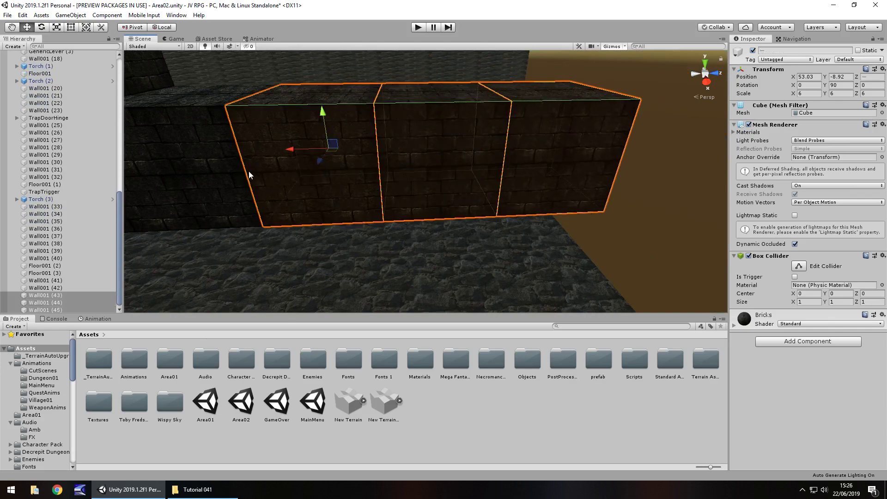
pyautogui.scroll(3, 305, 161)
pyautogui.keyDown('shift'); pyautogui.click(305, 163); pyautogui.keyUp('shift')
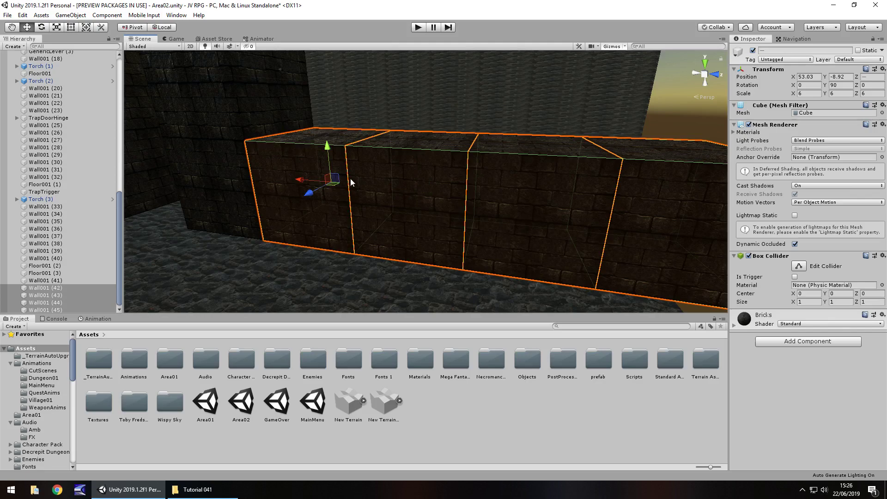
pyautogui.moveTo(327, 148); pyautogui.dragTo(321, 60)
pyautogui.hotkey('ctrl', 'd')
pyautogui.moveTo(394, 142); pyautogui.dragTo(443, 190, button='middle')
# Duplicate Wall001 (41) into Wall001 (50) at Z 29.29.
pyautogui.moveTo(350, 157); pyautogui.dragTo(550, 92, button='middle')
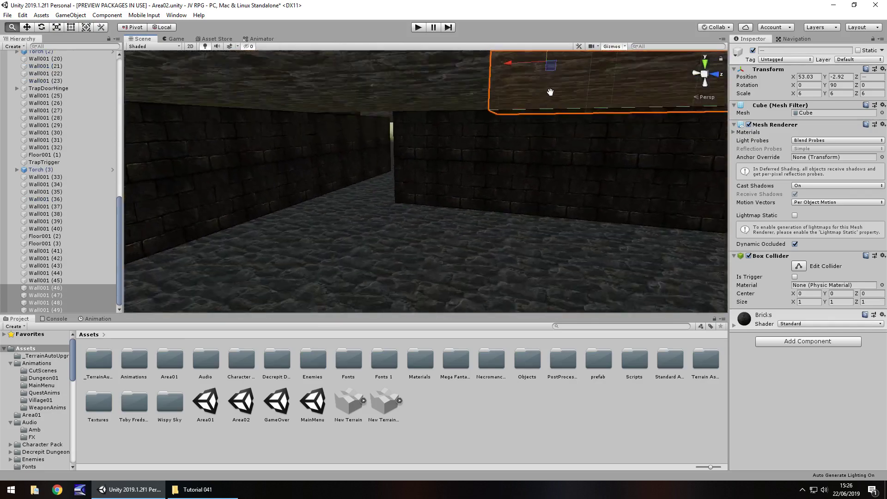
pyautogui.moveTo(495, 132); pyautogui.dragTo(554, 142, button='right')
pyautogui.click(528, 109)
pyautogui.hotkey('ctrl', 'd')
pyautogui.moveTo(522, 98); pyautogui.dragTo(565, 88, button='right')
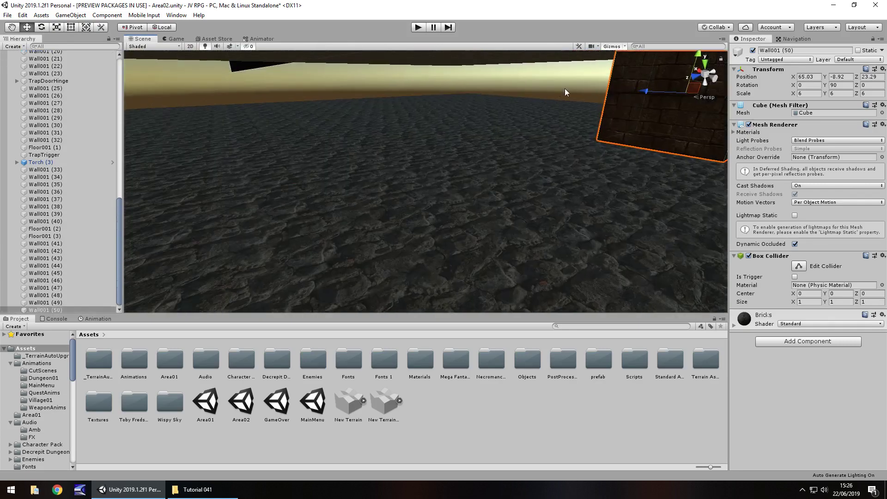
pyautogui.moveTo(649, 149); pyautogui.dragTo(503, 152, button='middle')
pyautogui.keyDown('ctrl'); pyautogui.moveTo(571, 95); pyautogui.dragTo(518, 108); pyautogui.keyUp('ctrl')
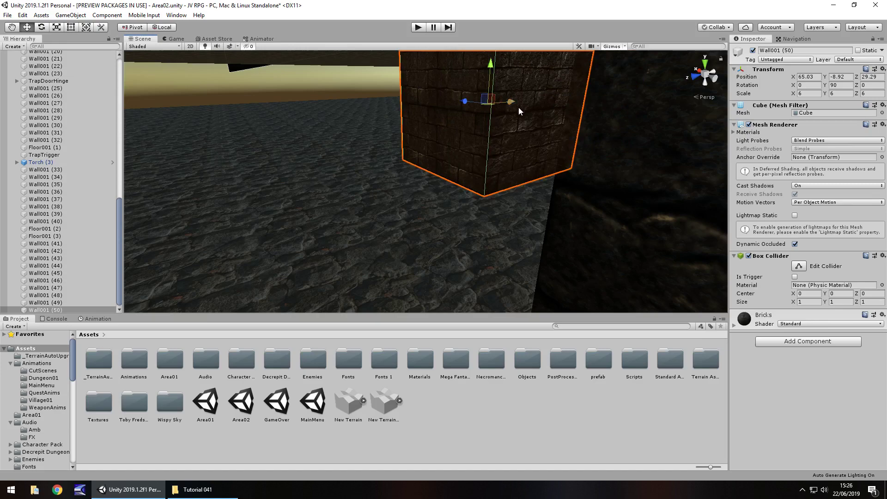
pyautogui.moveTo(608, 142); pyautogui.dragTo(543, 154, button='middle')
pyautogui.keyDown('ctrl'); pyautogui.moveTo(446, 111); pyautogui.dragTo(154, 149); pyautogui.keyUp('ctrl')
# Keep duplicating wall sections along the corridor, through Z 53.29 out to Z 59.29.
pyautogui.hotkey('ctrl', 'd')
pyautogui.hotkey('ctrl', 'd')
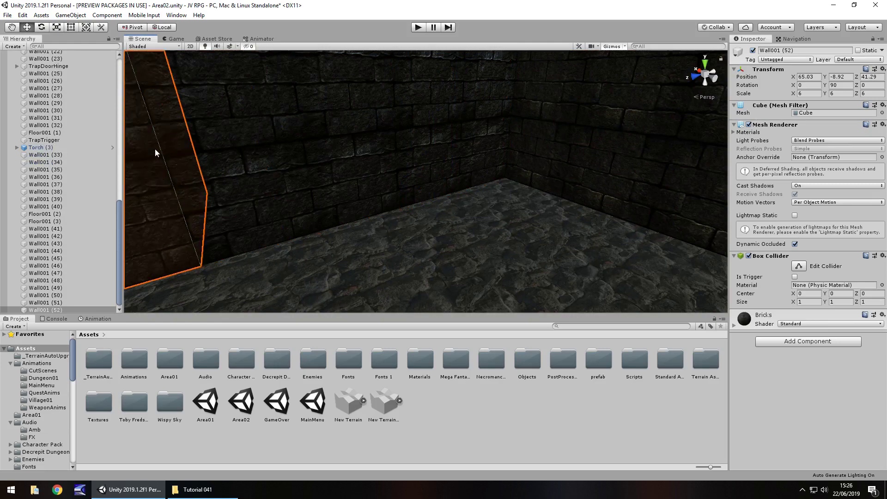
pyautogui.moveTo(401, 190); pyautogui.dragTo(339, 175, button='right')
pyautogui.moveTo(340, 176); pyautogui.dragTo(437, 123, button='middle')
pyautogui.hotkey('ctrl', 'd')
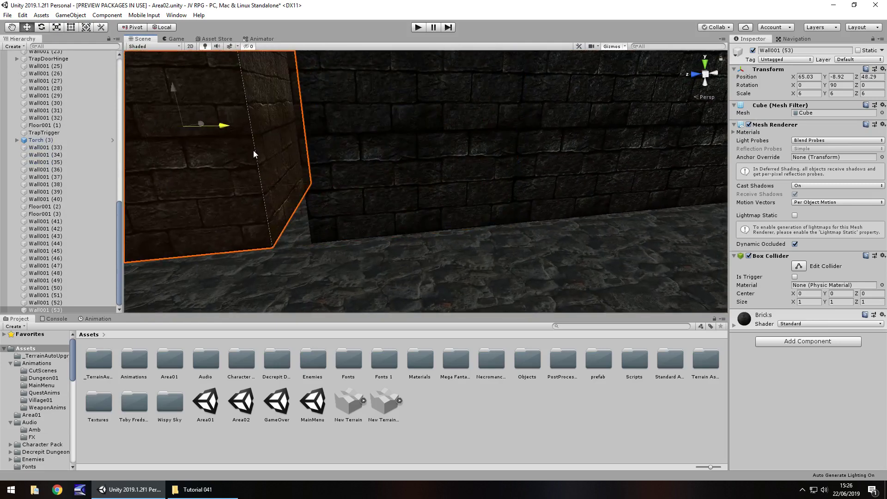
pyautogui.keyDown('ctrl'); pyautogui.moveTo(253, 150); pyautogui.dragTo(272, 159); pyautogui.keyUp('ctrl')
pyautogui.moveTo(267, 212); pyautogui.dragTo(446, 195, button='middle')
pyautogui.hotkey('ctrl', 'd')
pyautogui.keyDown('ctrl'); pyautogui.moveTo(538, 99); pyautogui.dragTo(388, 131); pyautogui.keyUp('ctrl')
pyautogui.moveTo(278, 170); pyautogui.dragTo(401, 166, button='middle')
pyautogui.hotkey('ctrl', 'd')
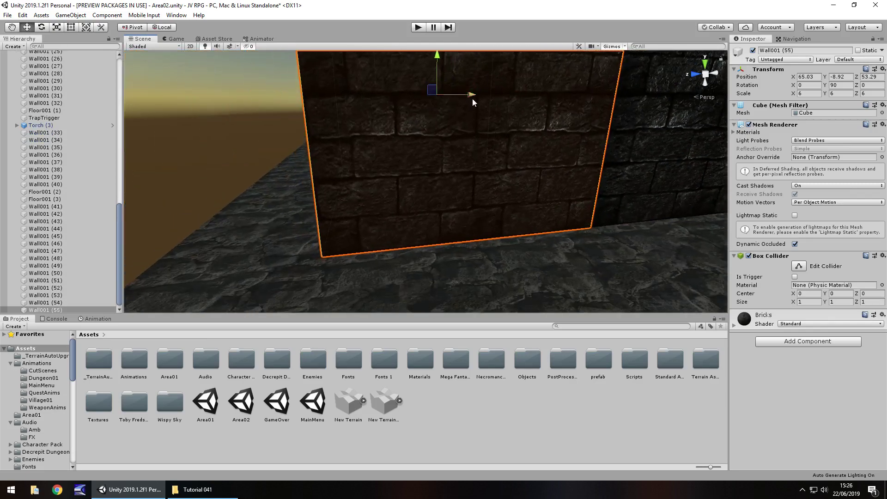
pyautogui.keyDown('ctrl'); pyautogui.moveTo(472, 98); pyautogui.dragTo(271, 132); pyautogui.keyUp('ctrl')
pyautogui.moveTo(485, 138); pyautogui.dragTo(361, 161, button='right')
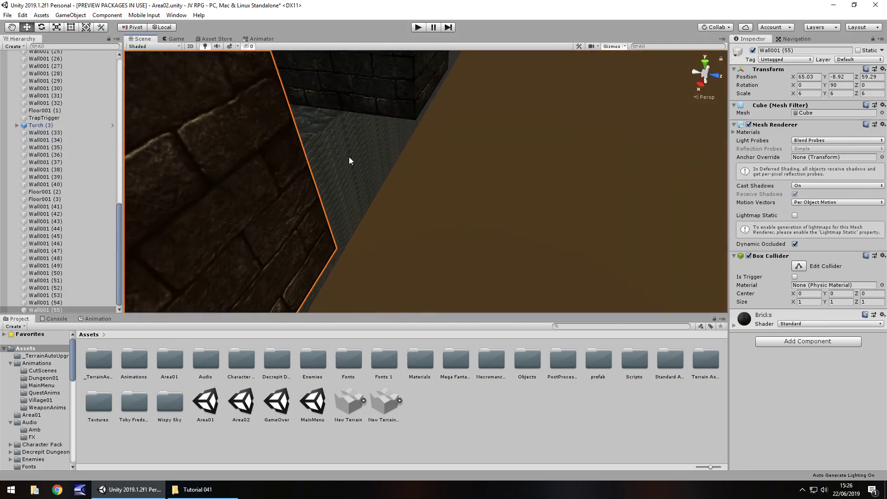
# Duplicate the floor piece and shrink the copy's scale to 4×2×4.
pyautogui.click(349, 160)
pyautogui.moveTo(451, 192); pyautogui.dragTo(280, 181, button='right')
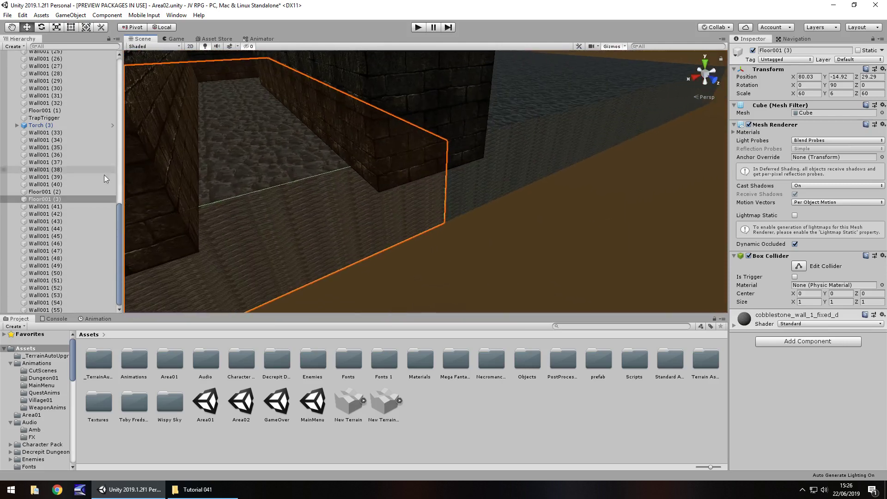
pyautogui.click(92, 199)
pyautogui.hotkey('ctrl', 'd')
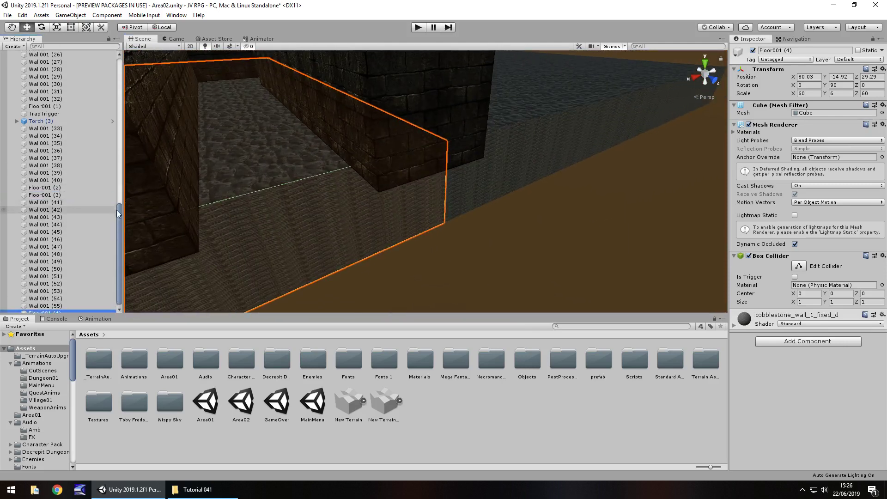
pyautogui.moveTo(453, 138); pyautogui.dragTo(394, 142, button='right')
pyautogui.click(808, 94)
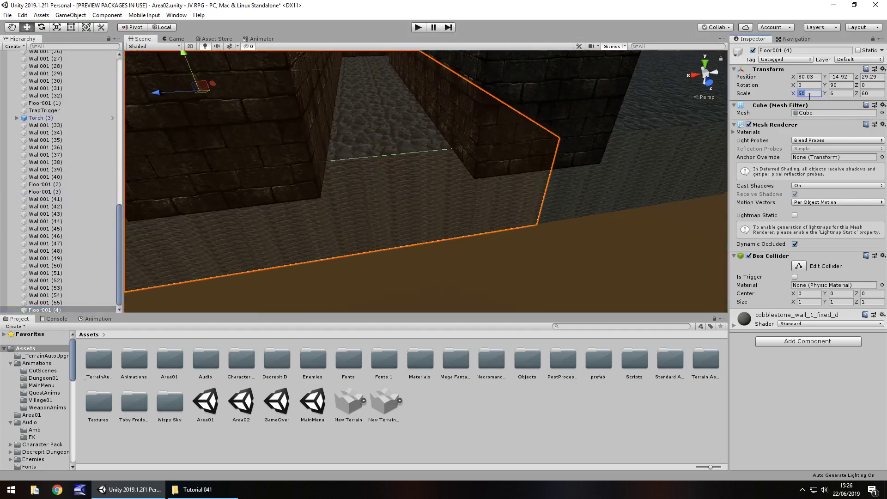
pyautogui.write('4')
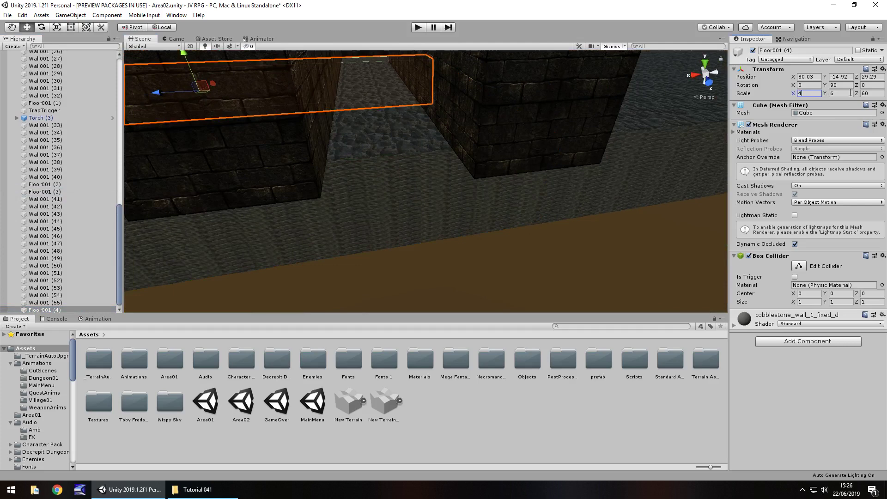
pyautogui.click(871, 94)
pyautogui.write('4')
pyautogui.click(840, 93)
pyautogui.write('2')
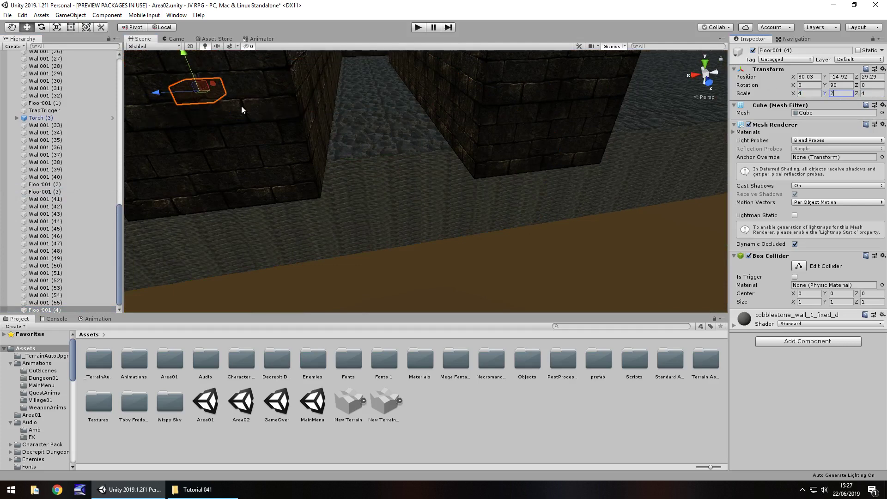
# Move the small floor block along the corridor into position.
pyautogui.moveTo(211, 84); pyautogui.dragTo(396, 114)
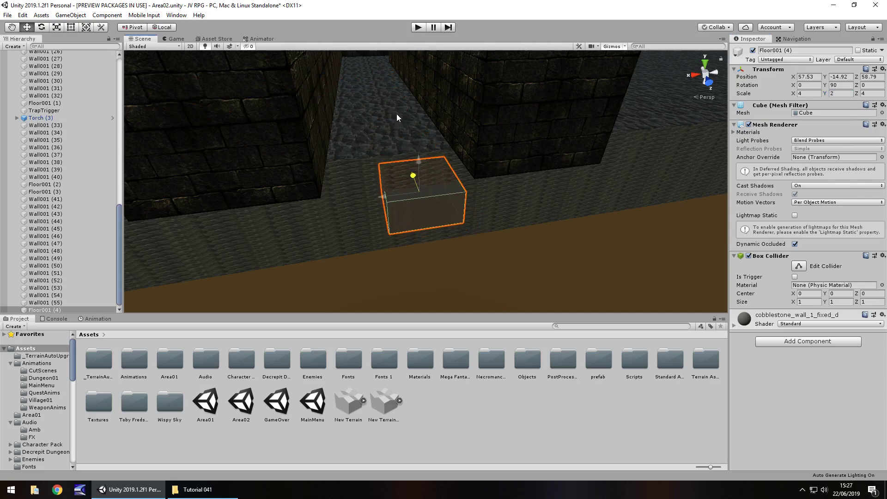
pyautogui.moveTo(355, 140); pyautogui.dragTo(494, 143, button='right')
pyautogui.scroll(-6, 355, 194)
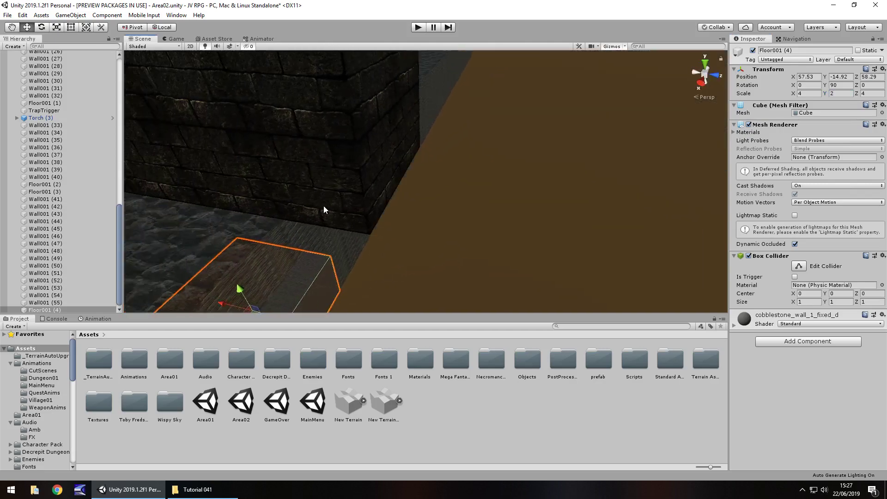
pyautogui.moveTo(323, 206); pyautogui.dragTo(276, 190, button='middle')
pyautogui.moveTo(583, 201); pyautogui.dragTo(439, 197, button='right')
# Resize the block to 6×2×6 and raise it two units to Y -12.92.
pyautogui.click(809, 92)
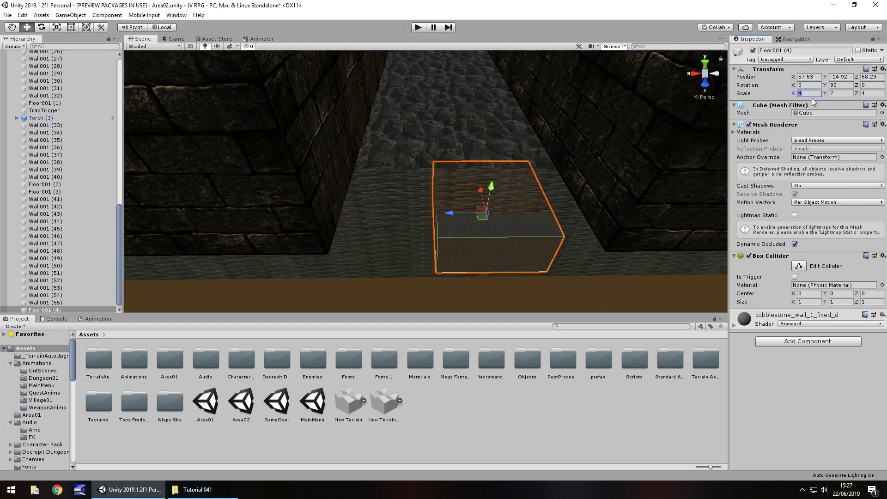
pyautogui.write('6')
pyautogui.click(873, 94)
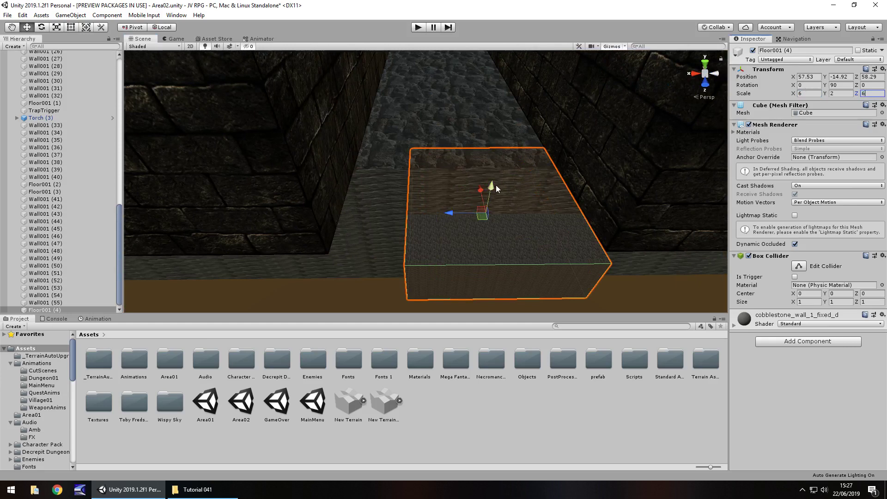
pyautogui.moveTo(488, 192); pyautogui.dragTo(420, 177)
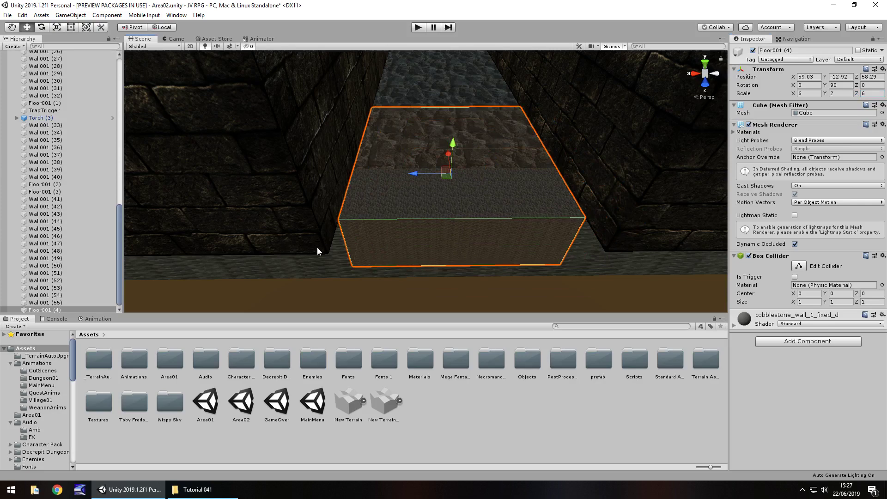
pyautogui.moveTo(490, 247); pyautogui.dragTo(471, 194, button='middle')
pyautogui.moveTo(471, 194); pyautogui.dragTo(383, 190, button='right')
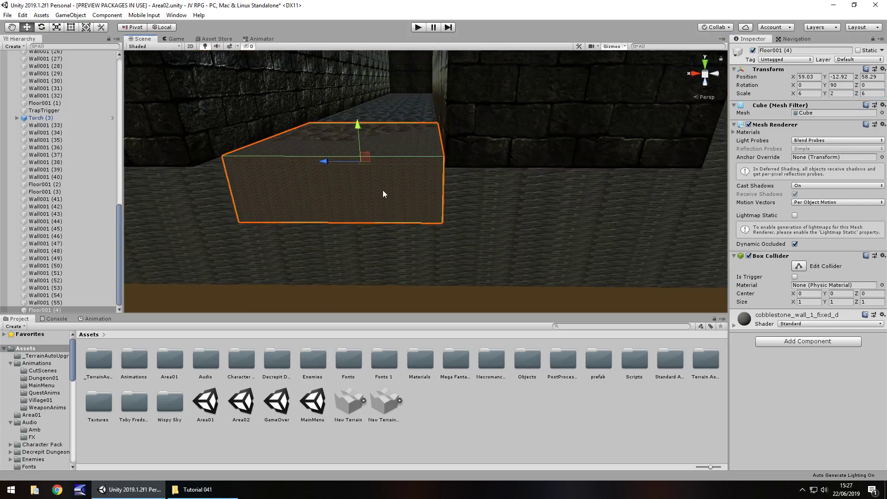
pyautogui.moveTo(340, 222); pyautogui.dragTo(378, 223, button='middle')
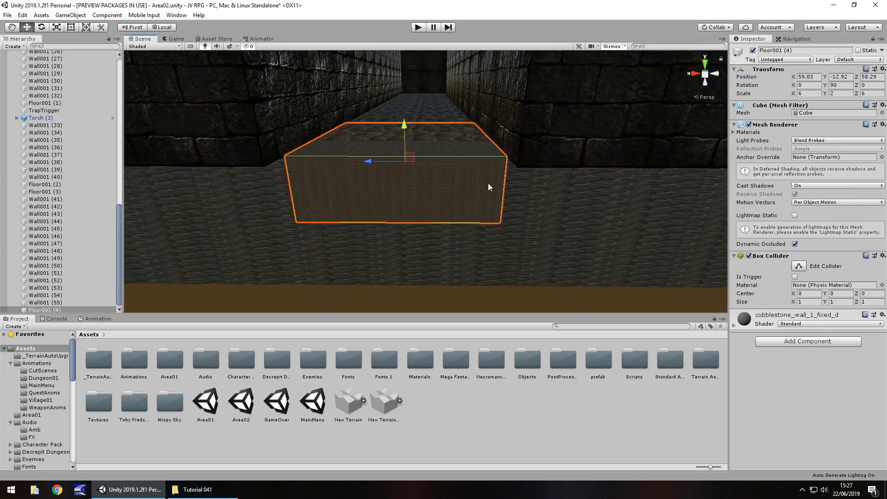
# Inspect the floor material and locate its cobblestone texture in the Project window.
pyautogui.click(734, 325)
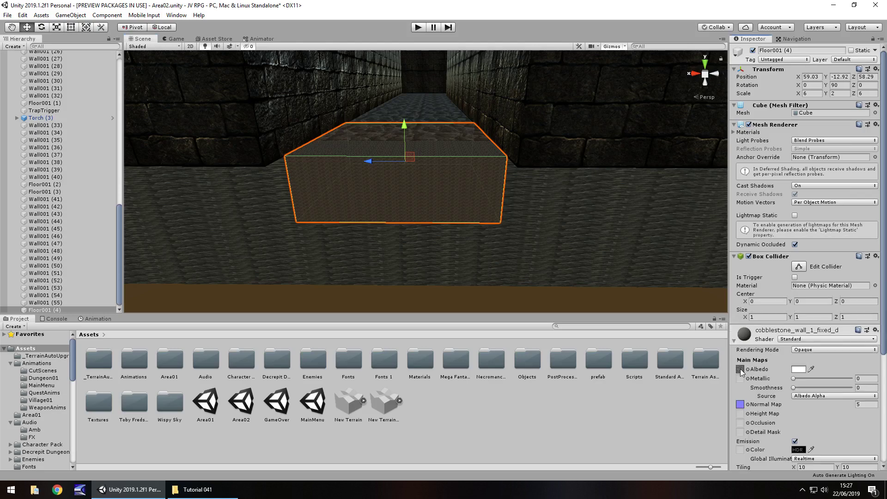
pyautogui.click(739, 370)
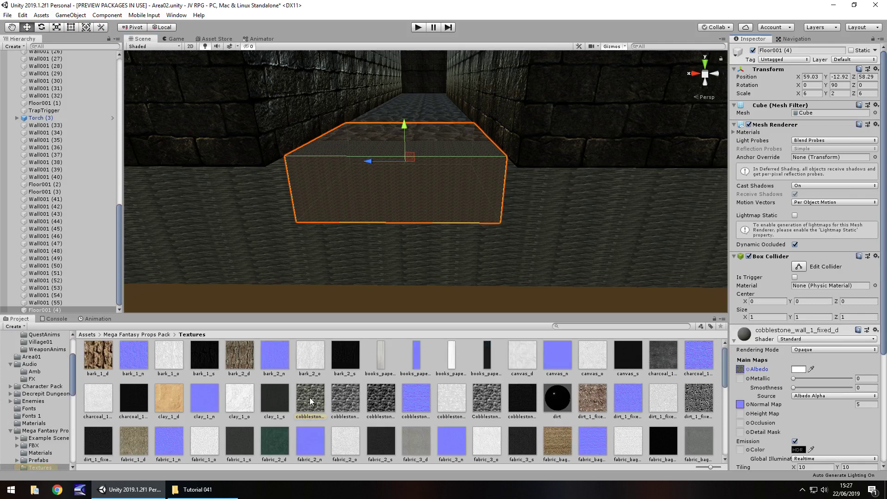
pyautogui.scroll(-6, 51, 378)
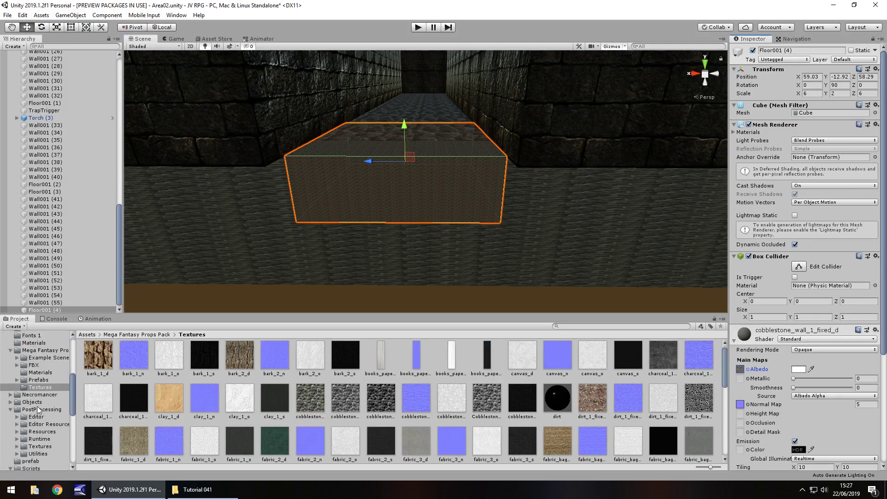
pyautogui.scroll(-4, 39, 409)
pyautogui.click(11, 354)
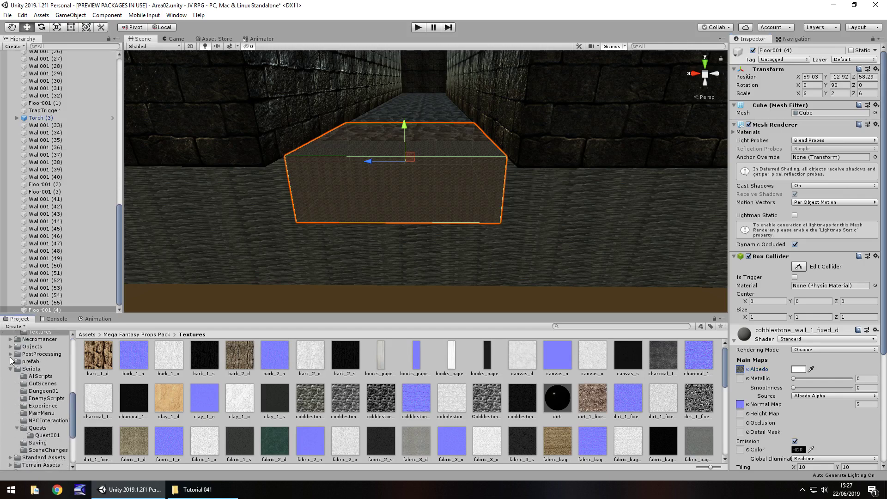
pyautogui.scroll(4, 13, 366)
# Create a material in Assets > Materials and name it LedgeMat.
pyautogui.click(28, 343)
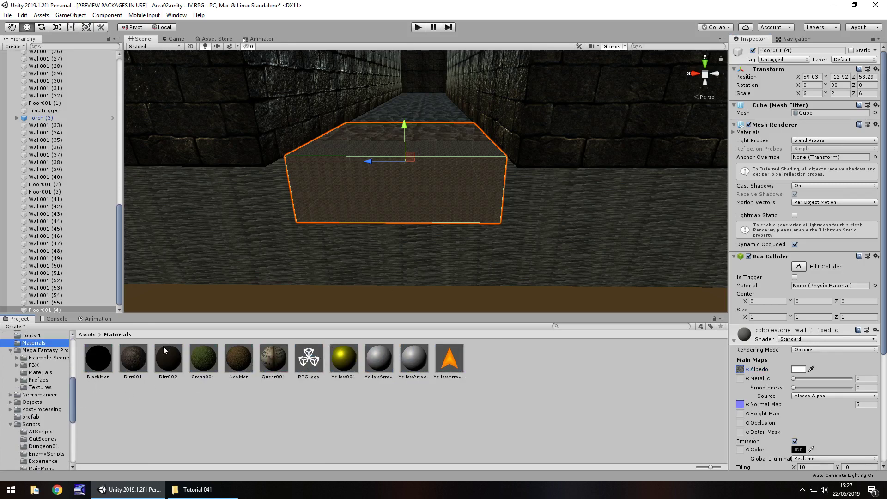
pyautogui.rightClick(505, 363)
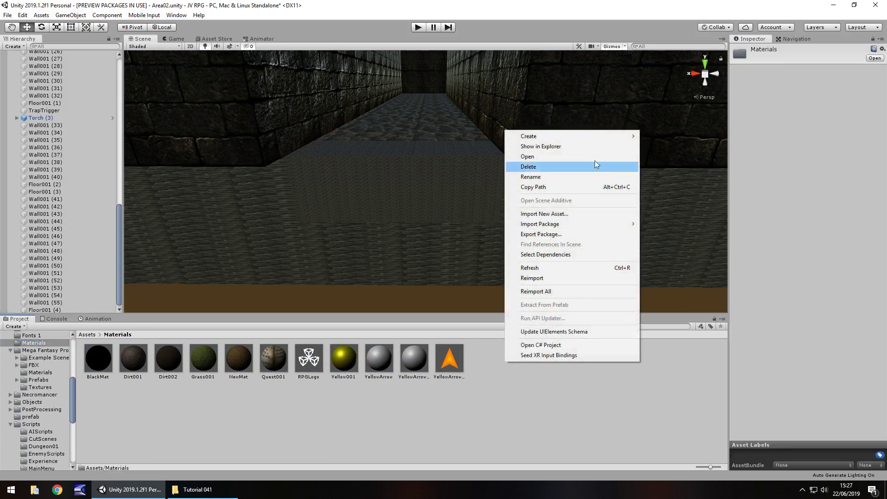
pyautogui.moveTo(632, 136)
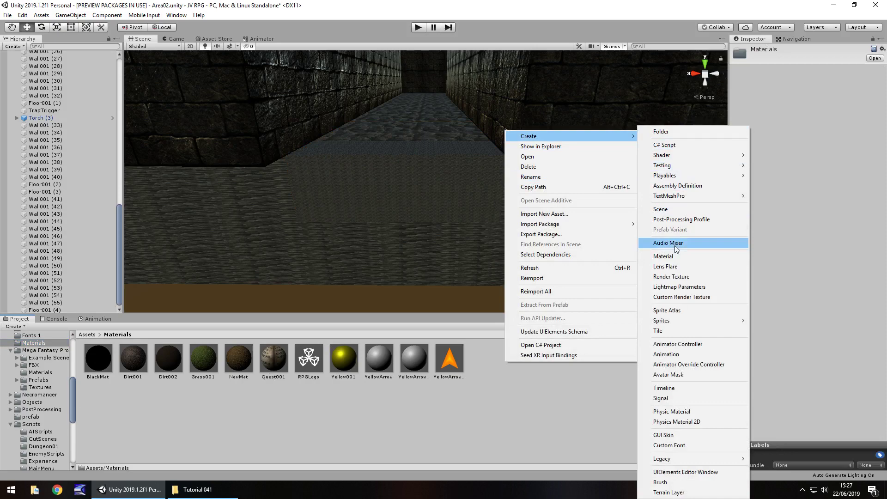
pyautogui.click(675, 256)
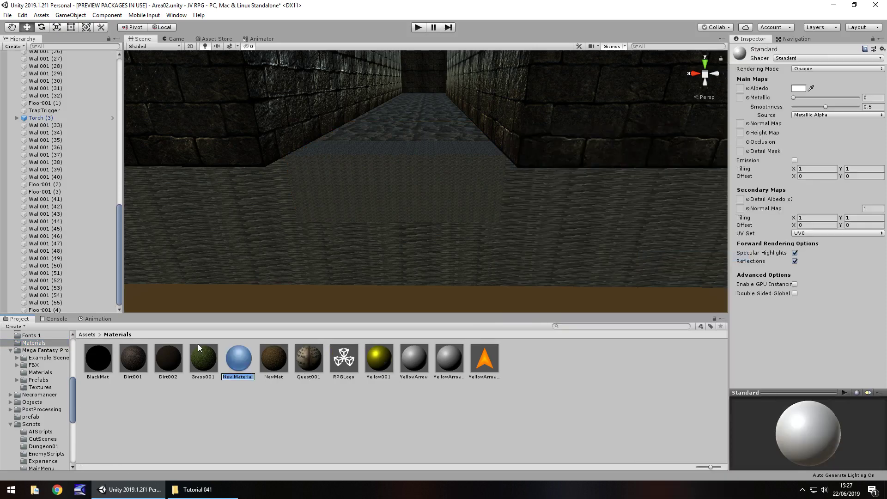
pyautogui.write('LedgeMat')
pyautogui.press('Return')
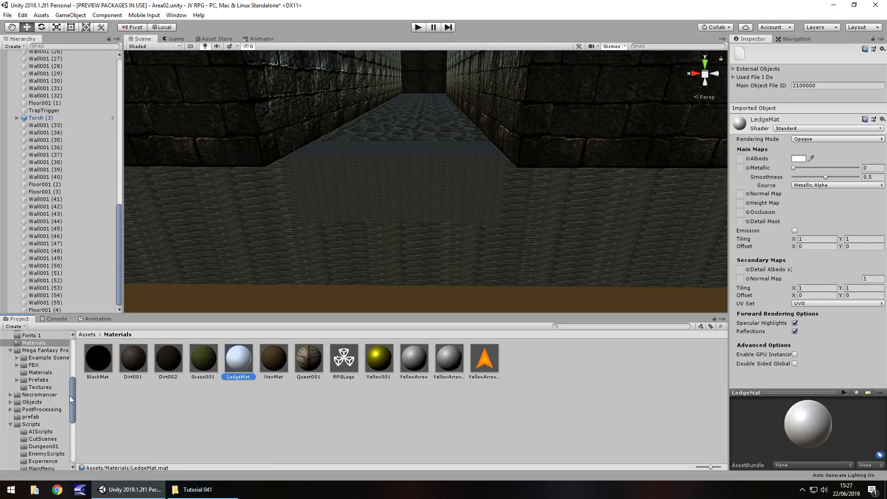
# Select the raised floor block and locate its cobblestone texture in the Project panel.
pyautogui.click(456, 197)
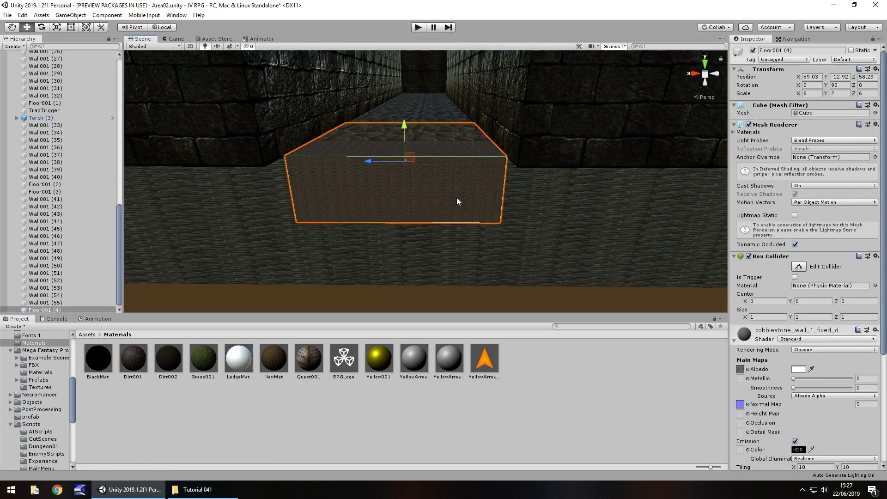
pyautogui.click(739, 369)
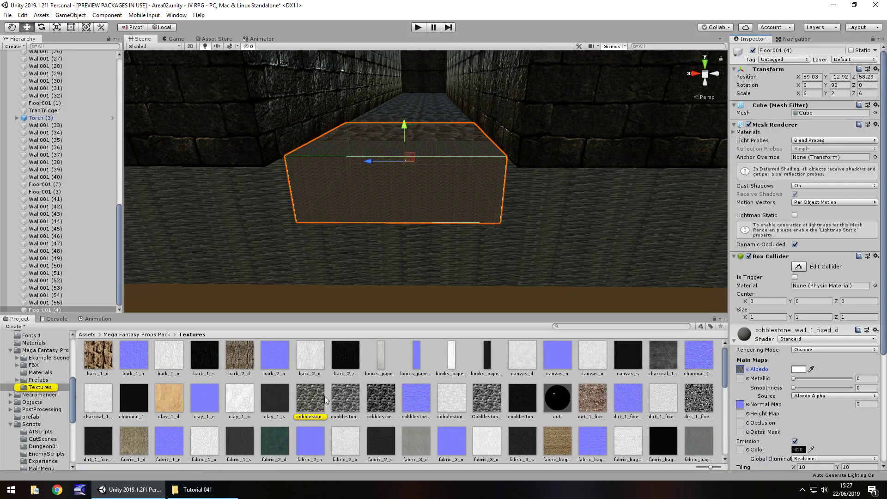
pyautogui.moveTo(74, 406); pyautogui.dragTo(74, 390)
pyautogui.scroll(-3, 52, 420)
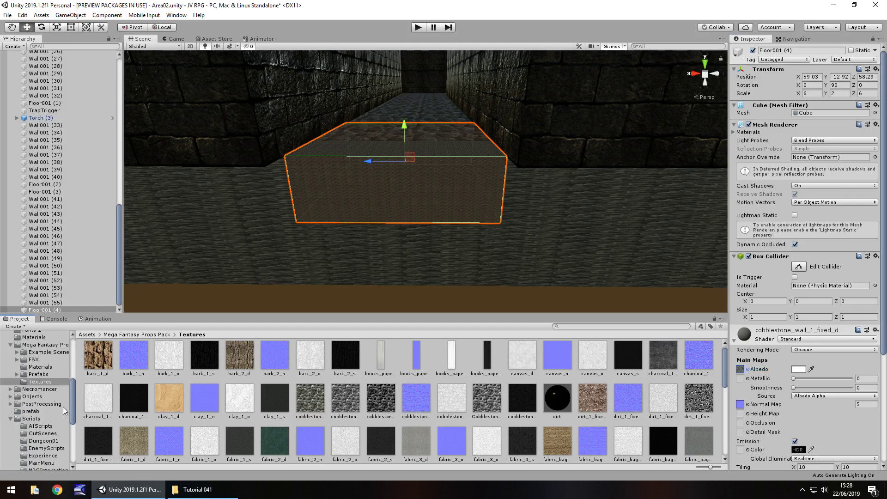
# Assign the cobblestone colour texture and normal map to LedgeMat's Albedo and Normal Map slots.
pyautogui.click(39, 337)
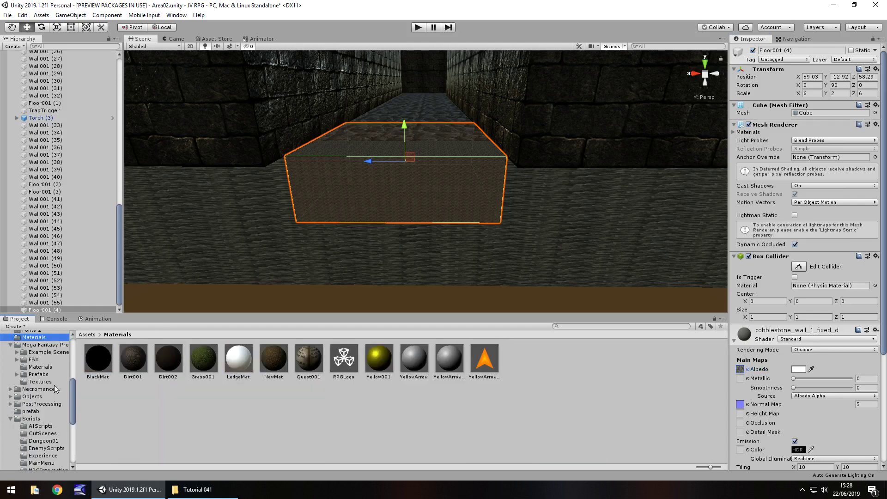
pyautogui.click(246, 362)
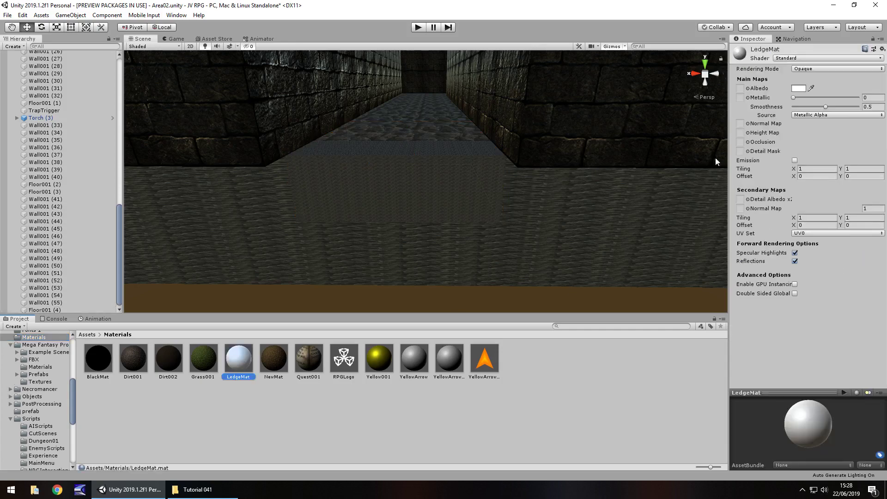
pyautogui.click(39, 382)
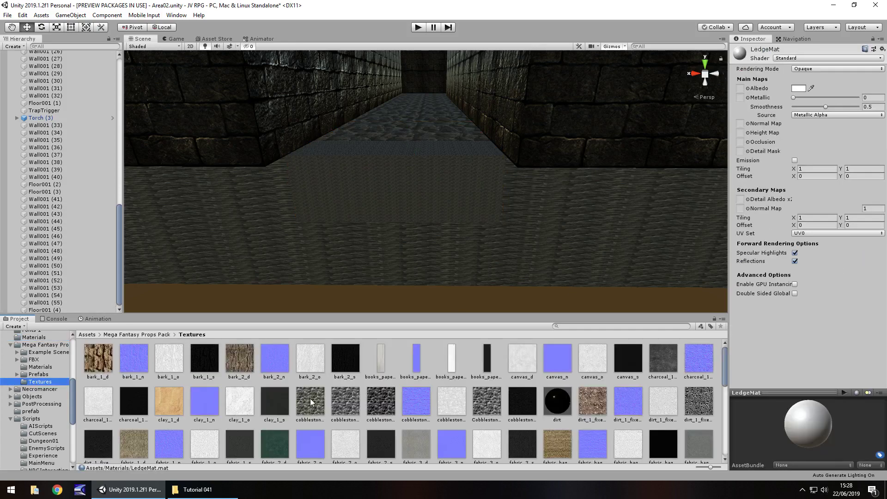
pyautogui.moveTo(311, 402); pyautogui.dragTo(741, 88)
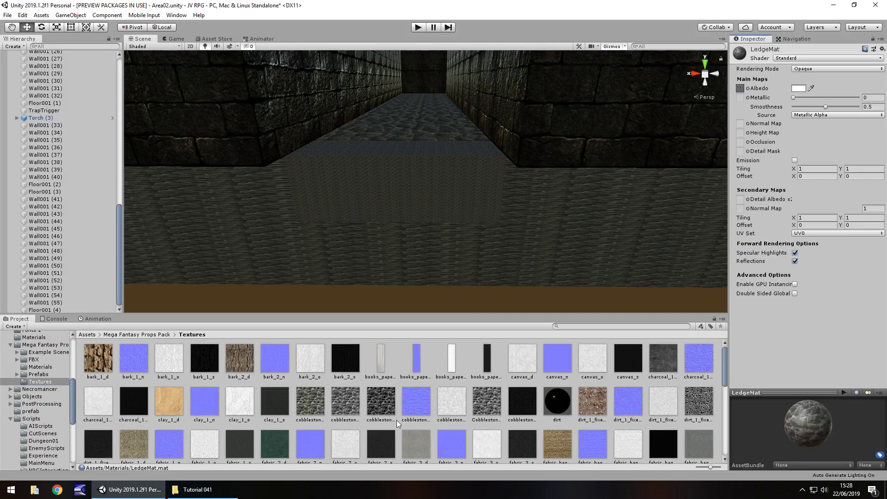
pyautogui.moveTo(414, 402); pyautogui.dragTo(740, 124)
# Apply LedgeMat from the Materials folder to the ledge block and view the result.
pyautogui.click(34, 338)
pyautogui.moveTo(248, 364); pyautogui.dragTo(494, 223)
pyautogui.scroll(3, 390, 206)
pyautogui.moveTo(389, 206); pyautogui.dragTo(352, 207, button='right')
pyautogui.keyDown('alt'); pyautogui.moveTo(351, 207); pyautogui.dragTo(311, 240); pyautogui.keyUp('alt')
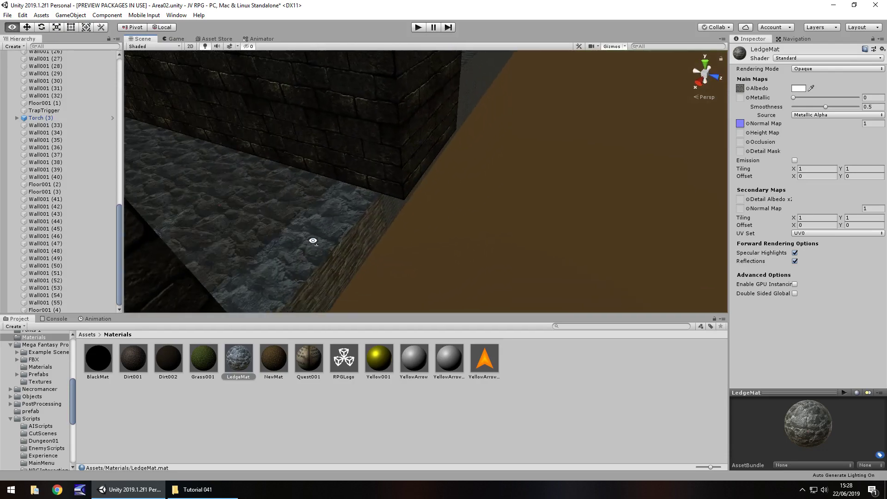
# Slide the ledge block Floor001 (4) forward to Z 62.29.
pyautogui.click(338, 249)
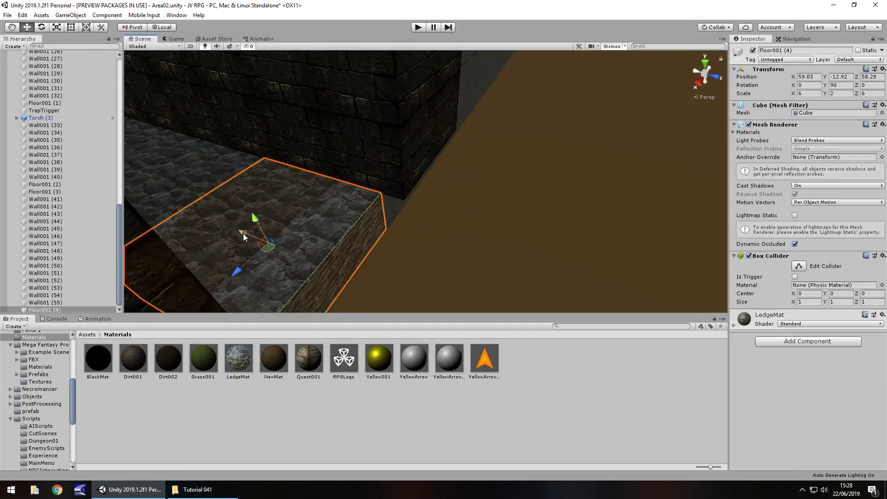
pyautogui.moveTo(243, 233); pyautogui.dragTo(501, 142)
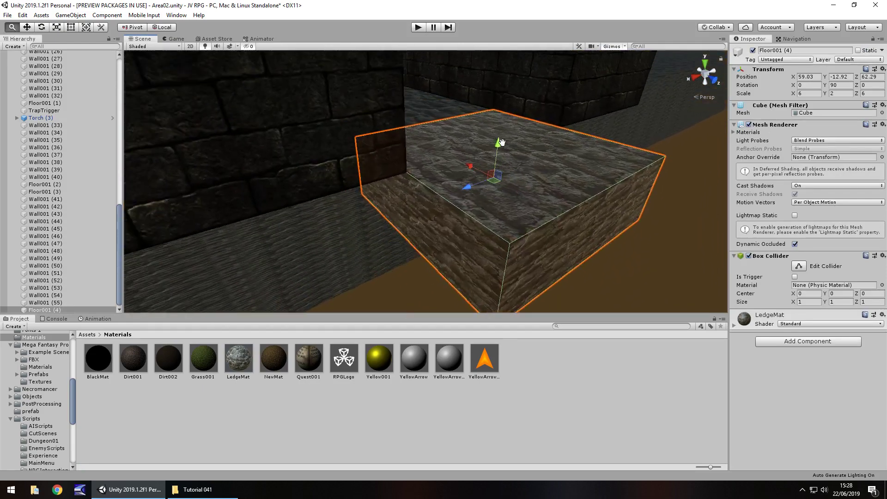
pyautogui.moveTo(501, 142); pyautogui.dragTo(427, 190, button='middle')
pyautogui.moveTo(310, 172); pyautogui.dragTo(422, 204, button='right')
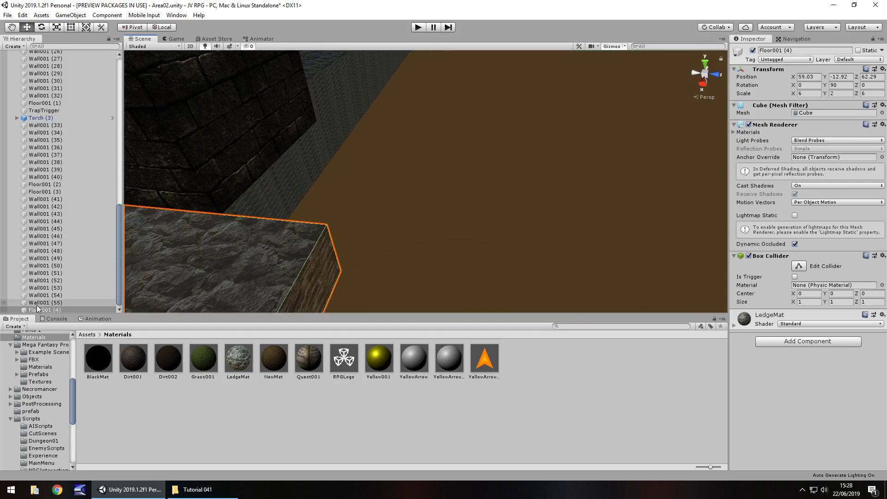
# Rename the ledge block to Ledge001 in the Hierarchy.
pyautogui.click(38, 309)
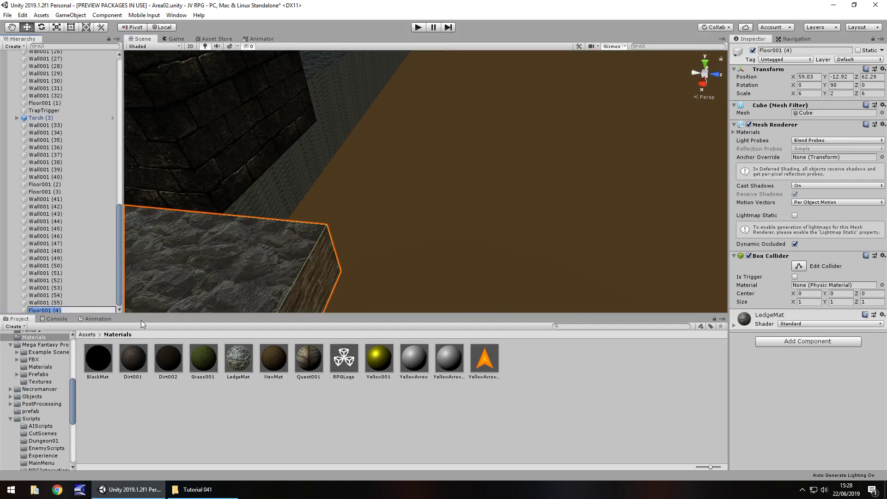
pyautogui.write('Ledfe')
pyautogui.press('BackSpace')
pyautogui.press('BackSpace')
pyautogui.write('ge001')
pyautogui.press('Return')
pyautogui.moveTo(384, 202); pyautogui.dragTo(468, 193, button='middle')
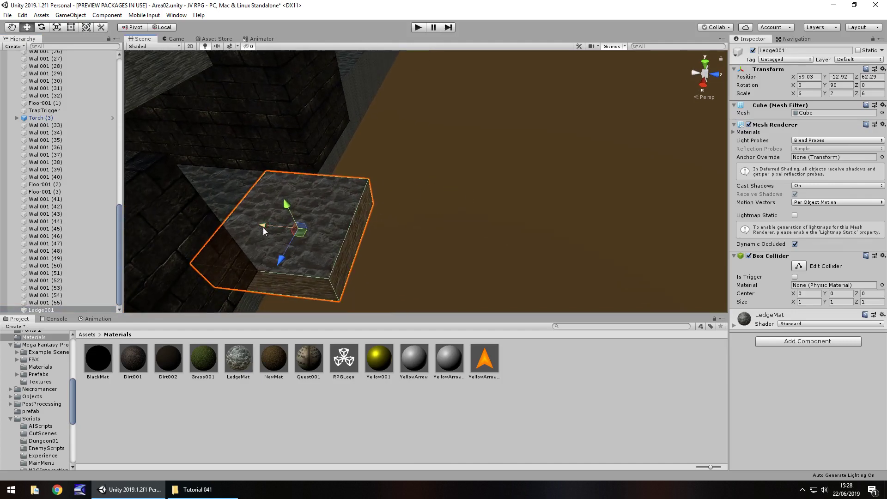
# Duplicate Ledge001 twice, moving the first copy six units along Z.
pyautogui.click(70, 309)
pyautogui.hotkey('ctrl', 'd')
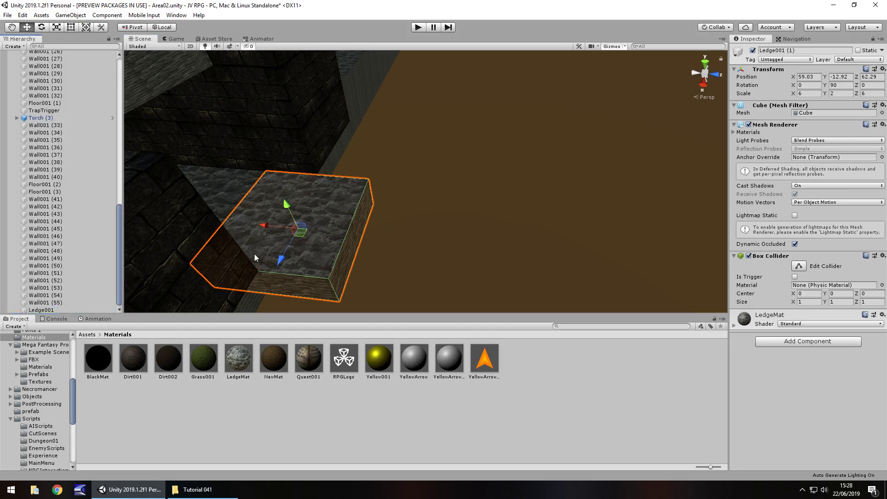
pyautogui.moveTo(259, 227); pyautogui.dragTo(503, 247)
pyautogui.hotkey('ctrl', 'd')
# Duplicate floor block Floor001 (3) and place the copy past the gap at Z 107.29.
pyautogui.click(224, 203)
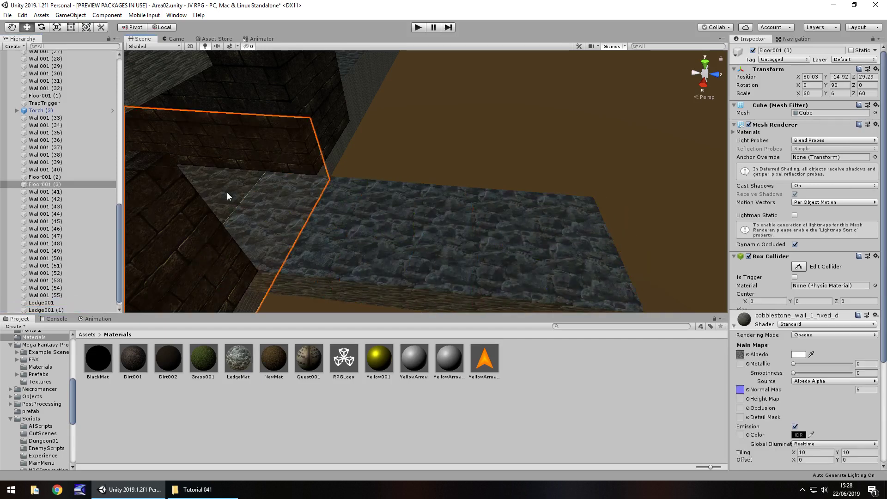
pyautogui.hotkey('ctrl', 'd')
pyautogui.moveTo(342, 169); pyautogui.dragTo(198, 161, button='right')
pyautogui.moveTo(225, 146); pyautogui.dragTo(351, 305)
pyautogui.moveTo(434, 183); pyautogui.dragTo(555, 172, button='right')
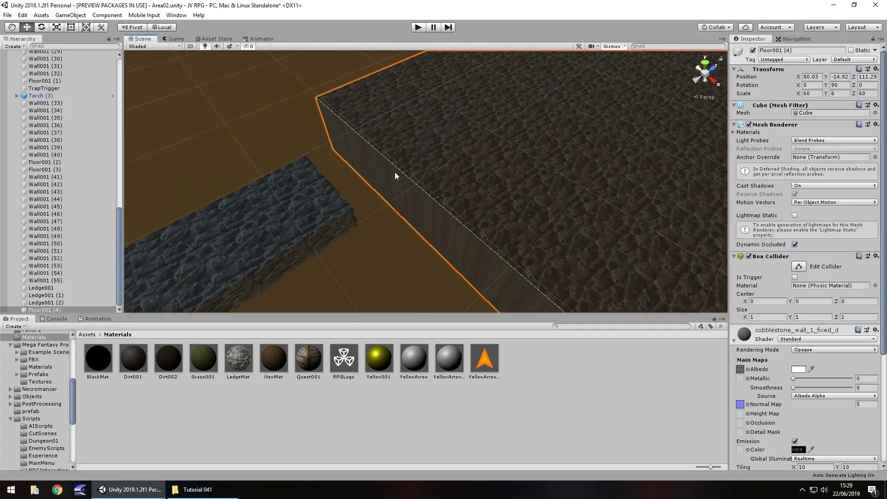
pyautogui.moveTo(515, 133); pyautogui.dragTo(407, 123, button='middle')
pyautogui.scroll(-1, 408, 123)
pyautogui.moveTo(591, 141); pyautogui.dragTo(568, 146)
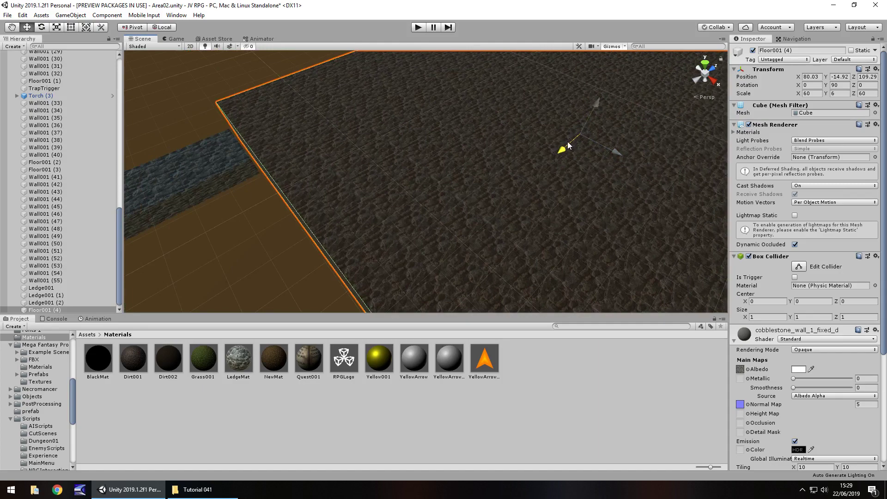
pyautogui.moveTo(560, 148); pyautogui.dragTo(342, 190, button='right')
# Delete the two extra ledge copies.
pyautogui.click(355, 150)
pyautogui.press('Delete')
pyautogui.click(381, 137)
pyautogui.press('Delete')
# Open the Animations > Dungeon01 folder in the Project panel.
pyautogui.scroll(2, 342, 190)
pyautogui.scroll(6, 49, 345)
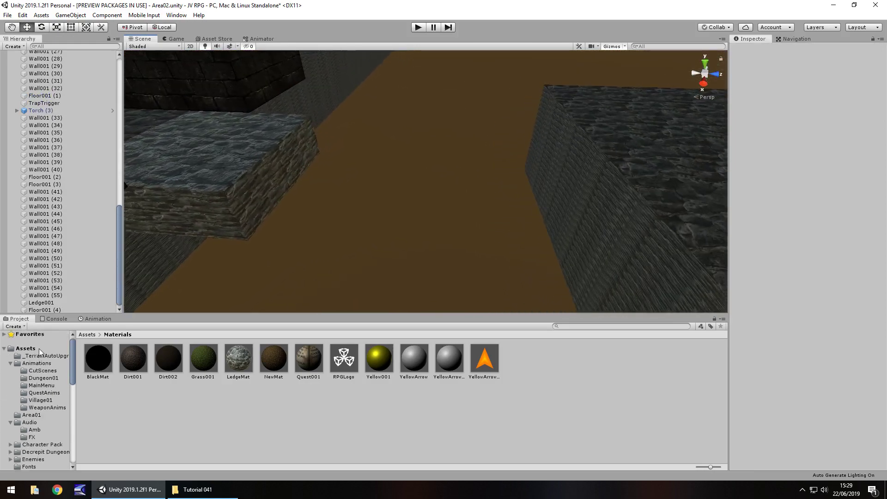
pyautogui.click(37, 364)
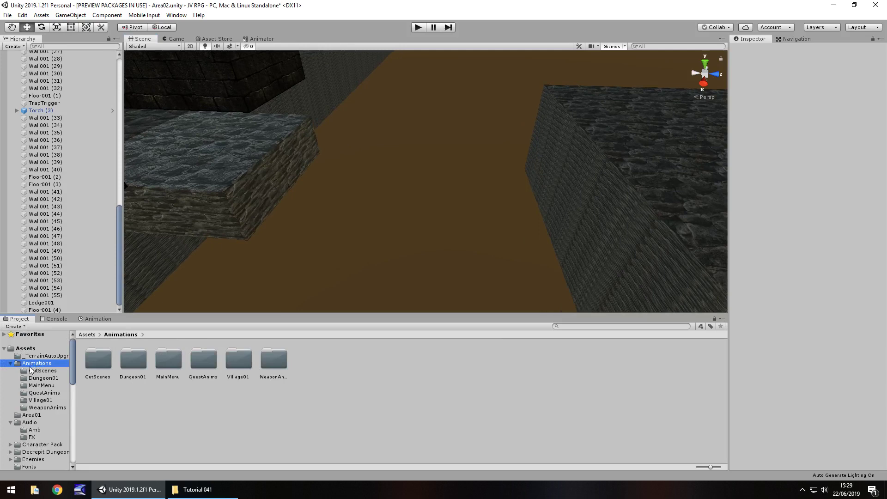
pyautogui.doubleClick(139, 363)
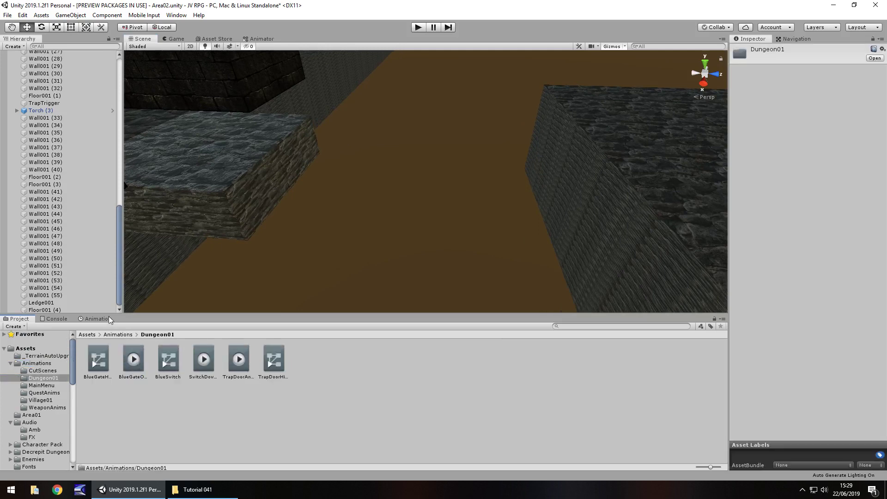
# Create and save a Ledge001Move animation clip for Ledge001 in the Animation window.
pyautogui.click(48, 303)
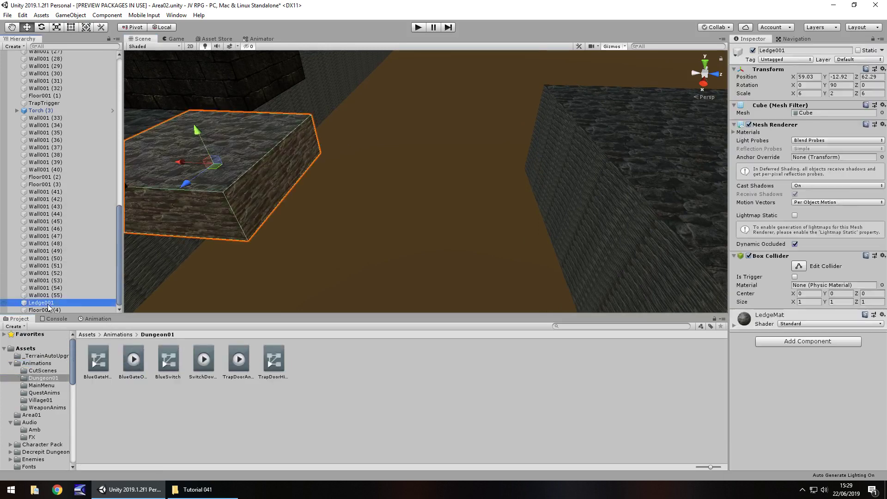
pyautogui.click(98, 319)
pyautogui.click(448, 411)
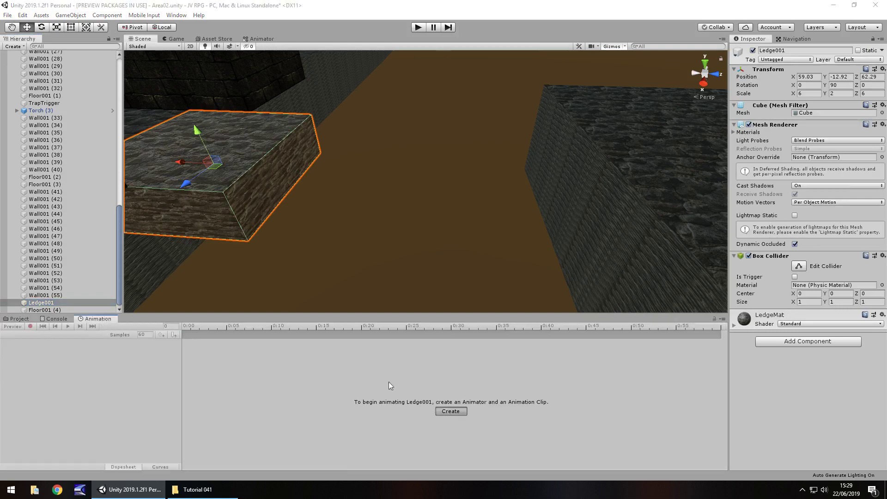
pyautogui.write('Ledge001Move')
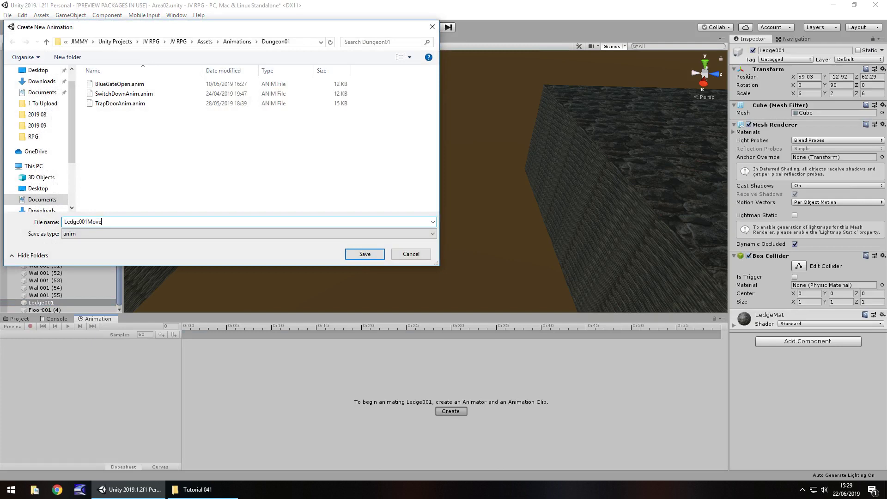
pyautogui.press('Return')
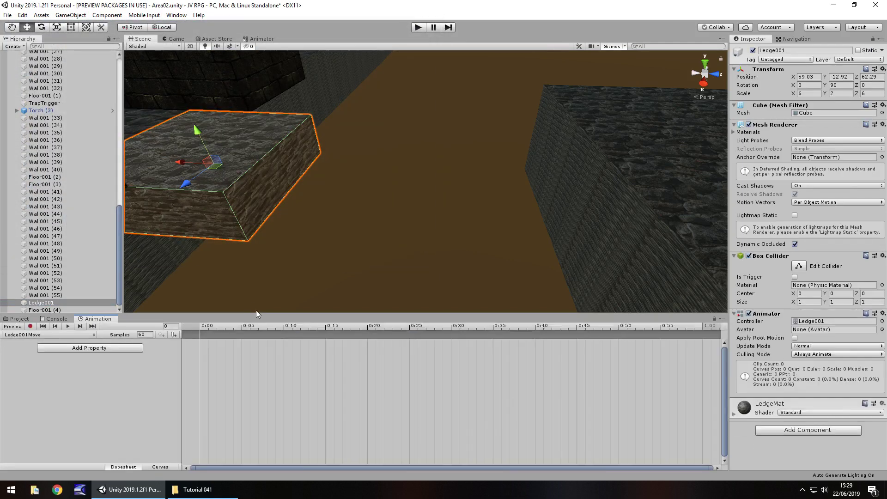
# Start recording and key Ledge001's position at X 59.03, Z 62.29 on frame 0.
pyautogui.click(30, 326)
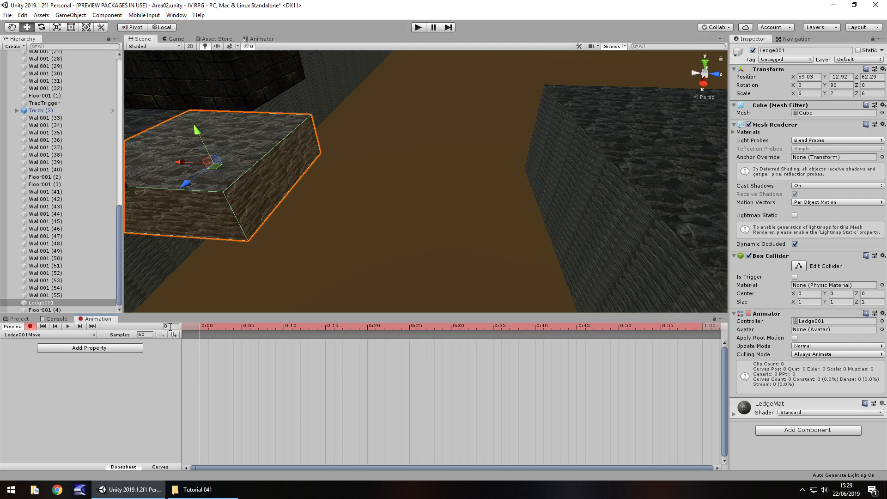
pyautogui.moveTo(169, 327); pyautogui.dragTo(161, 325)
pyautogui.click(811, 76)
pyautogui.write('59.0')
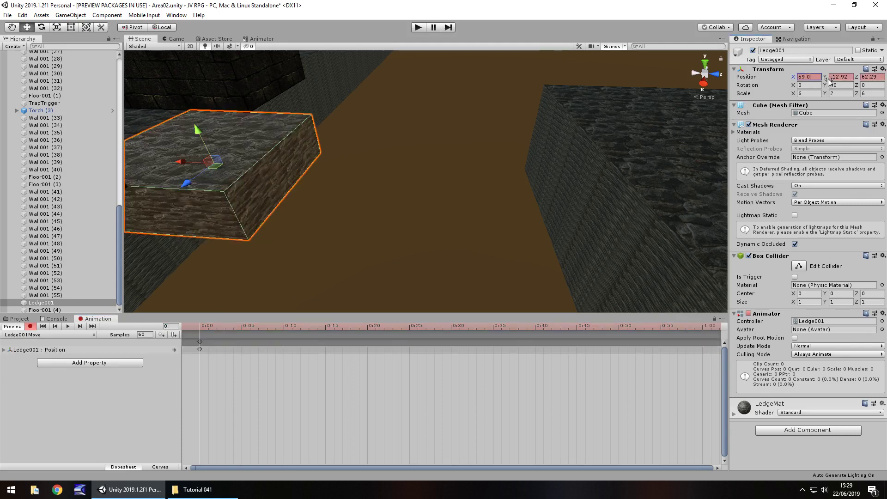
pyautogui.write('3')
pyautogui.press('Tab')
pyautogui.press('Tab')
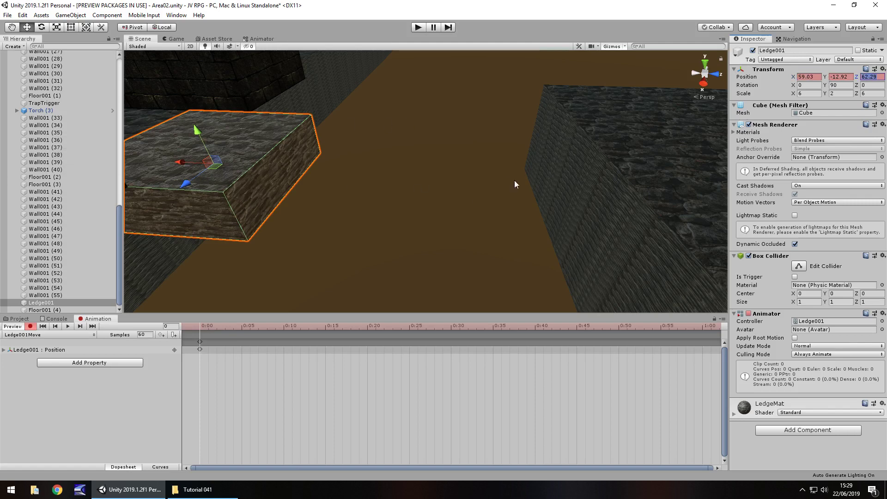
pyautogui.write('62.29')
# At frame 300 slide the ledge out to about Z 74, back to Z 62.29, then stop recording.
pyautogui.click(170, 324)
pyautogui.write('300')
pyautogui.press('Return')
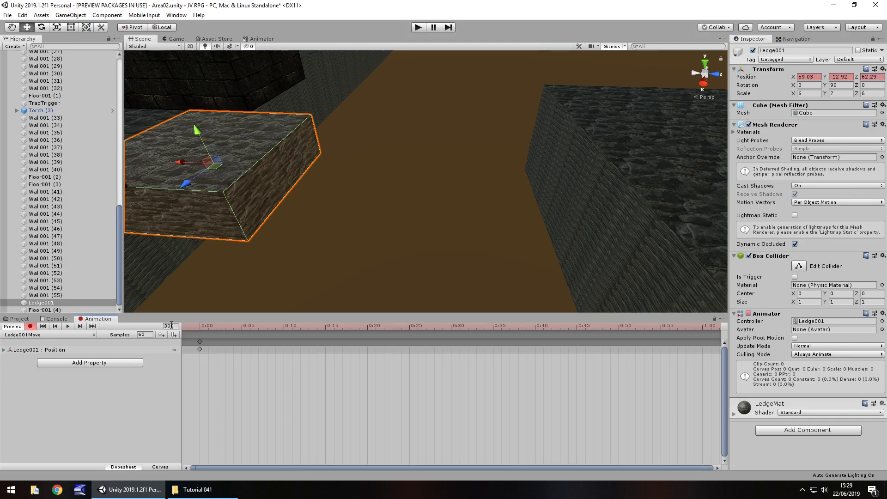
pyautogui.moveTo(181, 162); pyautogui.dragTo(453, 219)
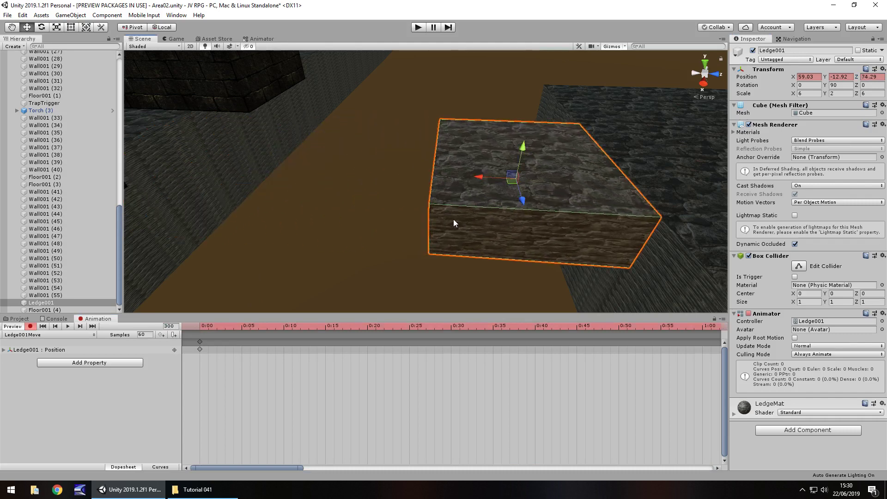
pyautogui.click(171, 326)
pyautogui.moveTo(475, 181); pyautogui.dragTo(156, 198)
pyautogui.moveTo(357, 190); pyautogui.dragTo(399, 198, button='middle')
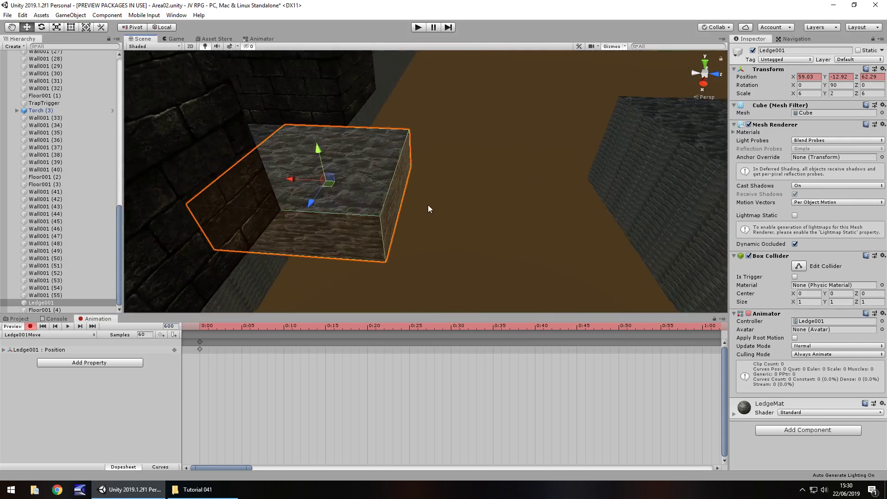
pyautogui.click(30, 326)
# Run Play mode and watch Ledge001 slide out to about Z 73 and back, then stop.
pyautogui.click(18, 319)
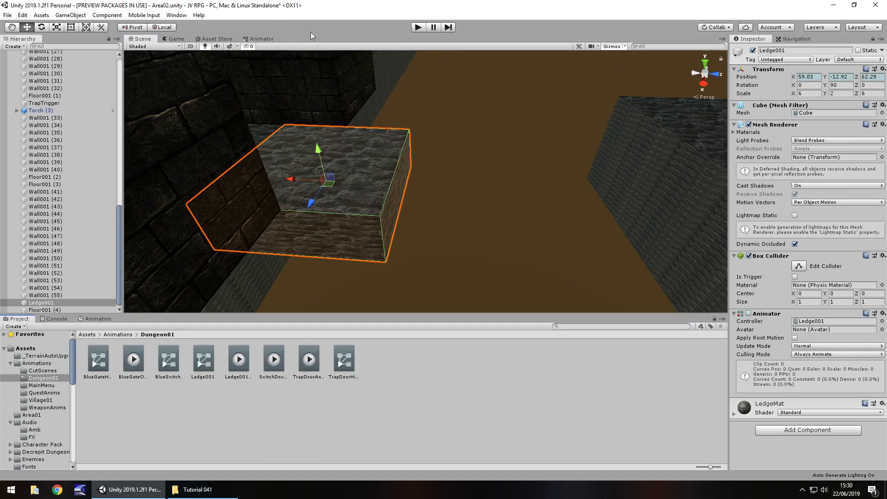
pyautogui.click(414, 28)
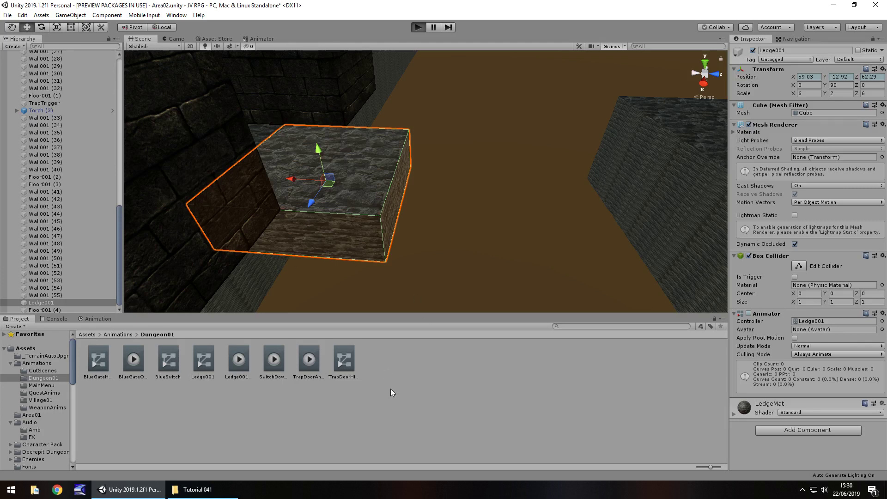
pyautogui.hotkey('ctrl', 'p')
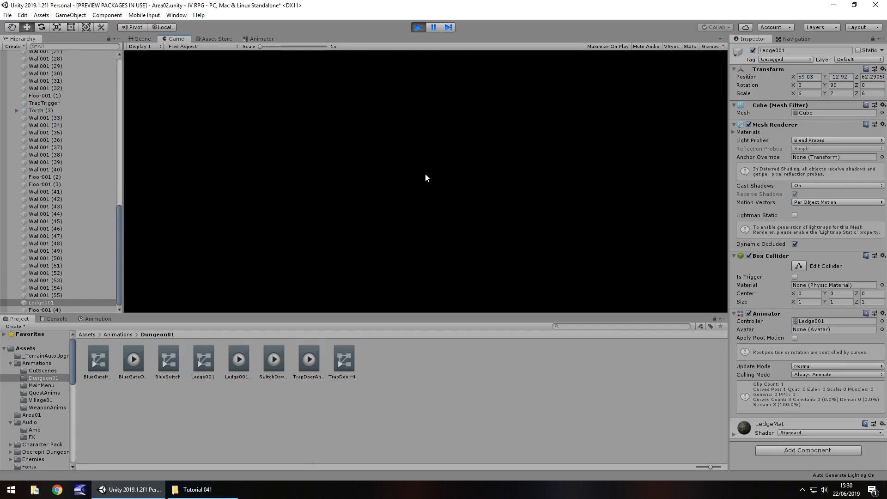
pyautogui.click(139, 39)
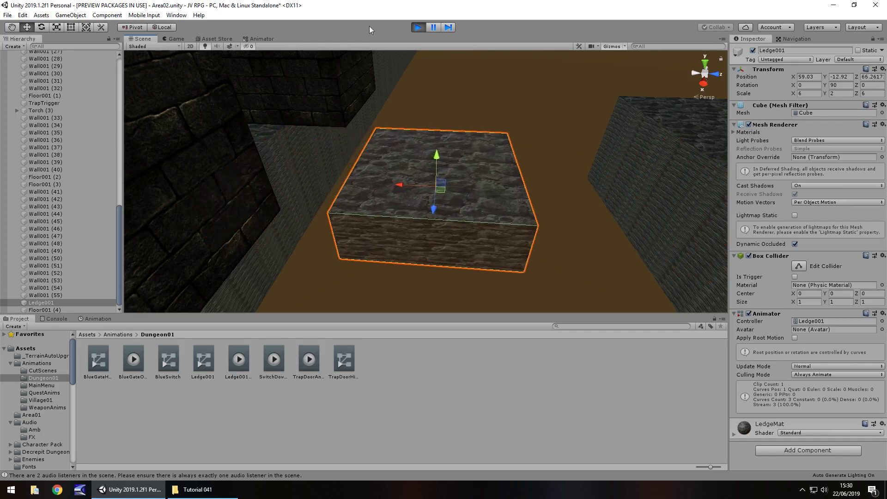
pyautogui.click(417, 27)
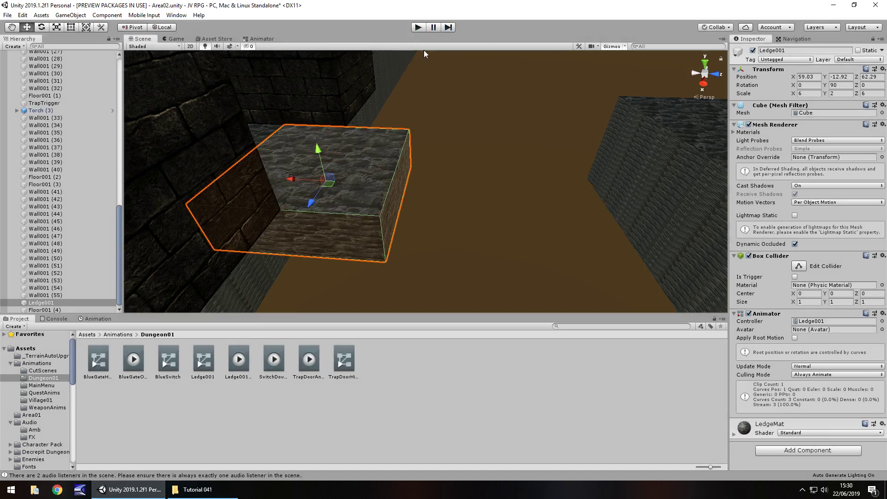
# Play-test by walking the player with W through the dungeon toward the moving ledge, then stop with Ctrl+P.
pyautogui.click(413, 30)
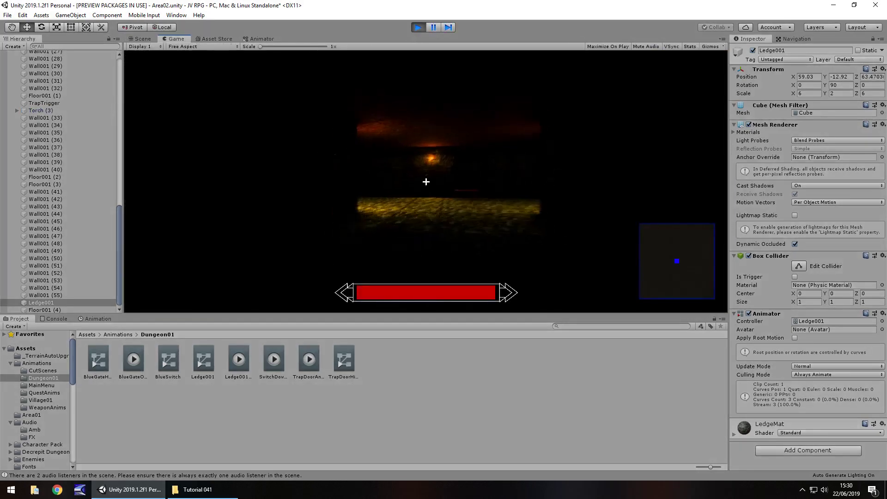
pyautogui.press('w')
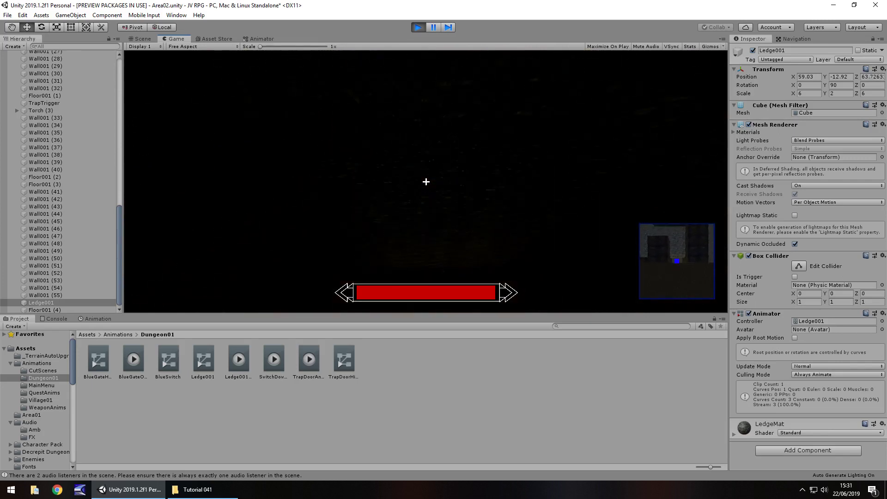
pyautogui.press('w')
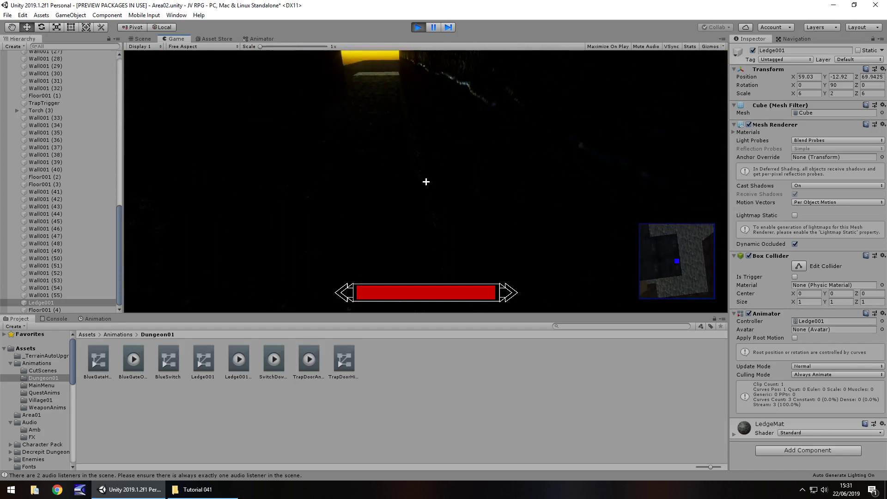
pyautogui.press('w')
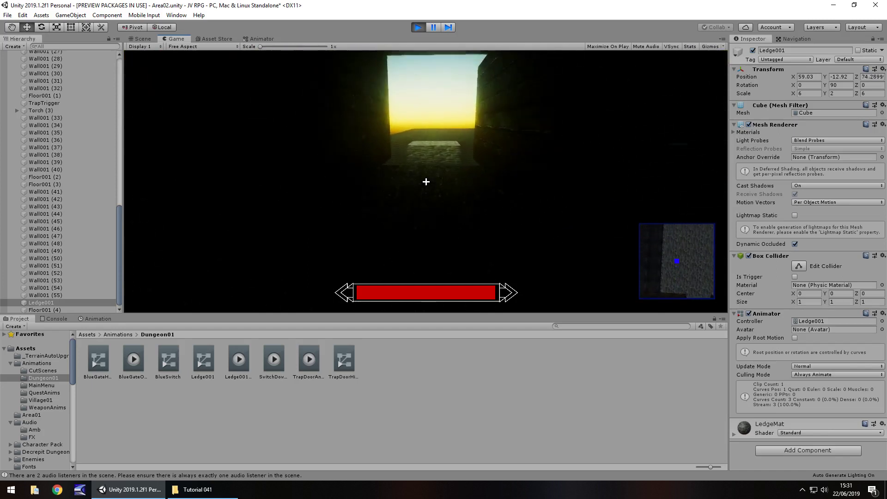
pyautogui.press('w')
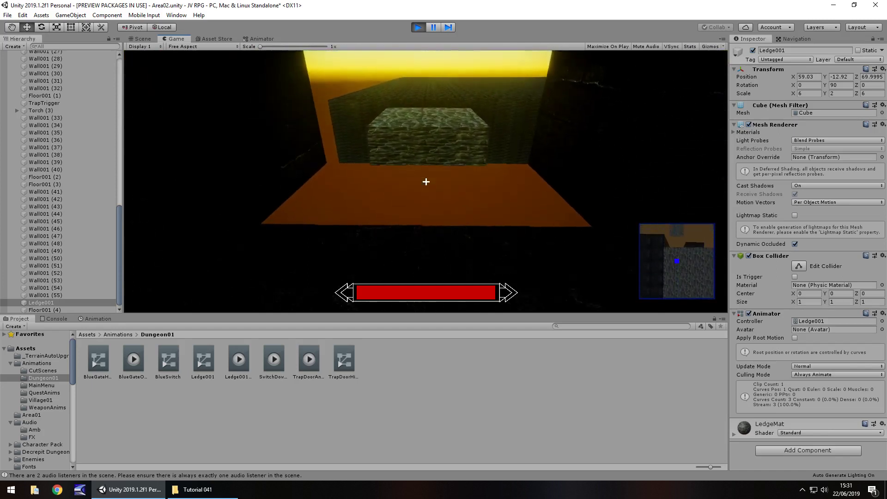
pyautogui.press('w')
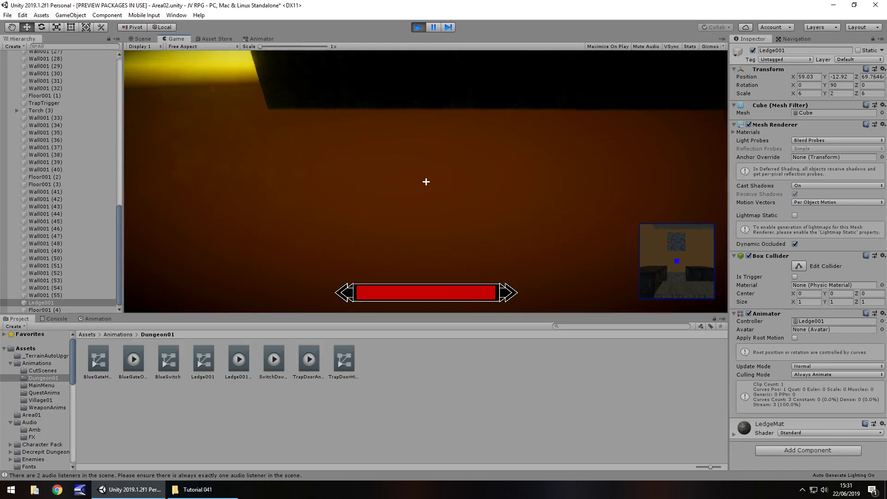
pyautogui.hotkey('ctrl', 'p')
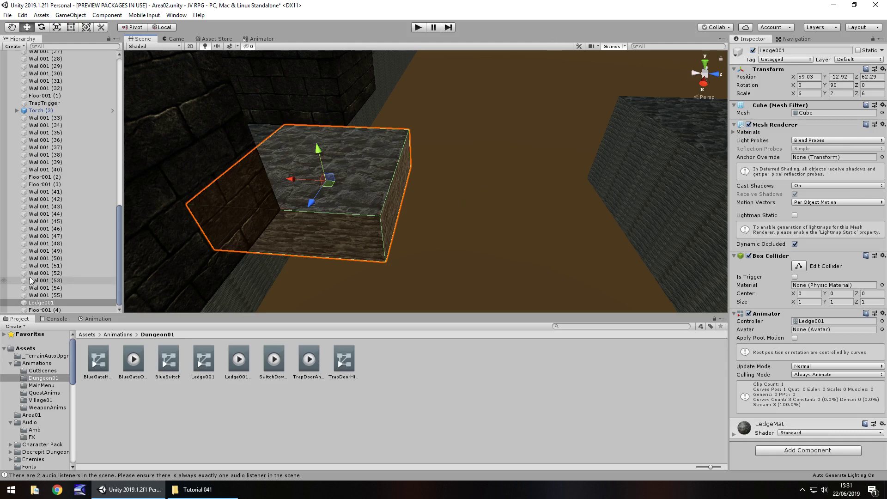
# Set FPSController's tag to Player in the Inspector, then select Ledge001.
pyautogui.moveTo(119, 262); pyautogui.dragTo(120, 143)
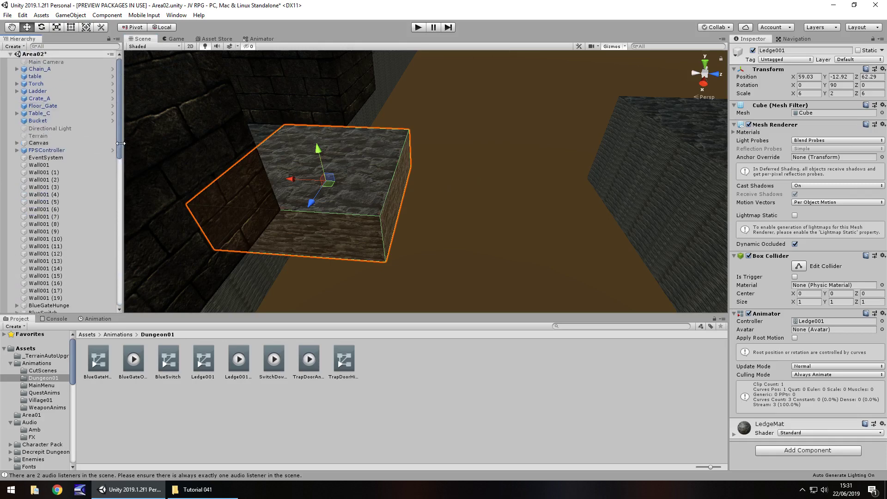
pyautogui.click(46, 150)
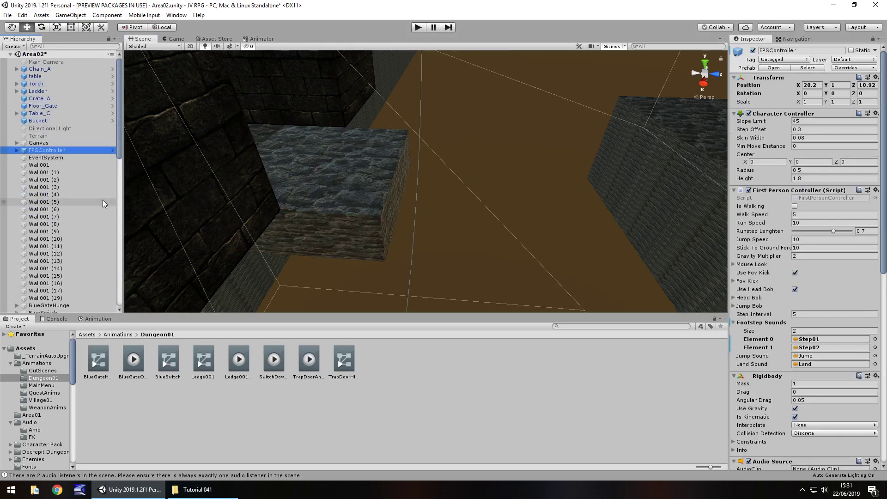
pyautogui.click(805, 62)
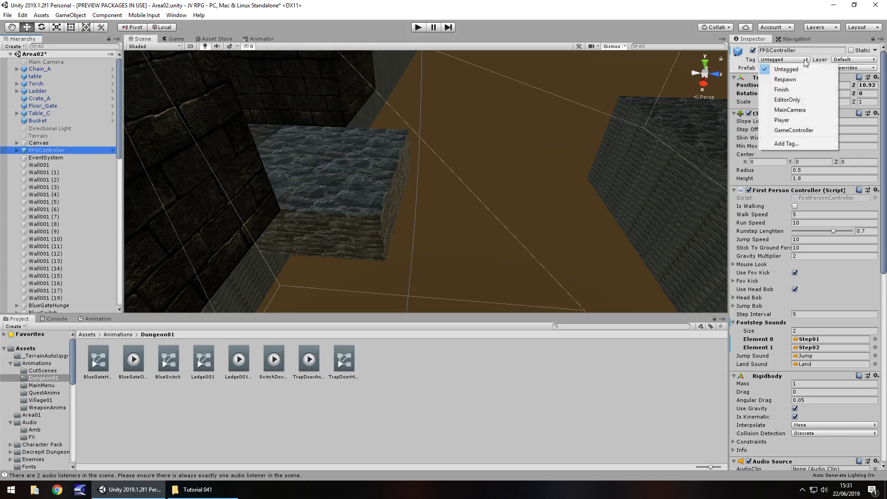
pyautogui.click(785, 120)
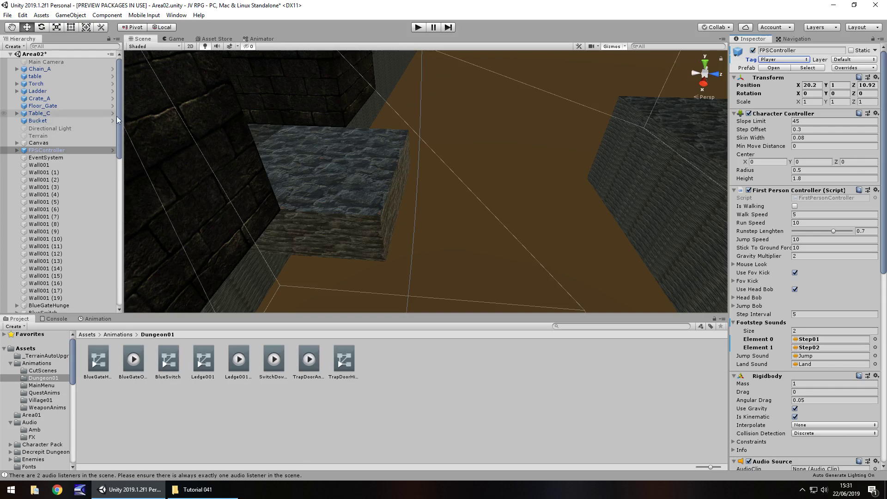
pyautogui.moveTo(119, 115); pyautogui.dragTo(128, 284)
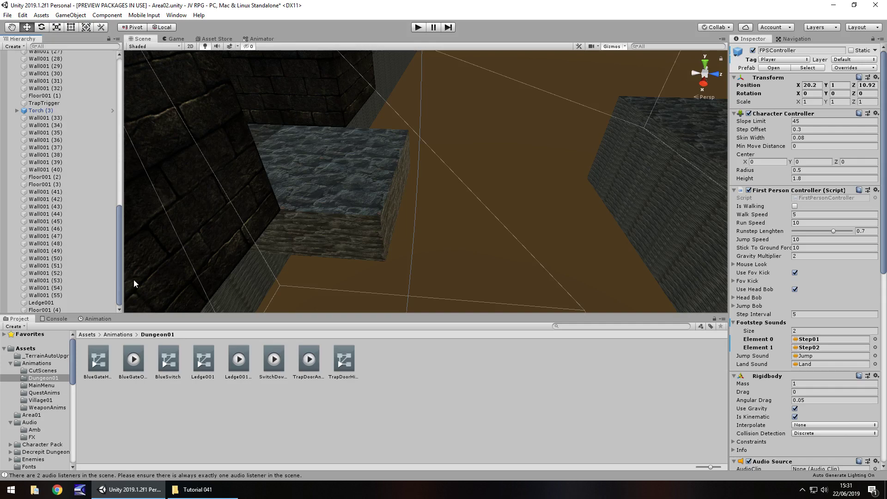
pyautogui.click(42, 303)
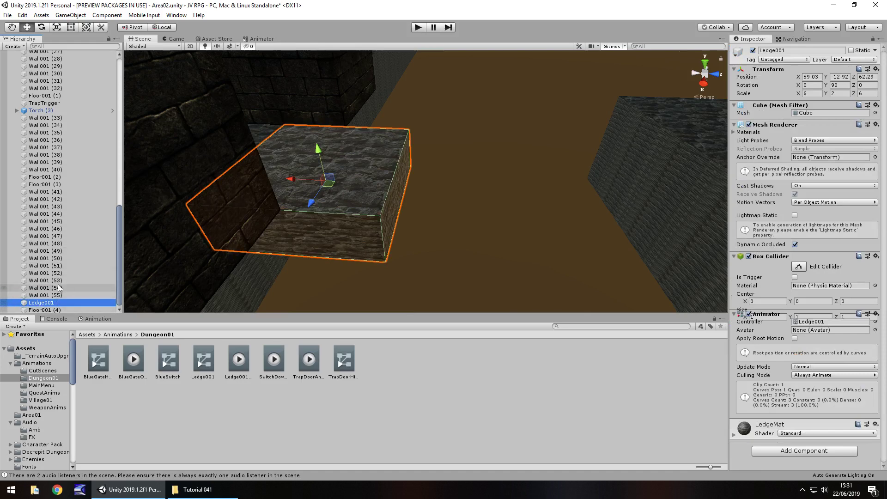
# Duplicate Ledge001, remove the copy's Animator, disable its Mesh Renderer, and rename it LedgeHolder.
pyautogui.hotkey('ctrl', 'd')
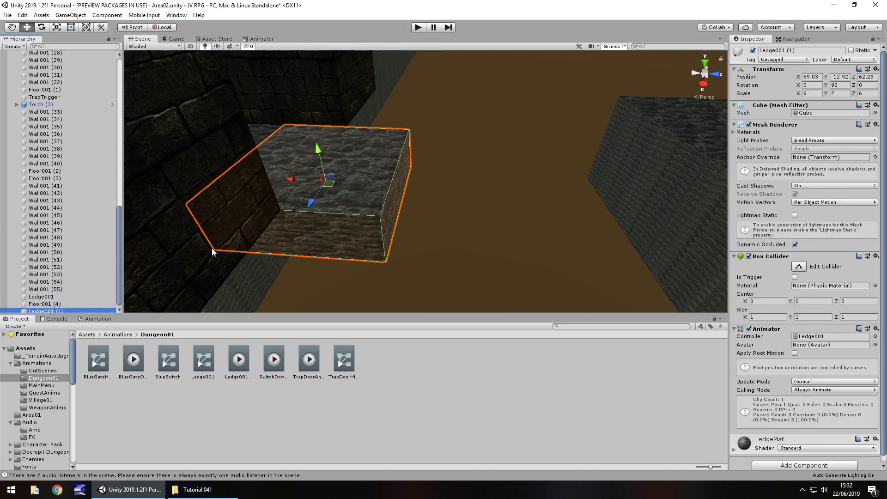
pyautogui.rightClick(767, 331)
pyautogui.click(785, 350)
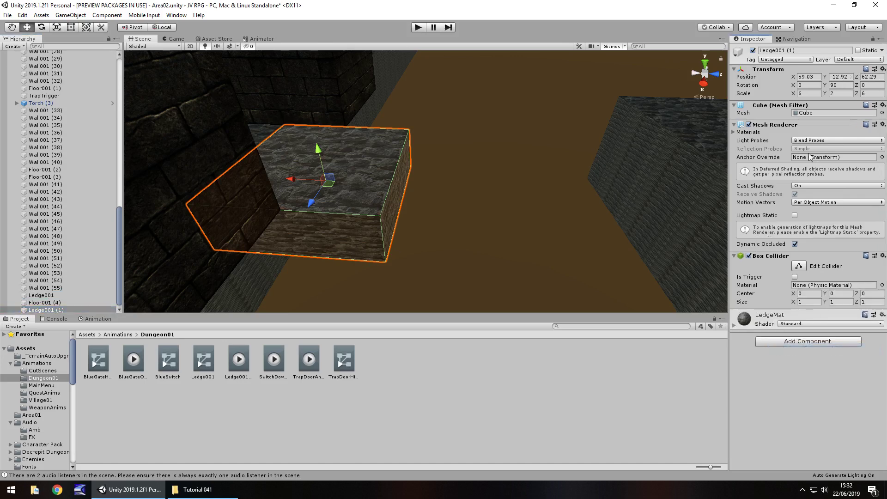
pyautogui.click(748, 124)
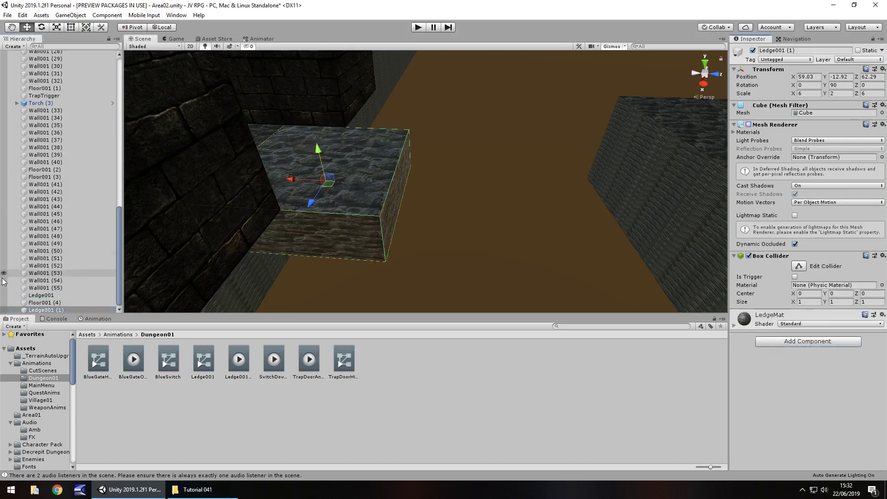
pyautogui.click(54, 310)
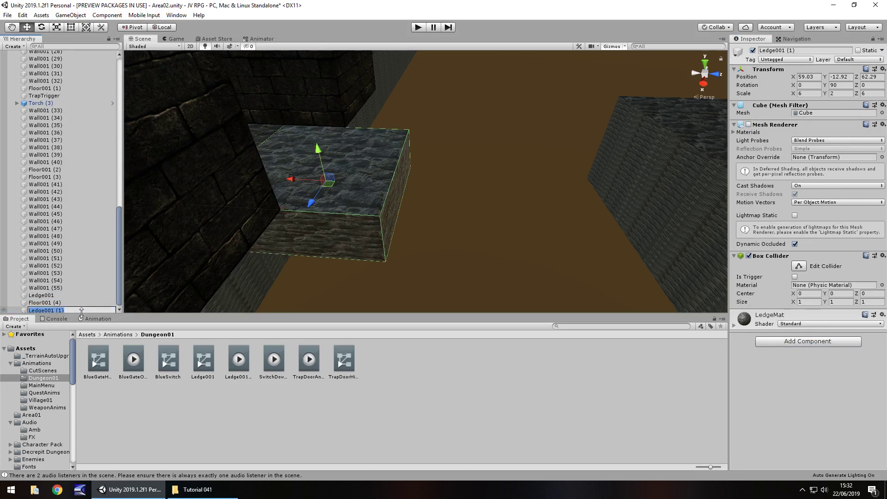
pyautogui.write('LedgeHolder')
pyautogui.press('Return')
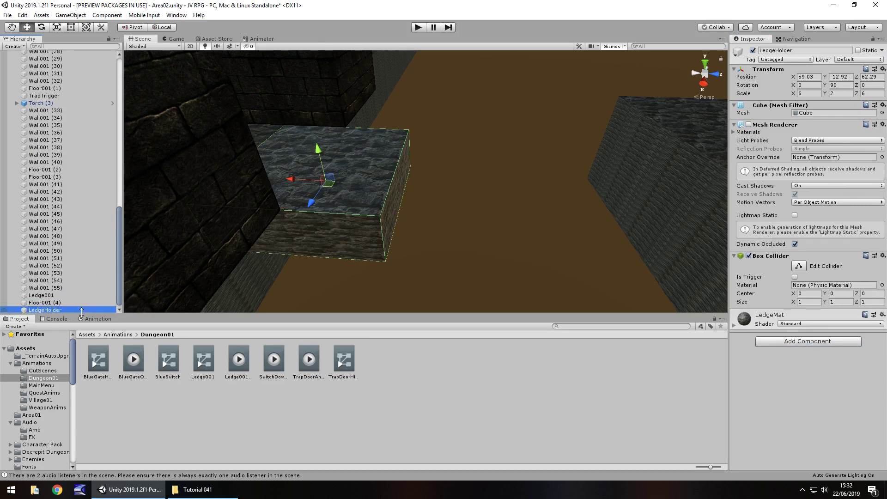
# Parent LedgeHolder under Ledge001, raise it to Y 1, and tick its collider's Is Trigger.
pyautogui.moveTo(49, 309); pyautogui.dragTo(48, 296)
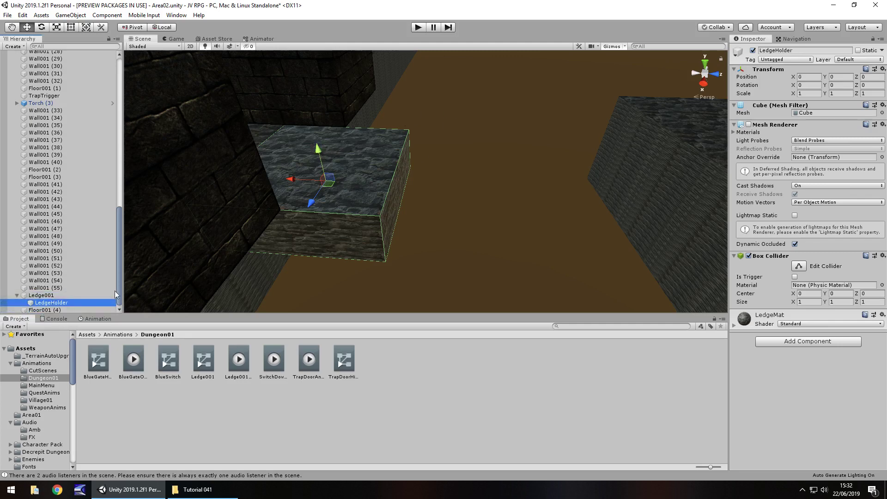
pyautogui.moveTo(317, 151); pyautogui.dragTo(425, 171)
pyautogui.moveTo(424, 171); pyautogui.dragTo(544, 242, button='middle')
pyautogui.moveTo(544, 242); pyautogui.dragTo(468, 190, button='right')
pyautogui.moveTo(468, 189); pyautogui.dragTo(475, 225, button='middle')
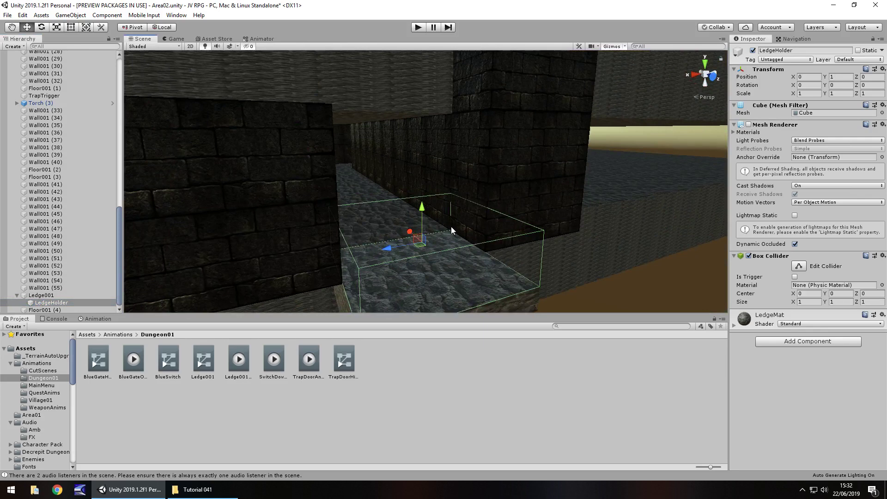
pyautogui.click(795, 277)
# Create a C# script named Ledge001 in the Scripts > Dungeon01 folder.
pyautogui.moveTo(74, 353); pyautogui.dragTo(67, 406)
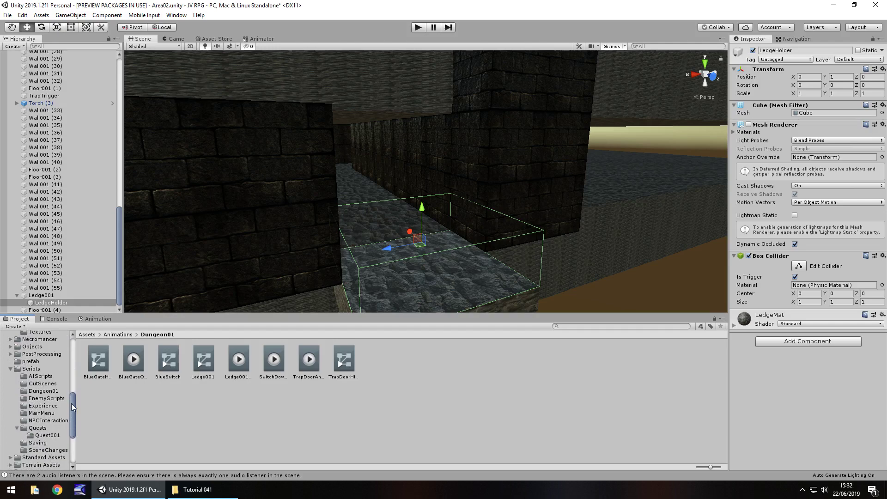
pyautogui.click(32, 369)
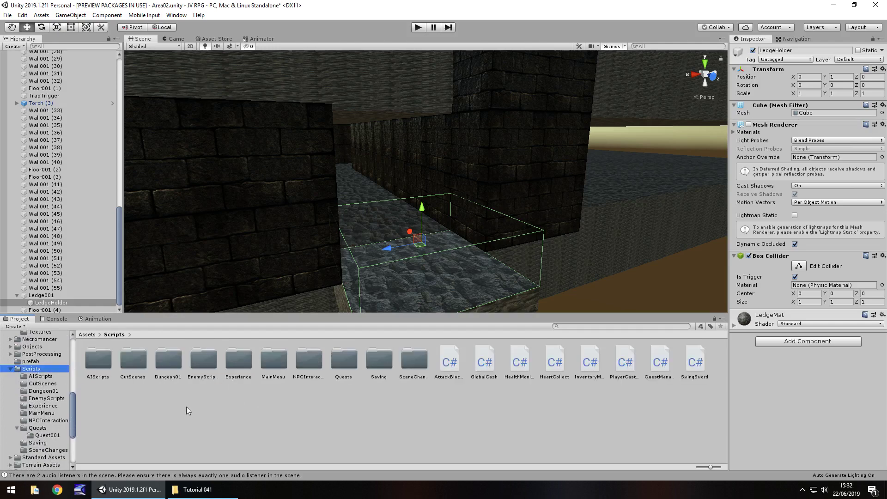
pyautogui.doubleClick(167, 361)
pyautogui.rightClick(232, 368)
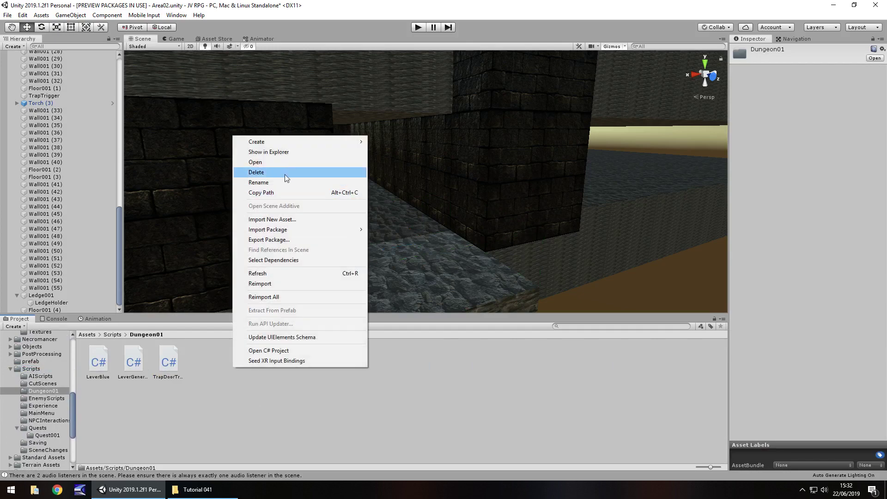
pyautogui.moveTo(268, 142)
pyautogui.click(418, 146)
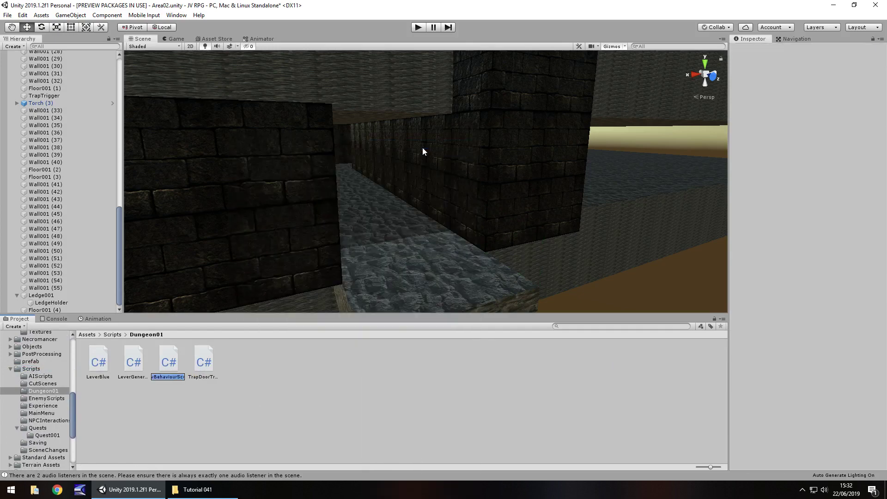
pyautogui.write('Ledge001')
pyautogui.press('Return')
pyautogui.press('Return')
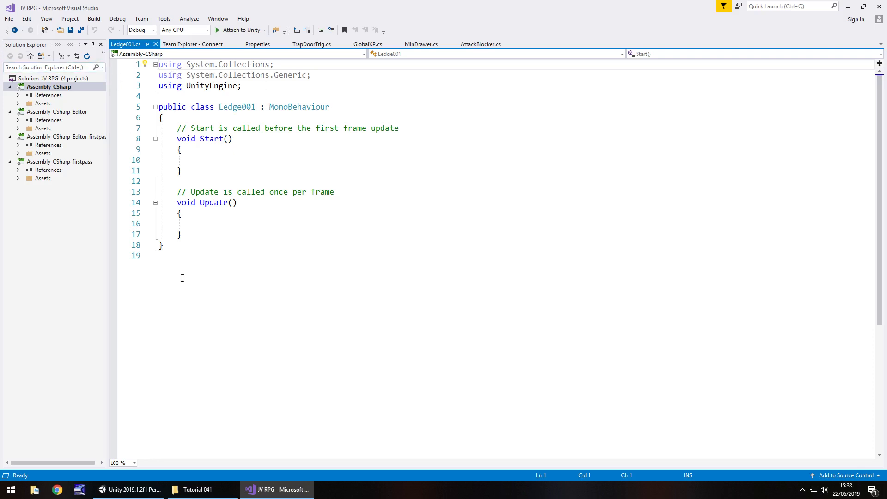
# Replace the default Start and Update methods with public GameObject fields theLedge and thePlayer.
pyautogui.moveTo(195, 233); pyautogui.dragTo(138, 130)
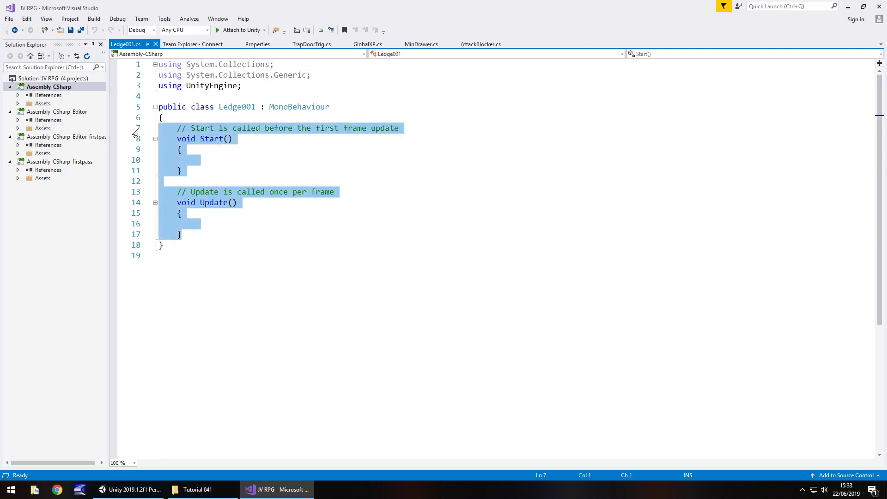
pyautogui.press('BackSpace')
pyautogui.press('Return')
pyautogui.click(210, 129)
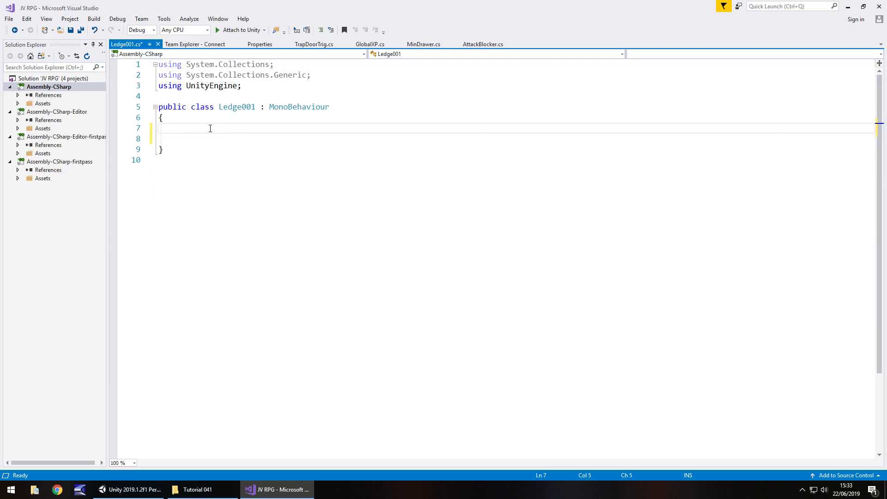
pyautogui.write('public Ga')
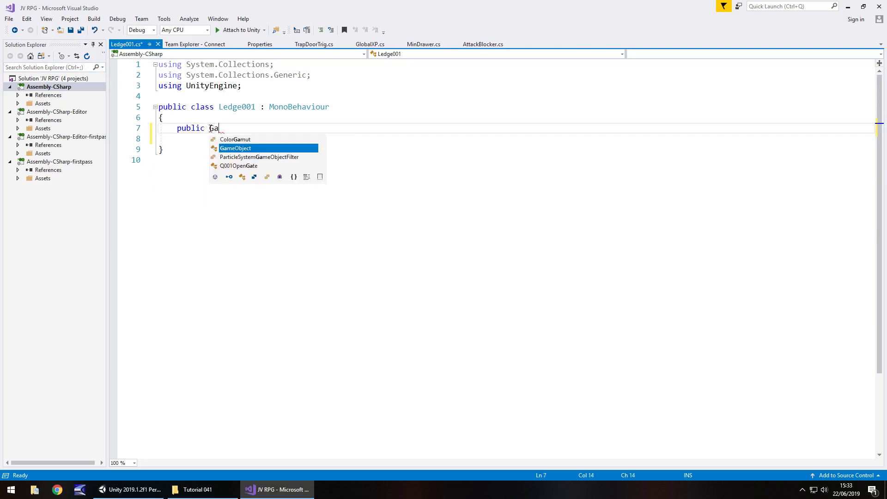
pyautogui.write('meObject ')
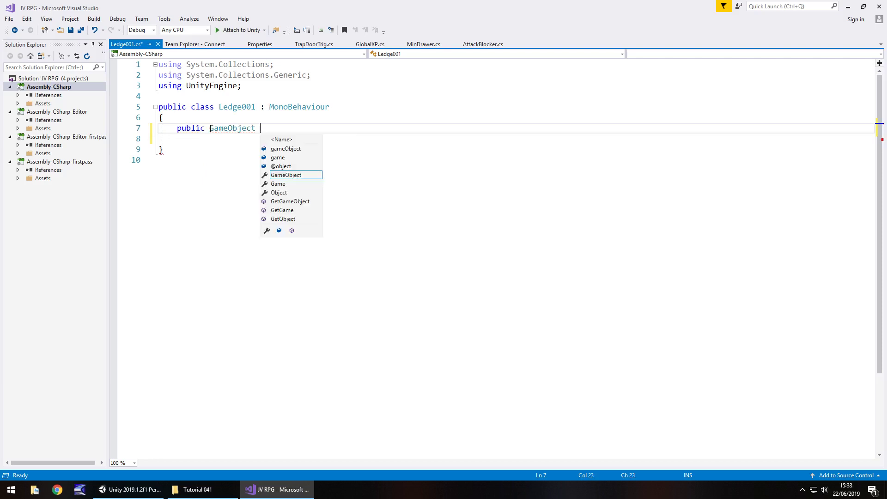
pyautogui.write('theLedge;')
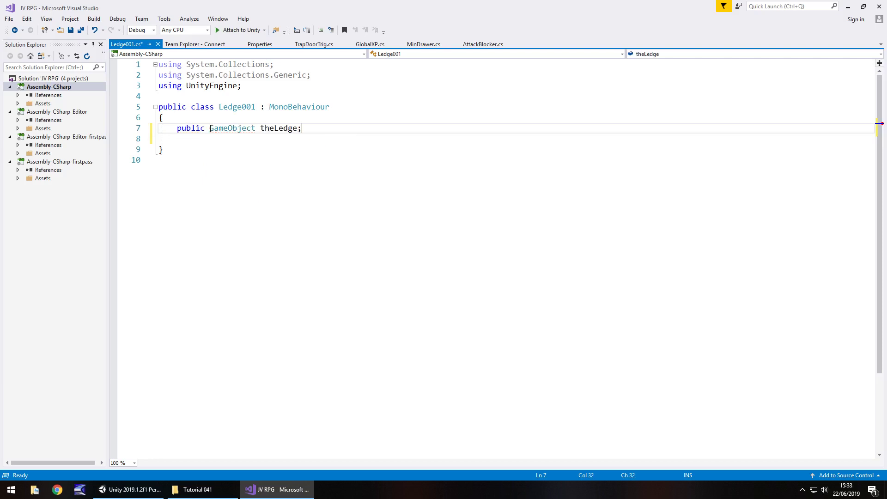
pyautogui.press('Return')
pyautogui.write('public')
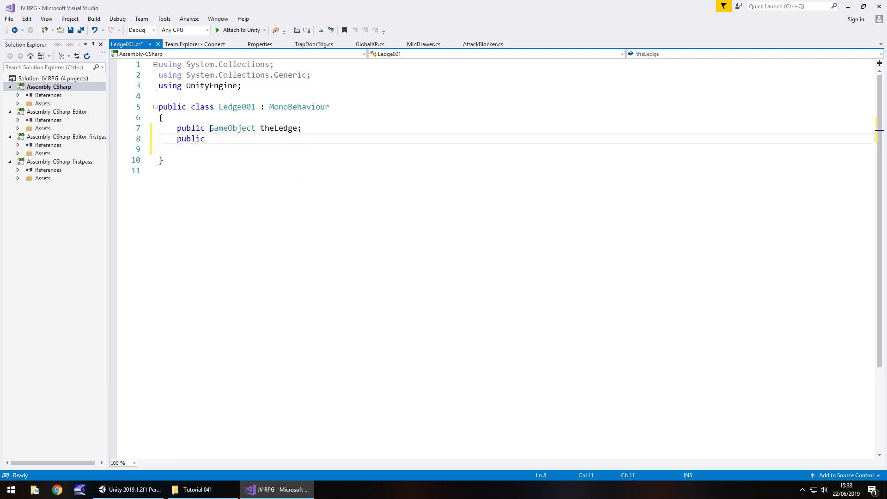
pyautogui.write(' GameObject thePlayer;')
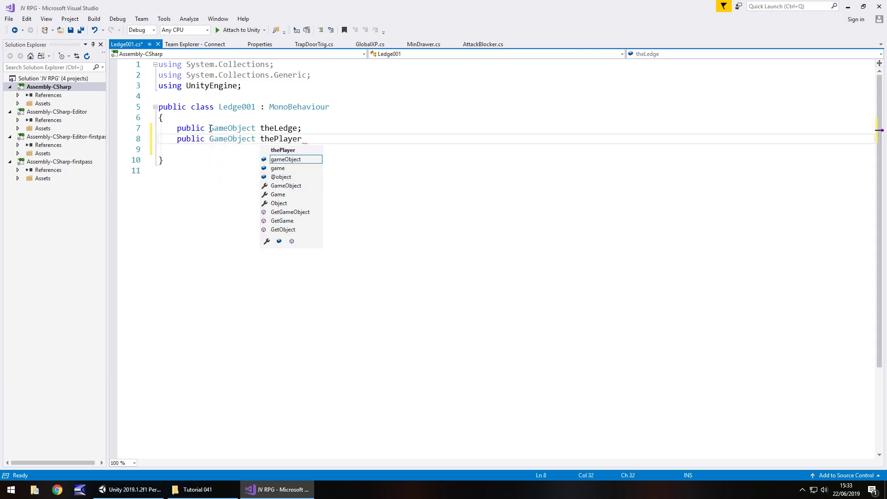
pyautogui.press('Return')
pyautogui.press('Return')
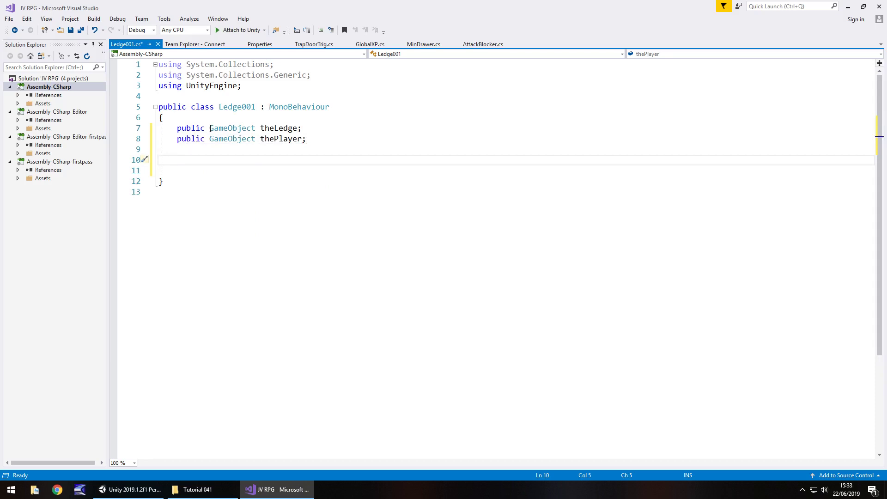
# Add a non-private OnTriggerEnter method with an empty if (other.tag == "Player") block.
pyautogui.write('void OnTrigger')
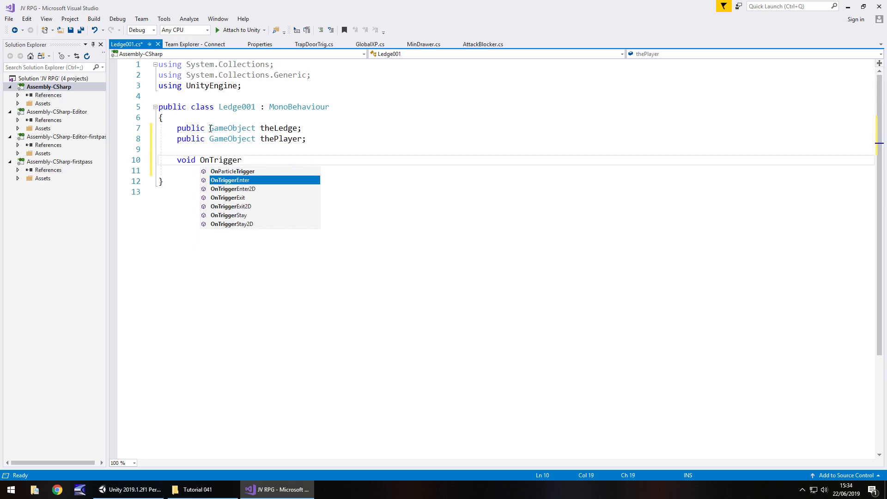
pyautogui.press('Tab')
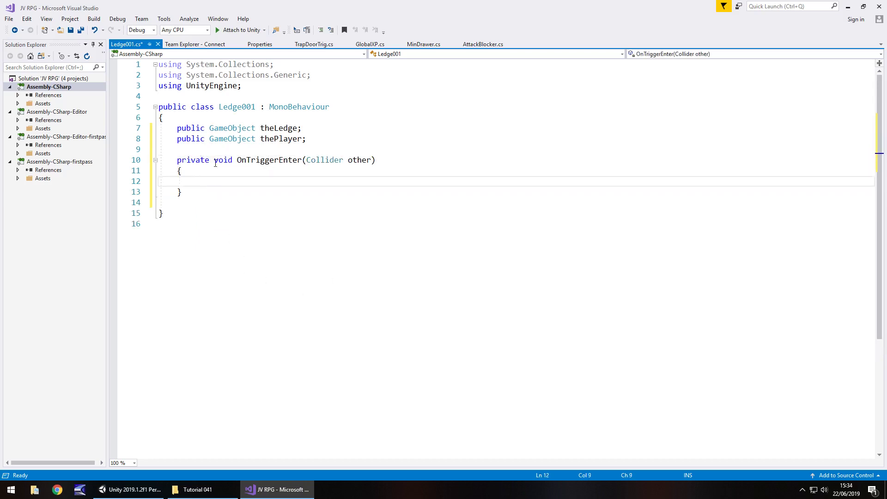
pyautogui.moveTo(214, 161); pyautogui.dragTo(176, 162)
pyautogui.press('BackSpace')
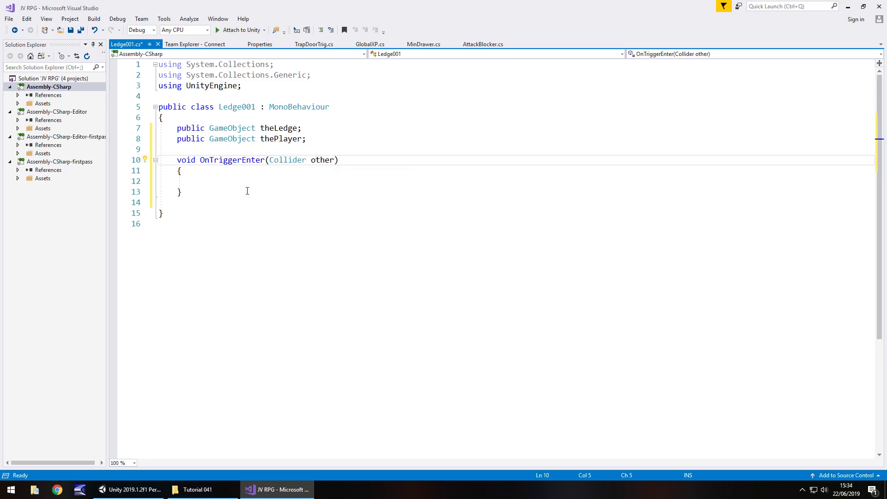
pyautogui.click(274, 181)
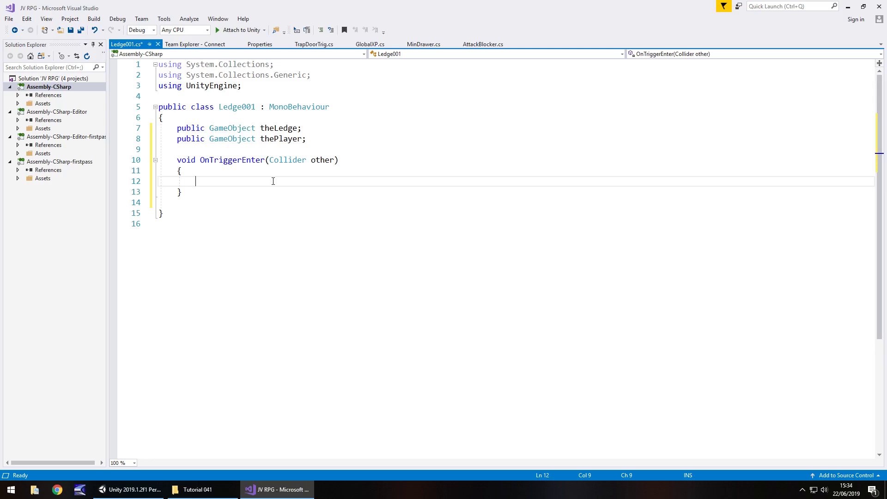
pyautogui.write('if (other.tag == "Player"')
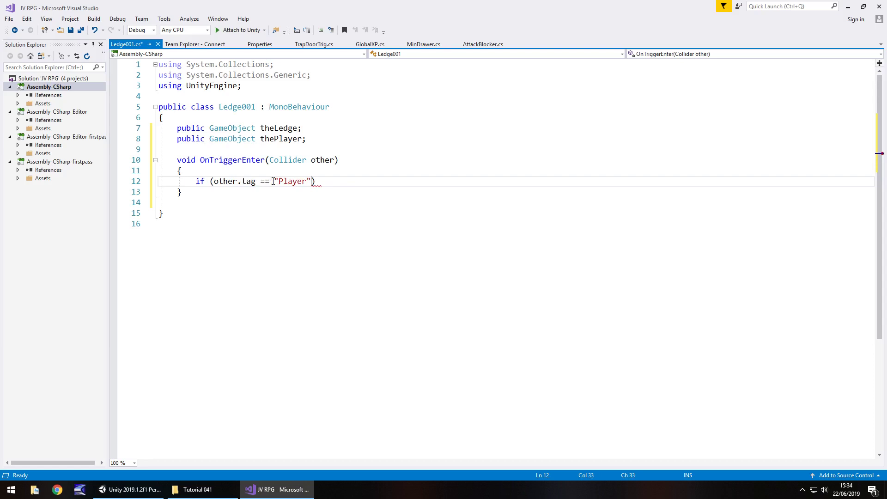
pyautogui.write(') {')
pyautogui.press('Return')
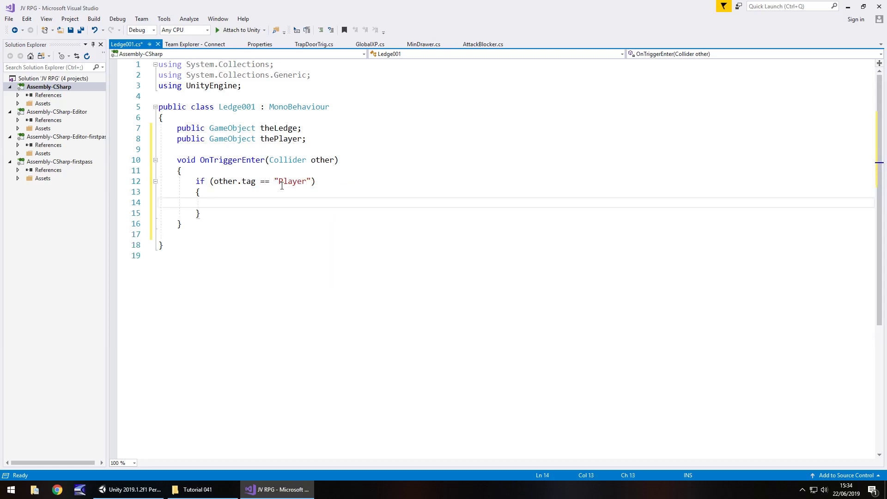
pyautogui.click(130, 489)
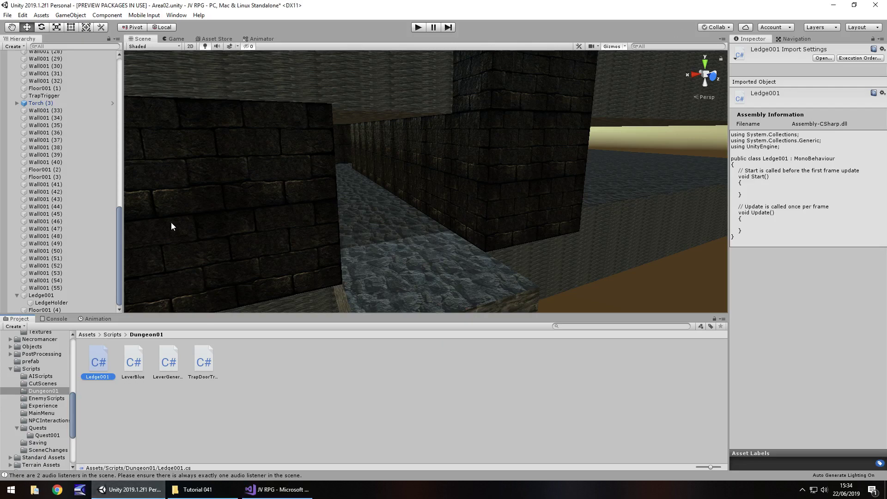
pyautogui.moveTo(119, 265); pyautogui.dragTo(118, 108)
pyautogui.click(43, 151)
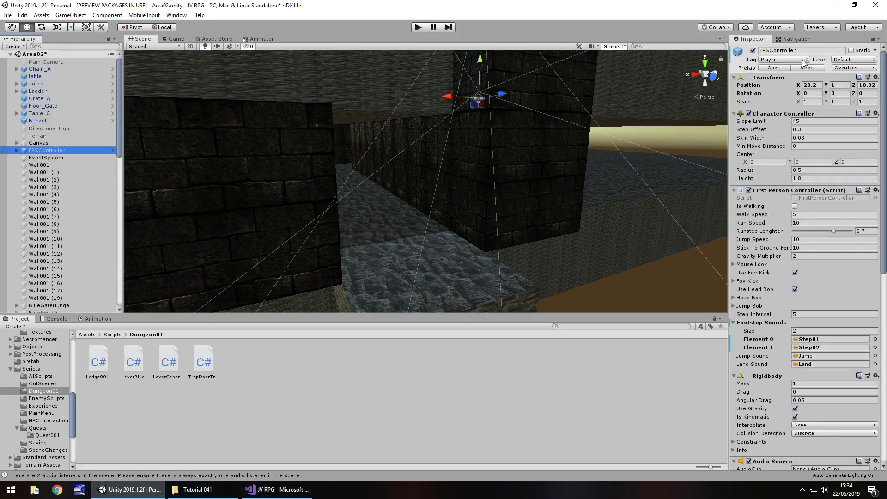
pyautogui.click(803, 61)
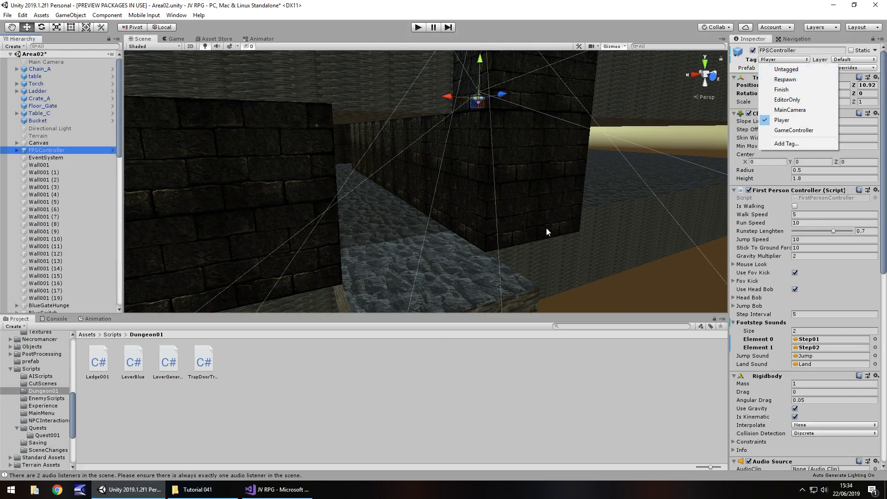
pyautogui.click(415, 372)
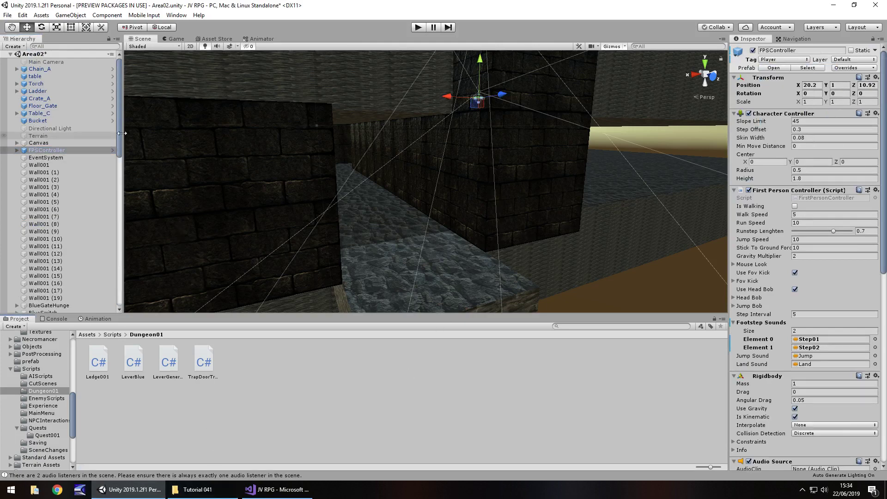
pyautogui.click(277, 489)
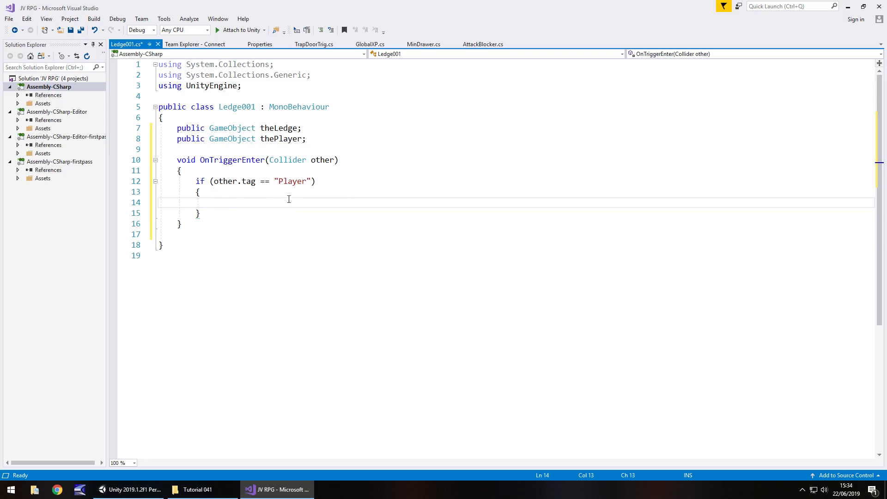
# In OnTriggerEnter, set thePlayer.transform.parent = theLedge.transform.
pyautogui.write('thePlayer.trans')
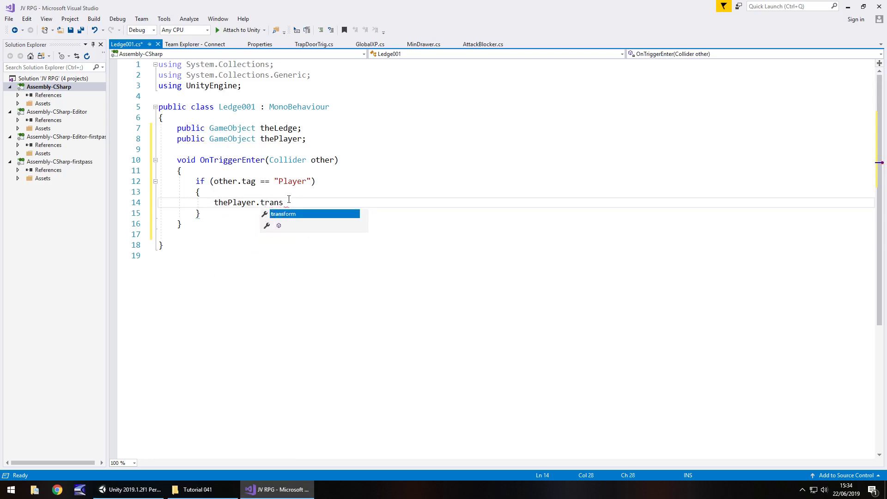
pyautogui.write('form.parent')
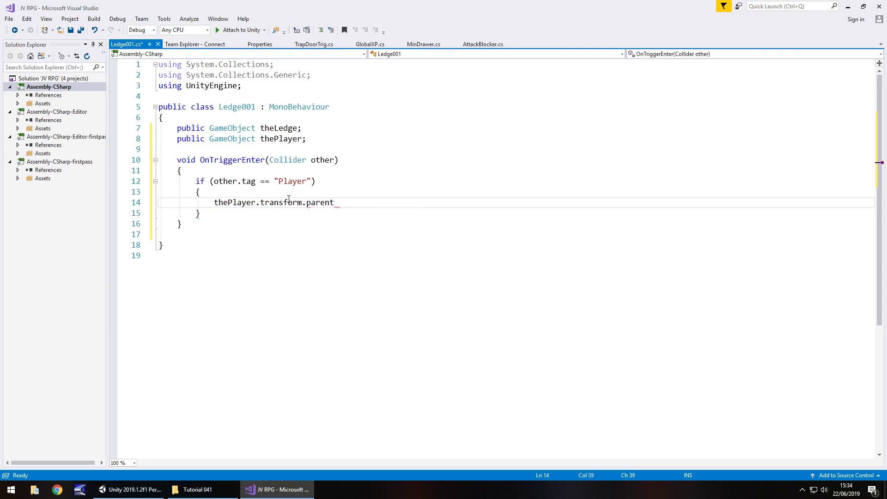
pyautogui.write(' =')
pyautogui.write(' thePlaye')
pyautogui.press('BackSpace')
pyautogui.press('BackSpace')
pyautogui.press('BackSpace')
pyautogui.press('BackSpace')
pyautogui.write('Ledge.transform;')
# Add an empty OnTriggerExit method below, without the private keyword.
pyautogui.click(214, 225)
pyautogui.press('Return')
pyautogui.press('Return')
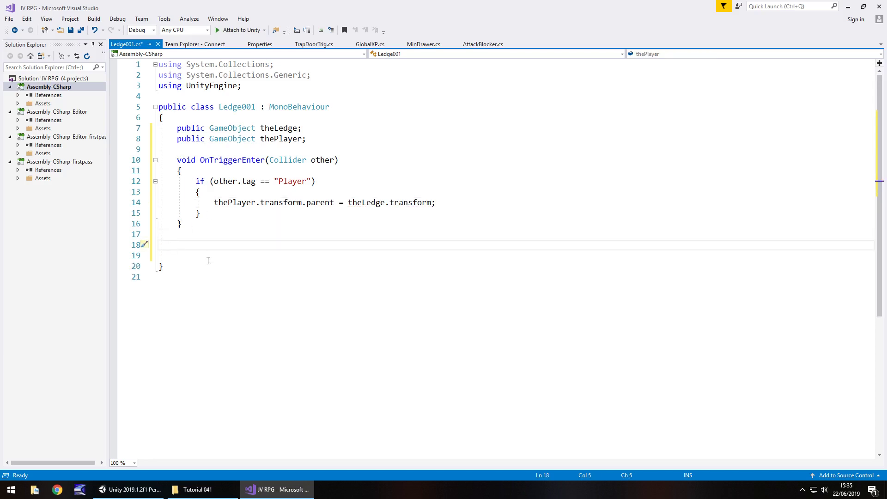
pyautogui.write('void OnTri')
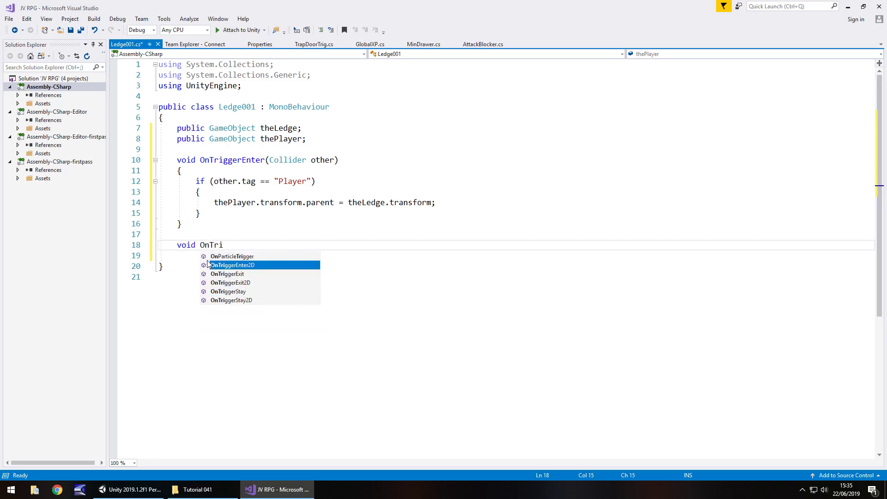
pyautogui.write('ggerExity')
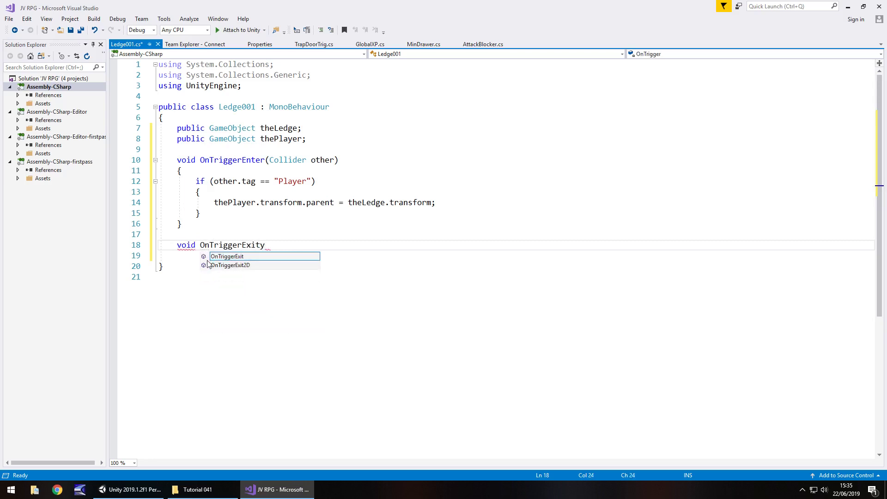
pyautogui.press('BackSpace')
pyautogui.press('Tab')
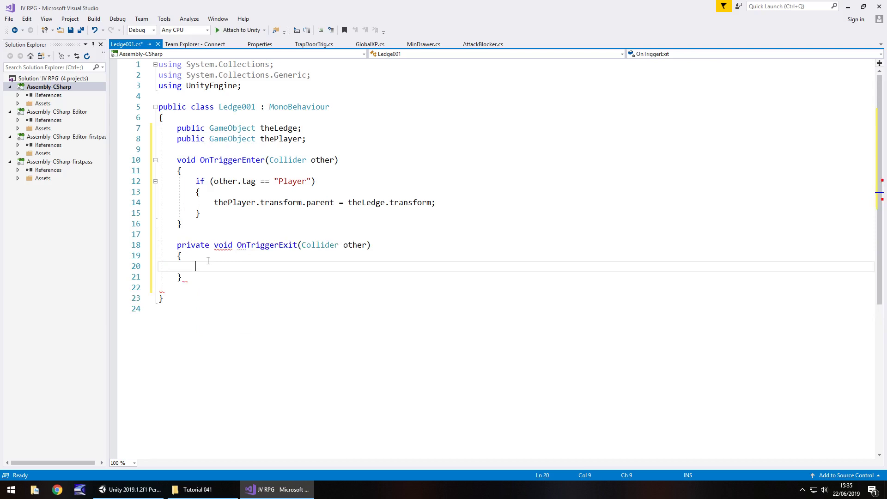
pyautogui.moveTo(212, 248); pyautogui.dragTo(177, 246)
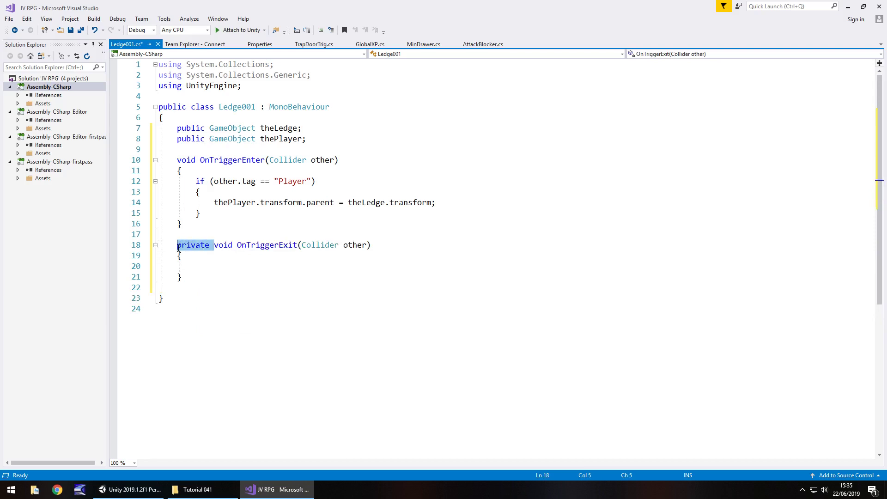
pyautogui.press('BackSpace')
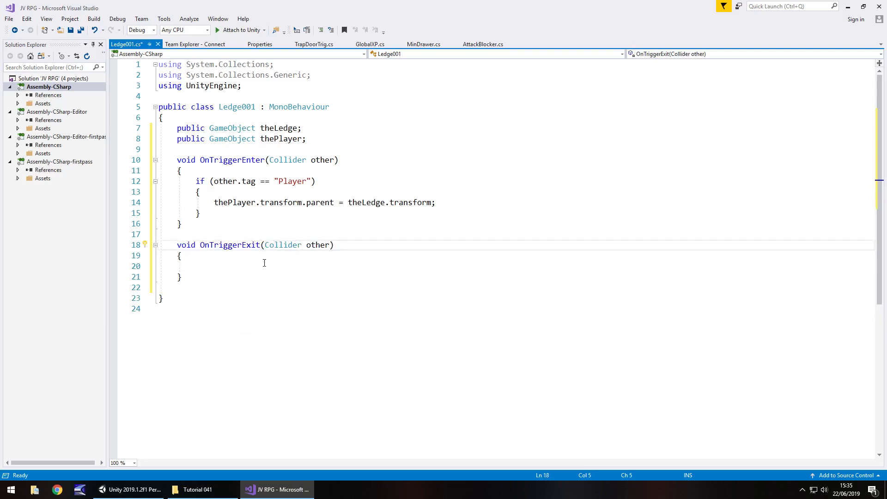
pyautogui.click(266, 266)
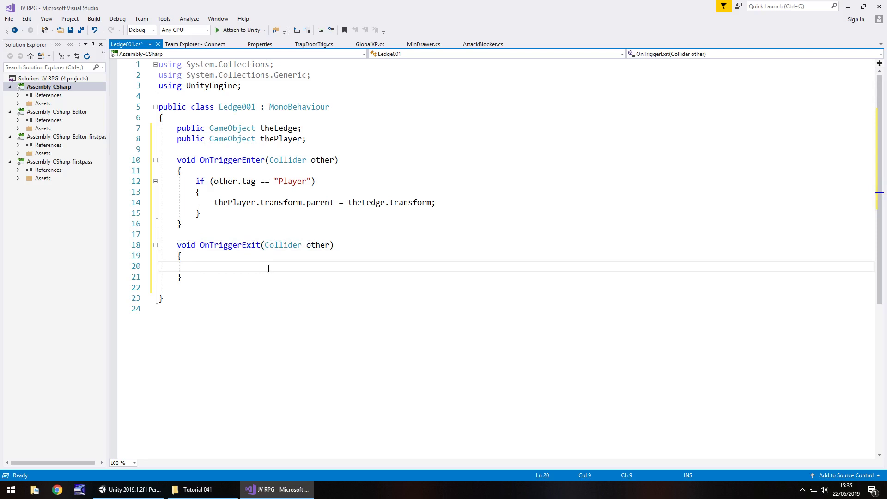
# Copy the Player-check if block into OnTriggerExit with parent set to null, and save.
pyautogui.moveTo(212, 214); pyautogui.dragTo(125, 185)
pyautogui.hotkey('ctrl', 'c')
pyautogui.click(243, 262)
pyautogui.hotkey('ctrl', 'v')
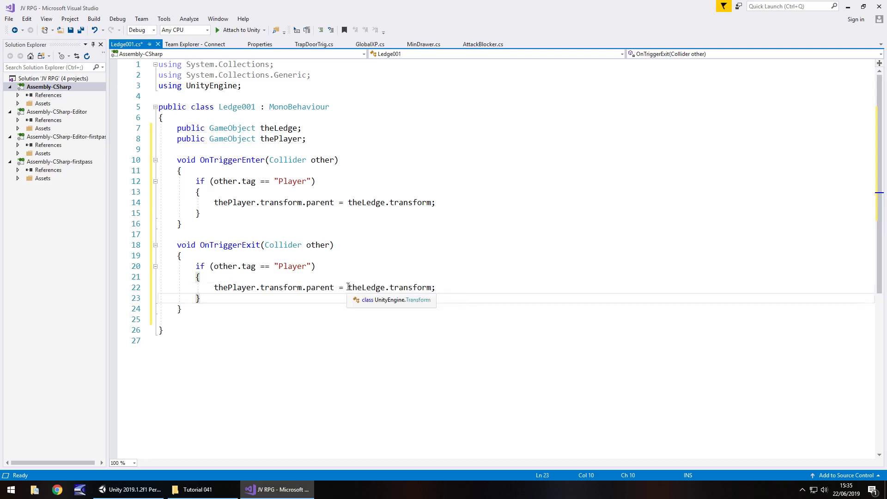
pyautogui.moveTo(348, 287); pyautogui.dragTo(433, 287)
pyautogui.write('null')
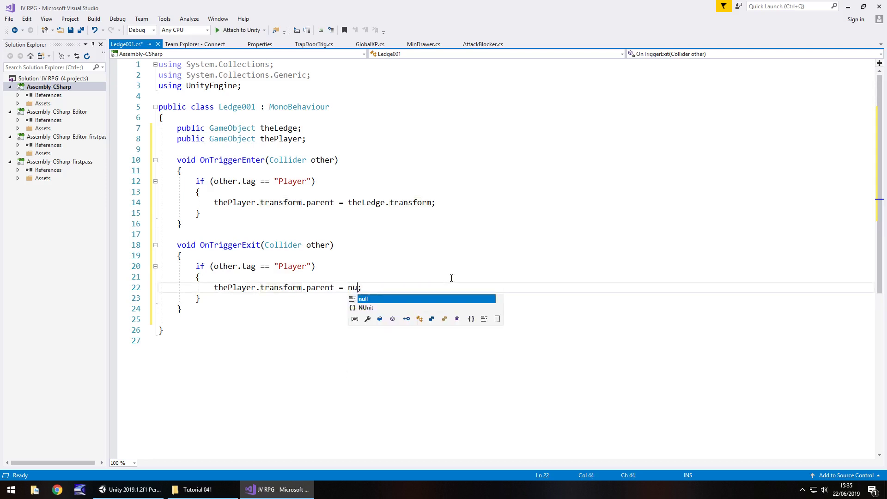
pyautogui.hotkey('ctrl', 's')
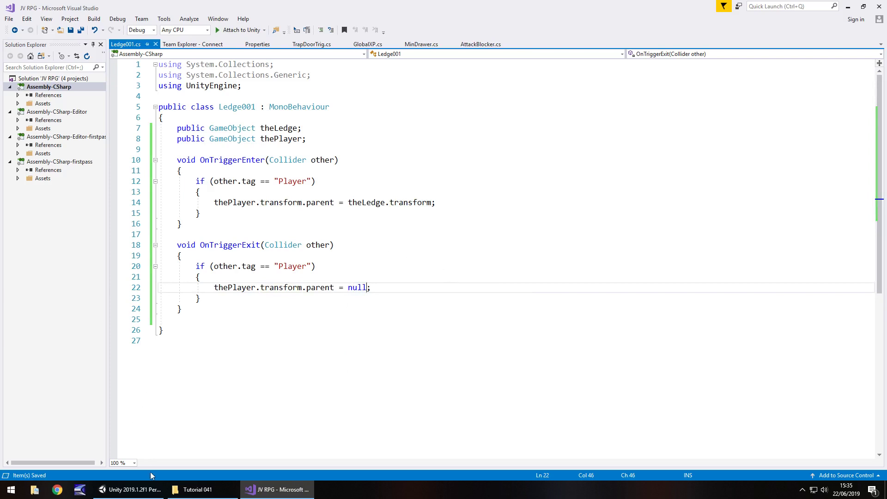
# Attach the Ledge001 script to the LedgeHolder trigger object in Unity.
pyautogui.click(130, 489)
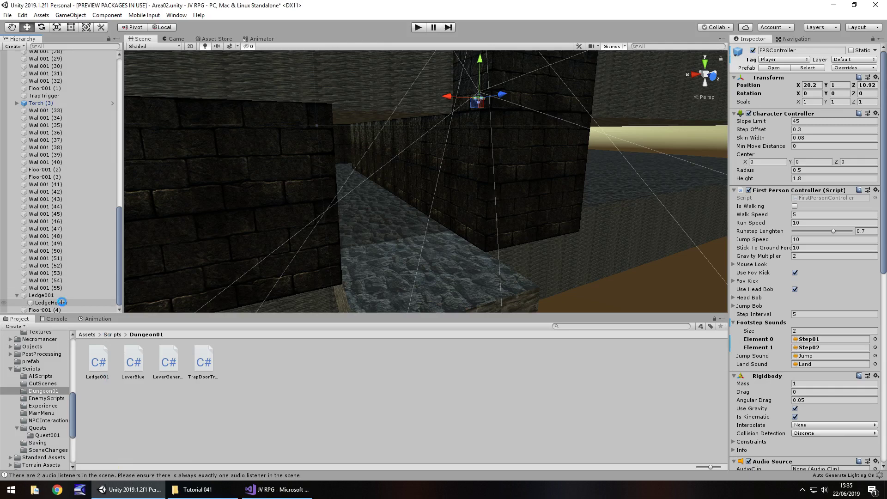
pyautogui.click(46, 302)
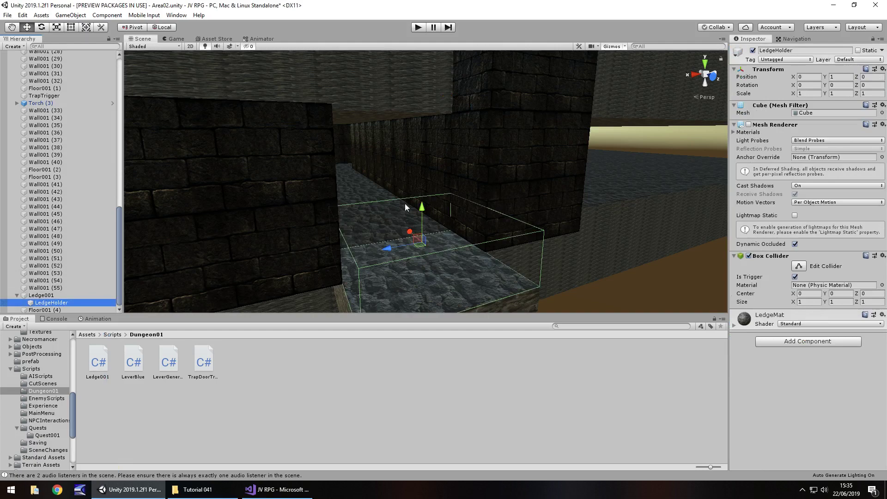
pyautogui.moveTo(316, 242); pyautogui.dragTo(388, 257, button='right')
pyautogui.moveTo(388, 258); pyautogui.dragTo(259, 290, button='middle')
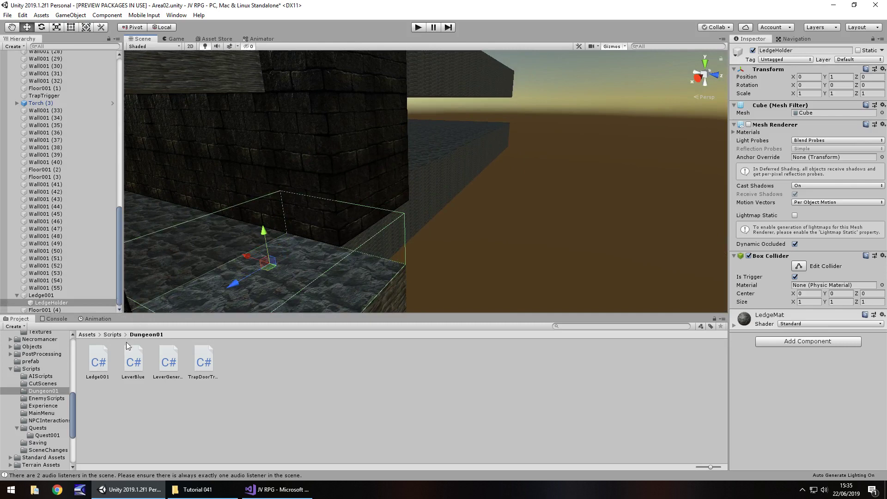
pyautogui.moveTo(99, 366); pyautogui.dragTo(829, 330)
# Assign FPSController as The Player on the Ledge 001 script, then select Ledge001.
pyautogui.scroll(10, 40, 153)
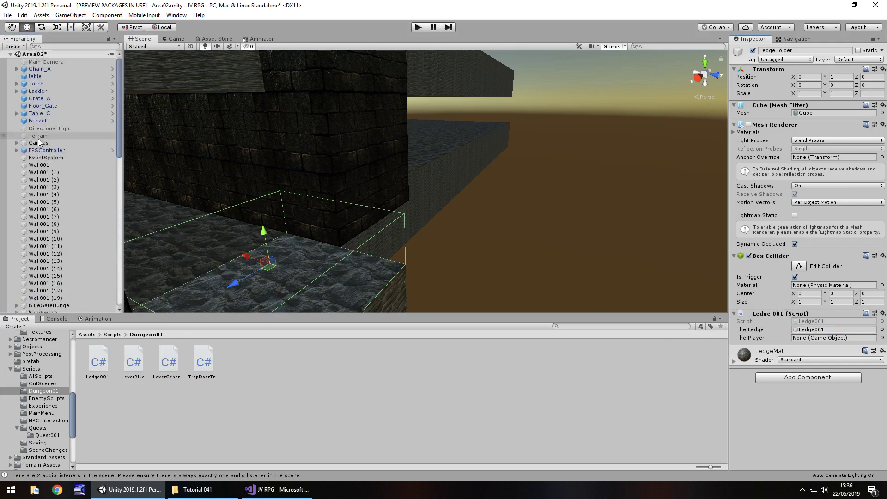
pyautogui.moveTo(503, 178); pyautogui.dragTo(808, 341)
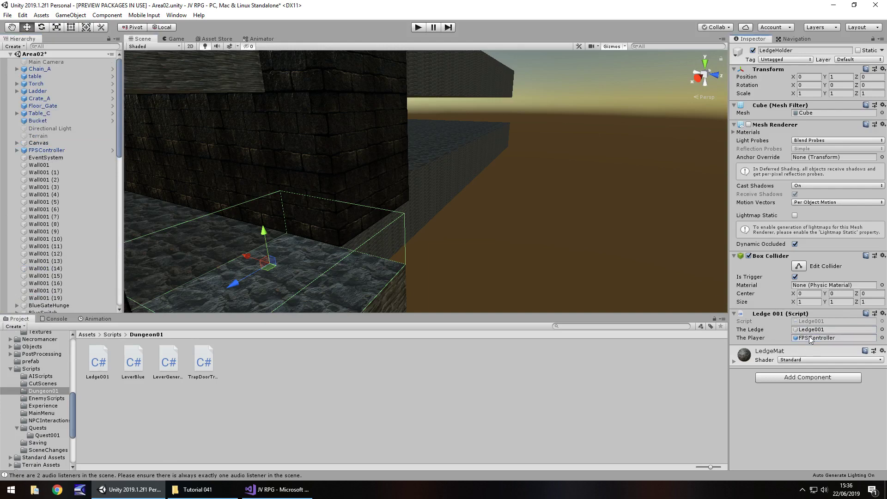
pyautogui.moveTo(118, 91); pyautogui.dragTo(127, 270)
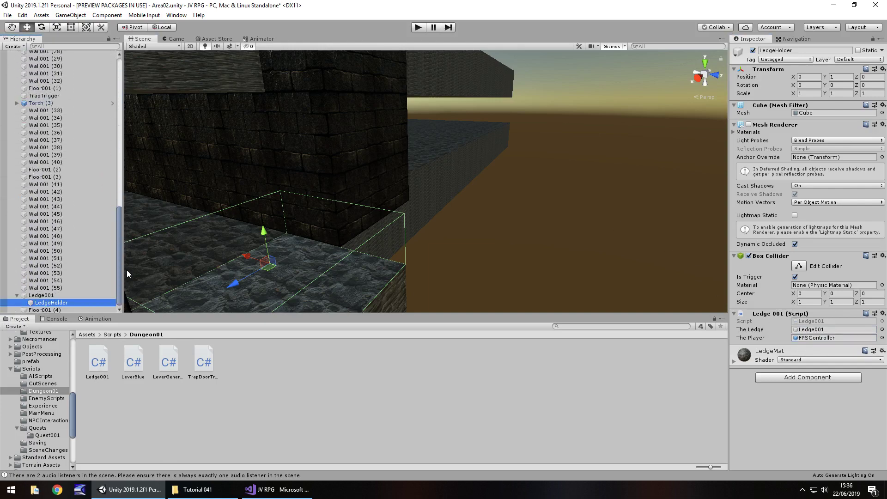
pyautogui.click(46, 296)
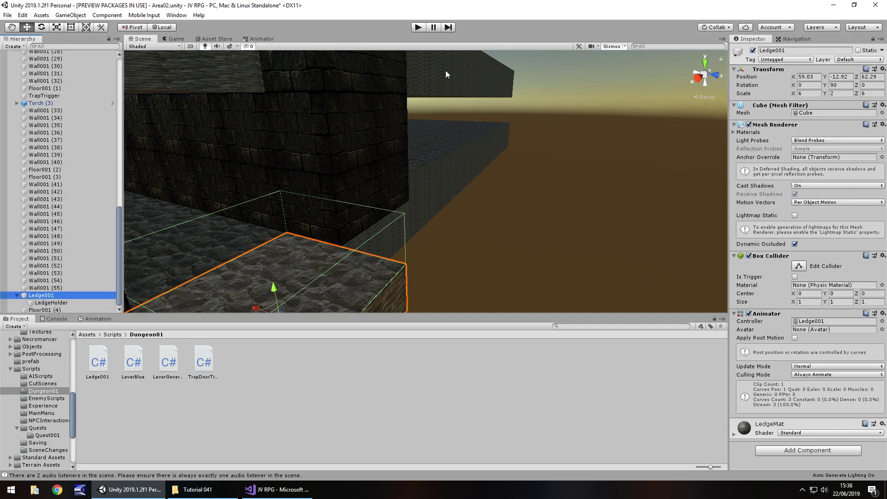
pyautogui.click(417, 28)
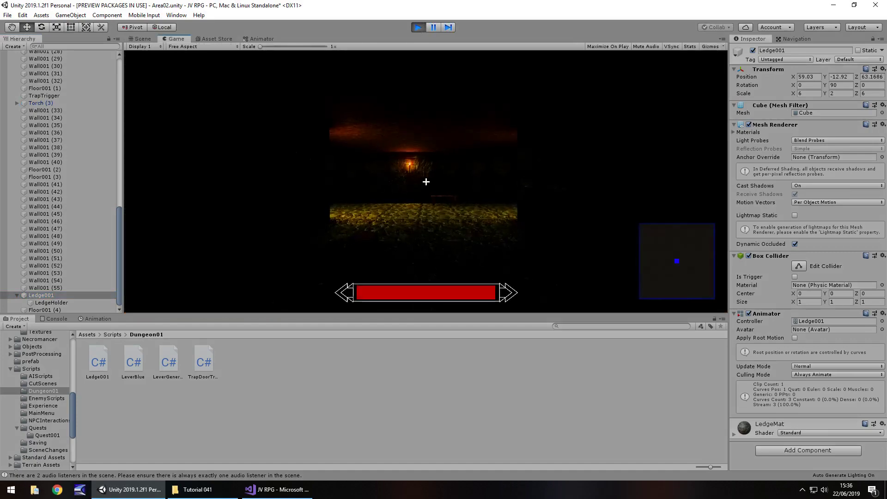
pyautogui.press('w')
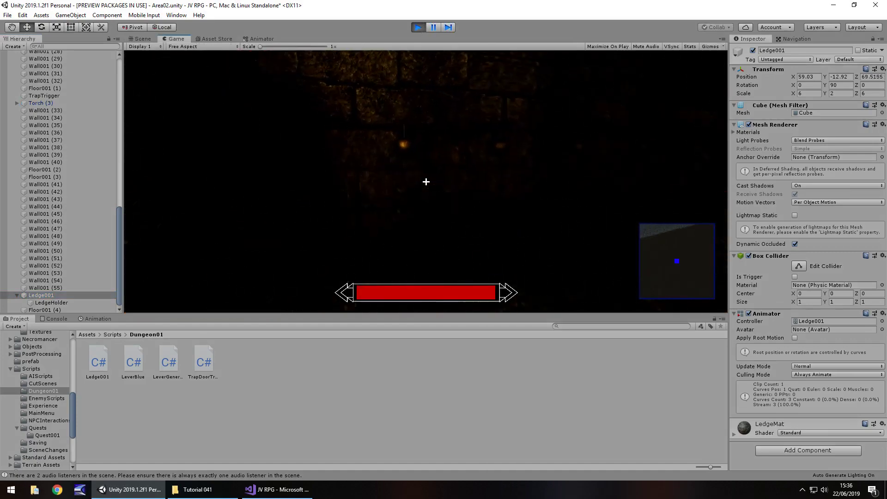
pyautogui.press('w')
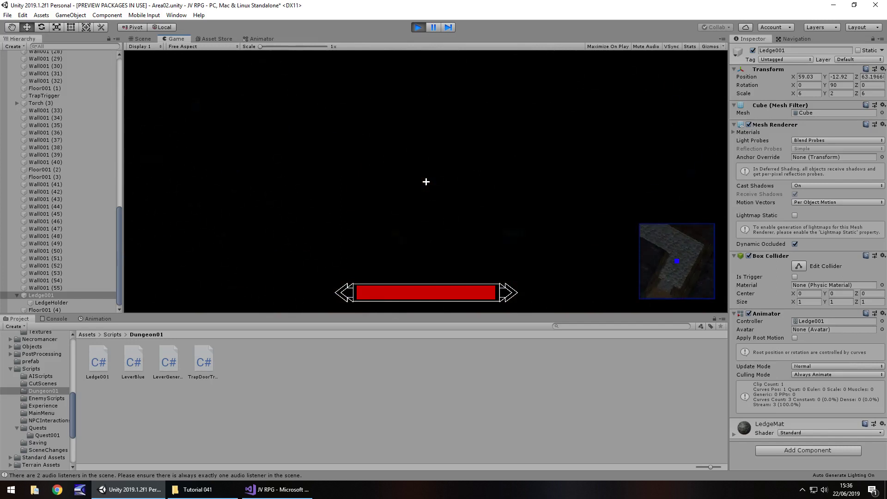
pyautogui.press('w')
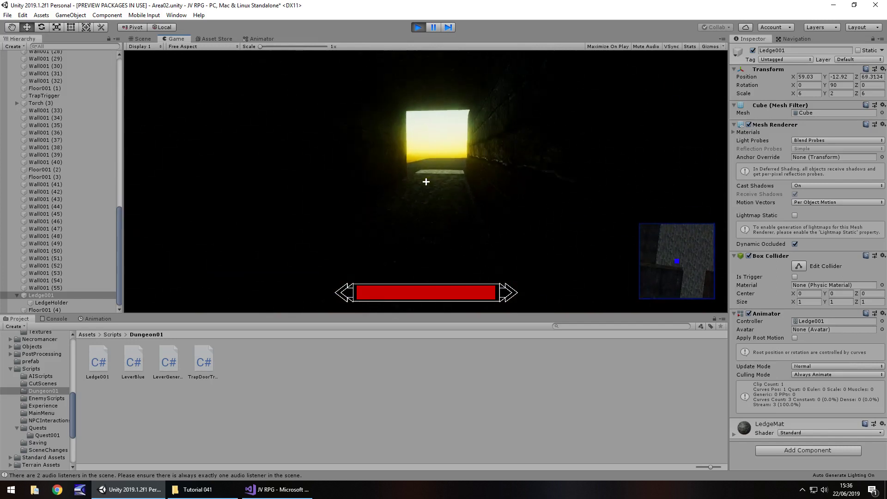
pyautogui.press('w')
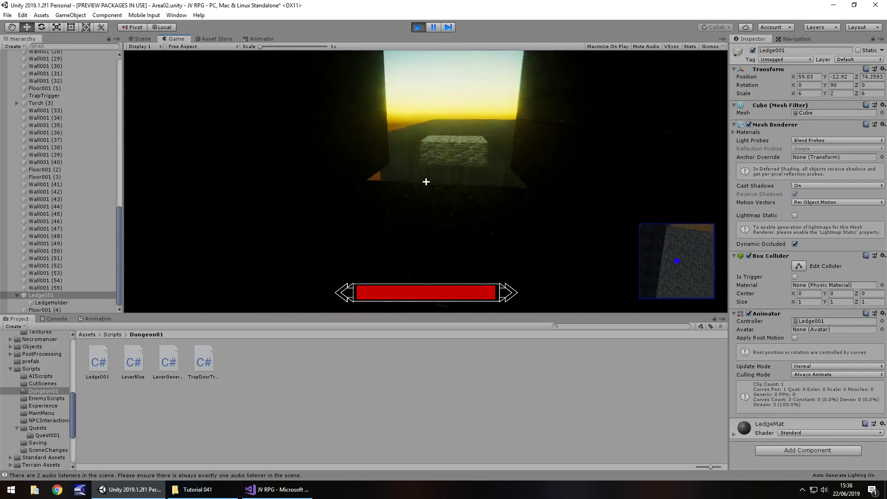
pyautogui.press('w')
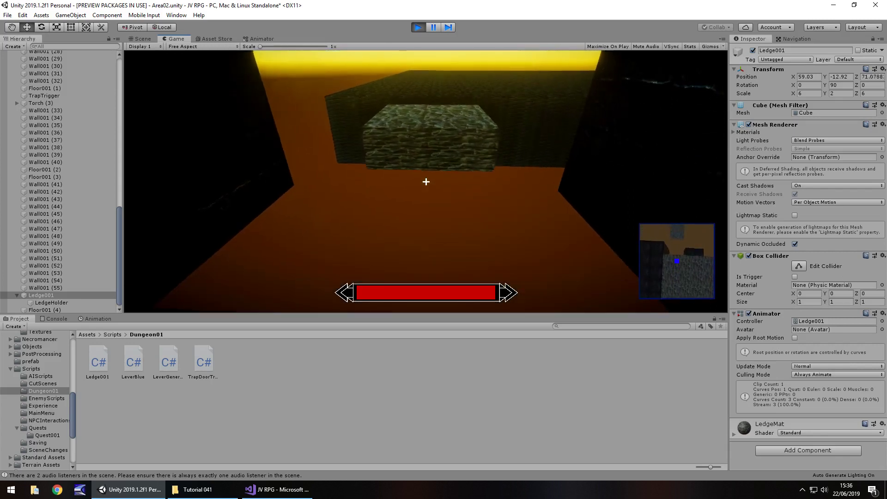
pyautogui.press('w')
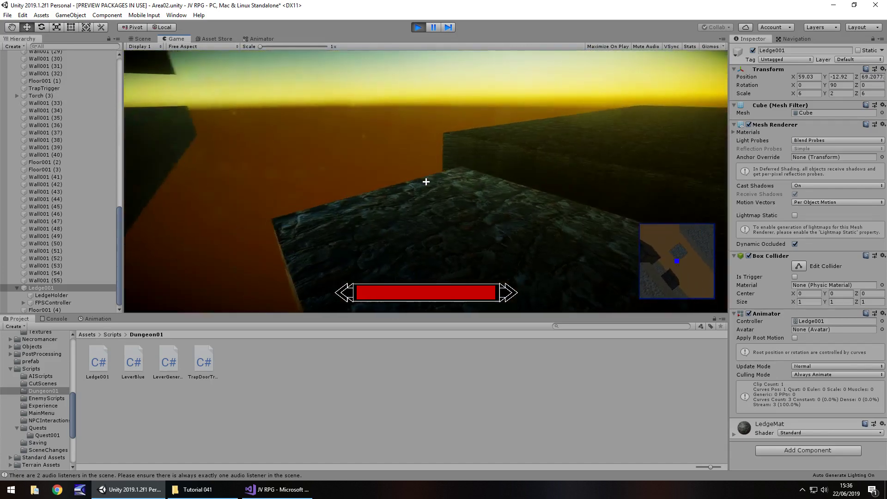
pyautogui.press('w')
pyautogui.press('w')
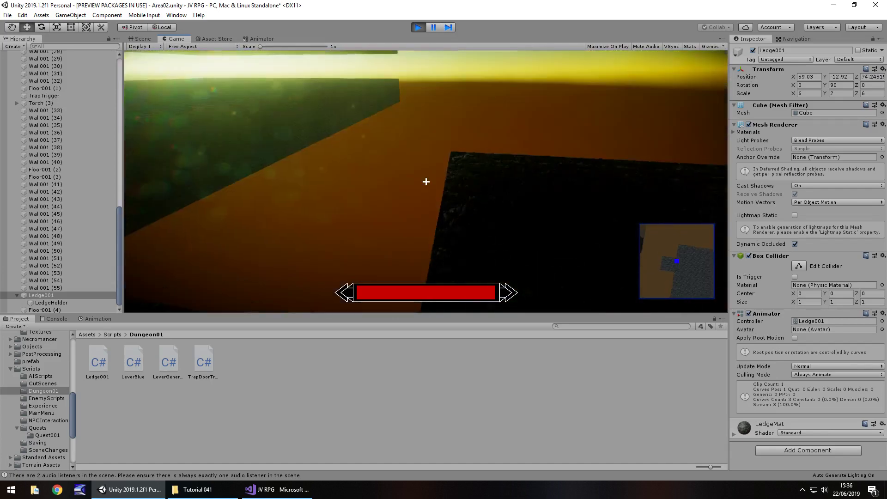
pyautogui.press('w')
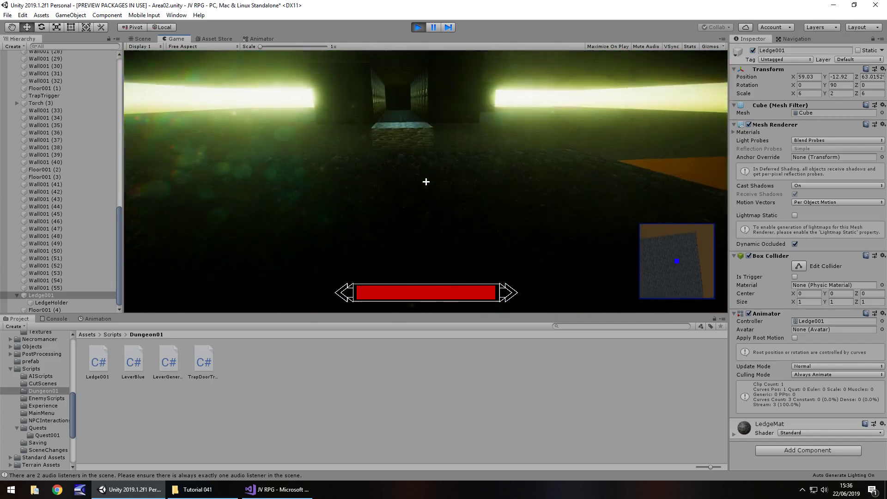
pyautogui.press('w')
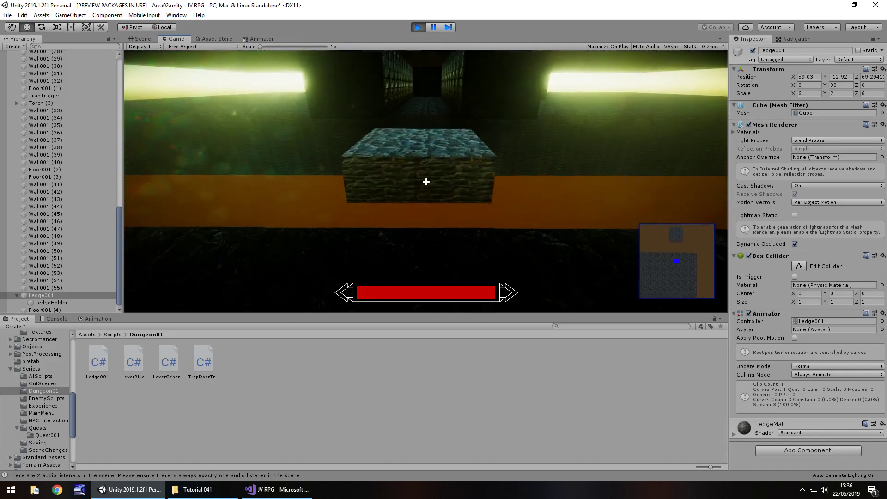
pyautogui.press('w')
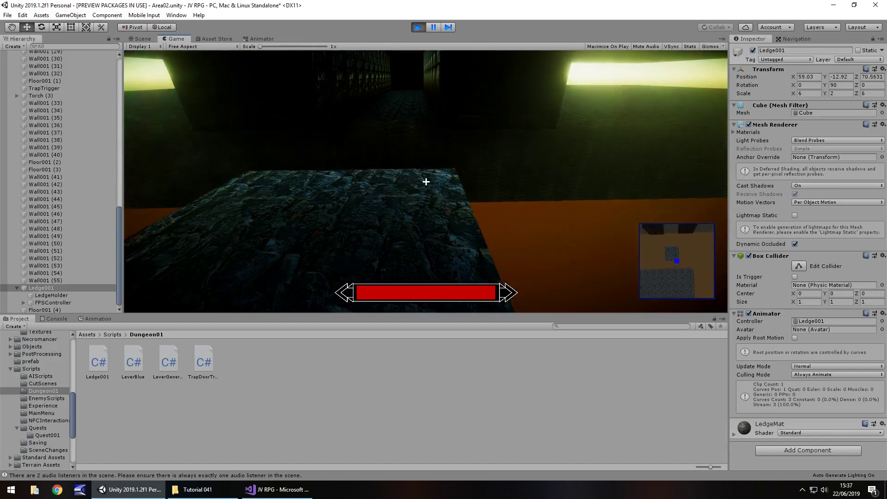
pyautogui.hotkey('ctrl', 'p')
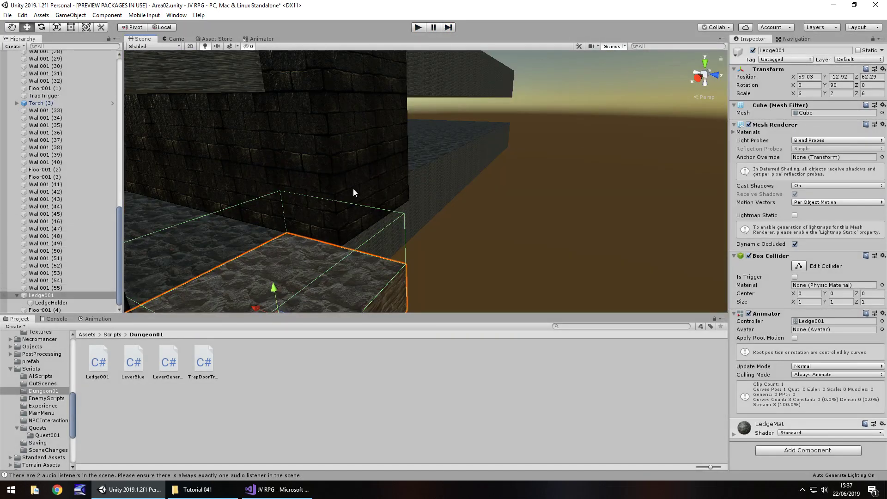
# Change Ledge001's Y rotation from 90 to 0 and start play mode to retest.
pyautogui.keyDown('alt'); pyautogui.moveTo(353, 189); pyautogui.dragTo(450, 215); pyautogui.keyUp('alt')
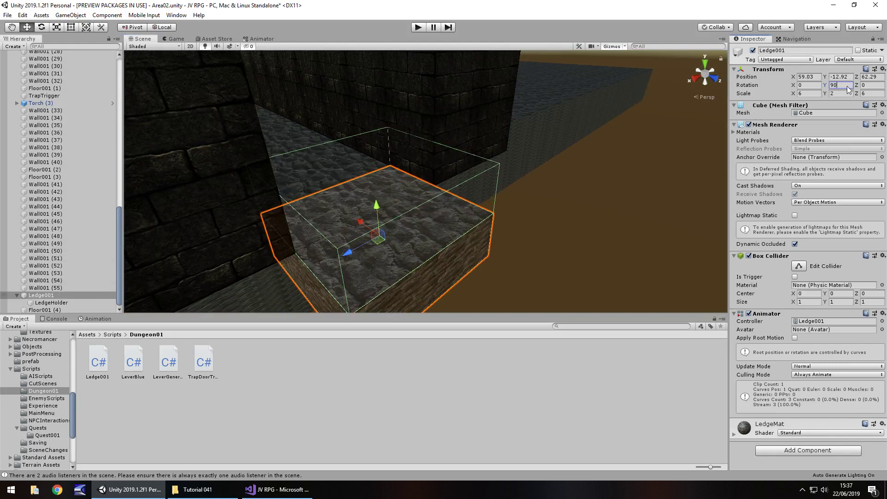
pyautogui.write('0')
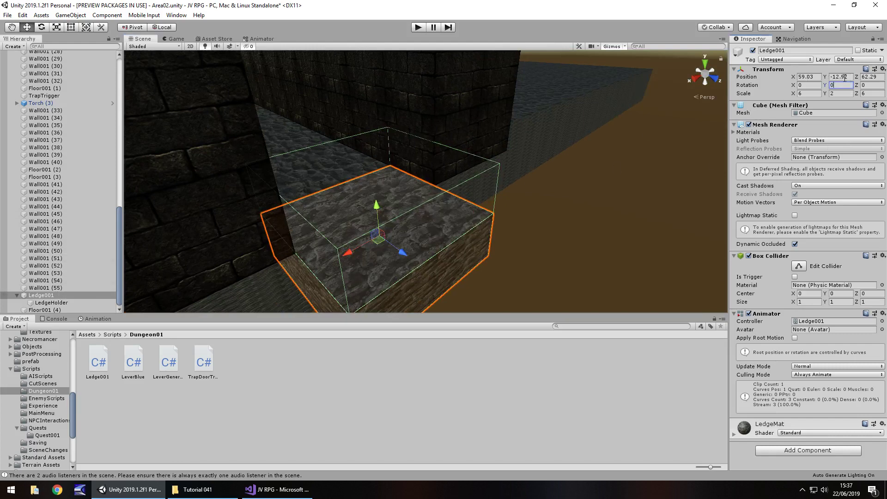
pyautogui.click(417, 27)
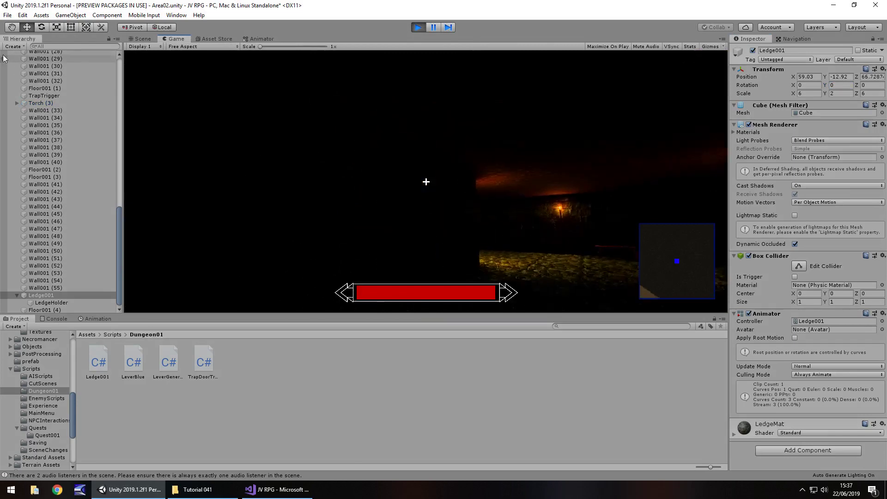
# Watch the framed Ledge001 animate in the Scene view, then restart the game.
pyautogui.click(142, 38)
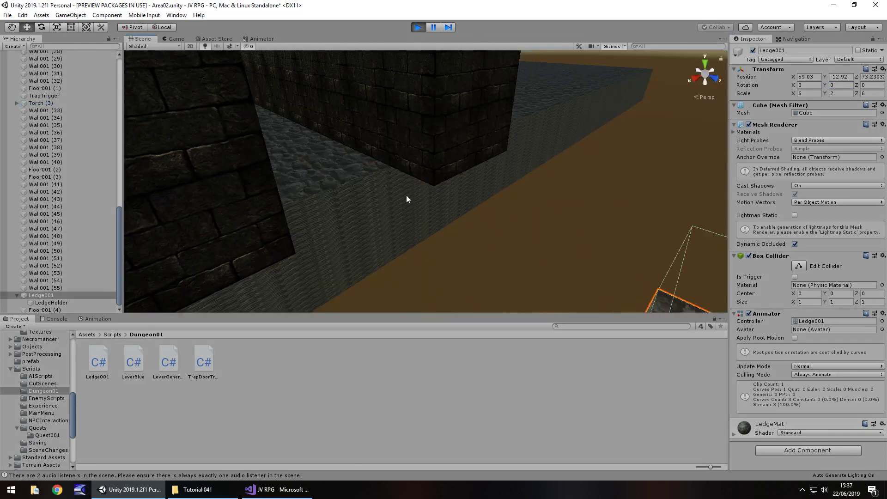
pyautogui.press('f')
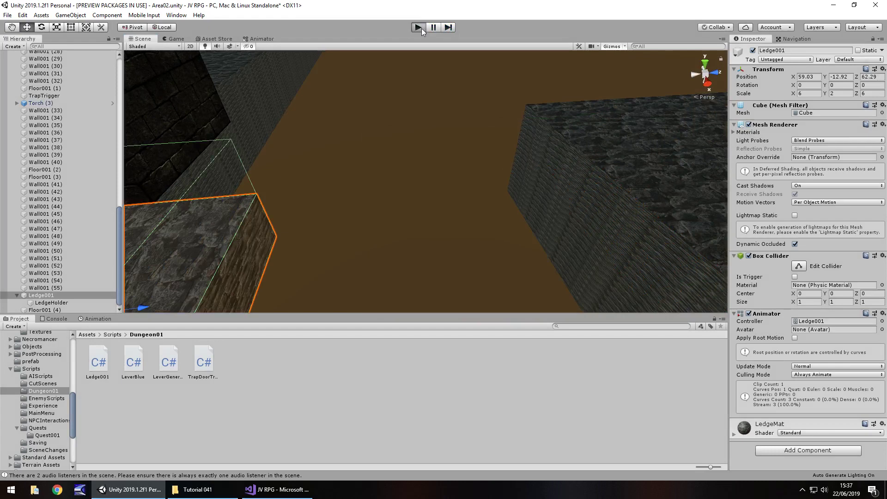
pyautogui.click(418, 28)
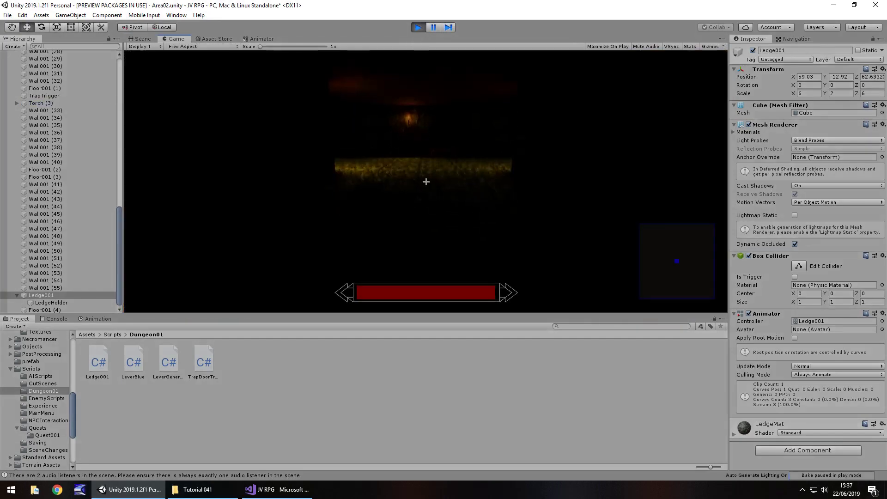
# Walk the player down the corridor and onto the moving ledge.
pyautogui.press('w')
pyautogui.press('w')
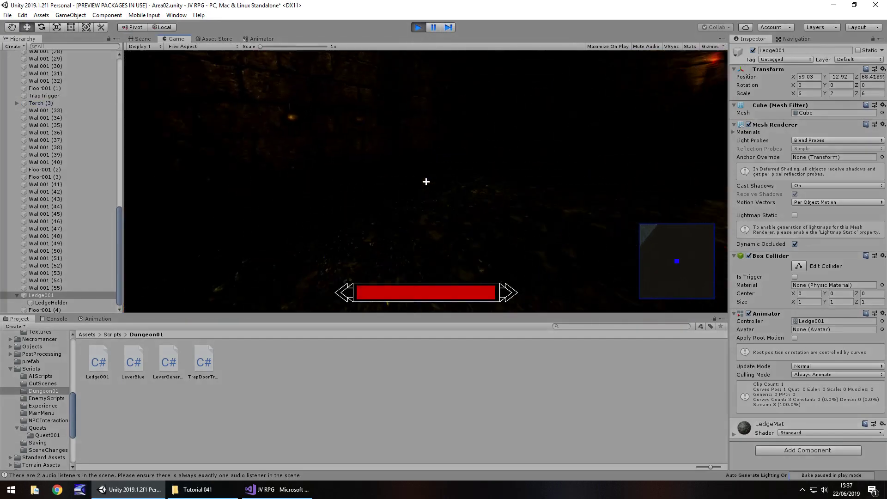
pyautogui.press('w')
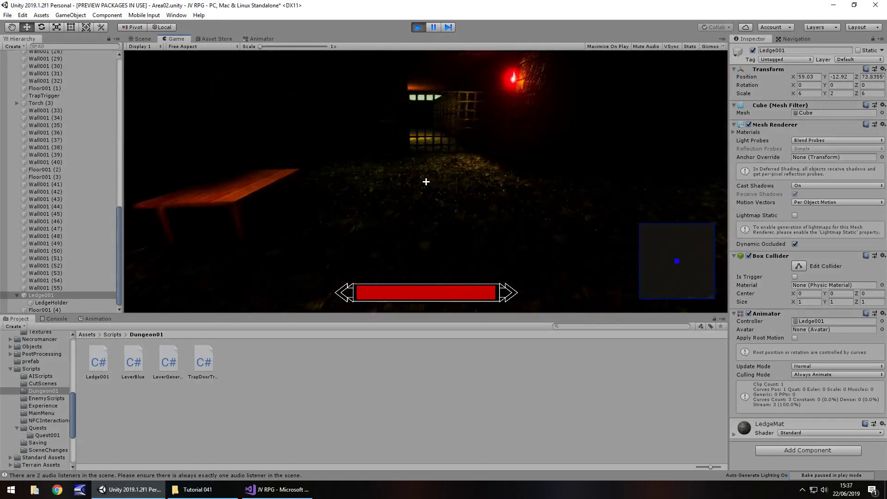
pyautogui.press('w')
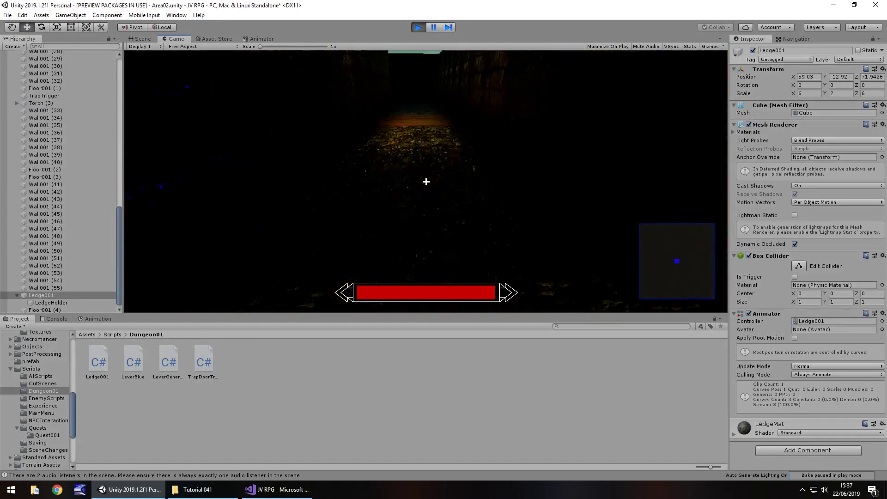
pyautogui.press('w')
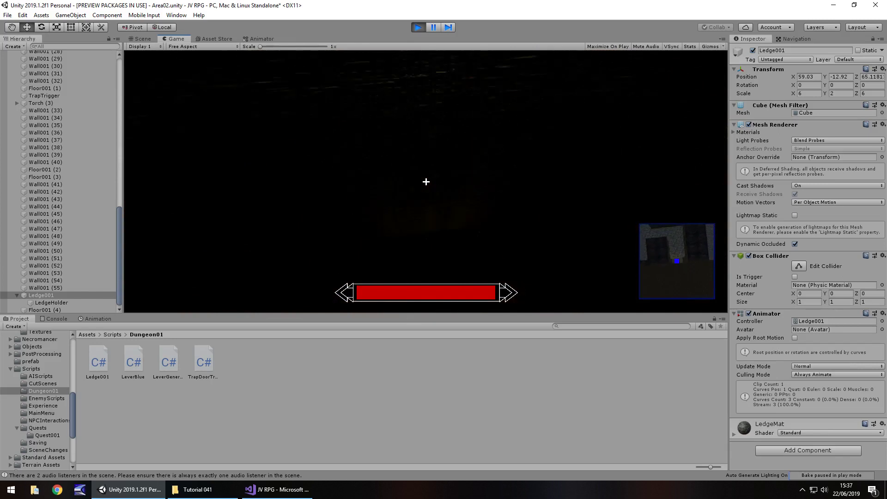
pyautogui.press('w')
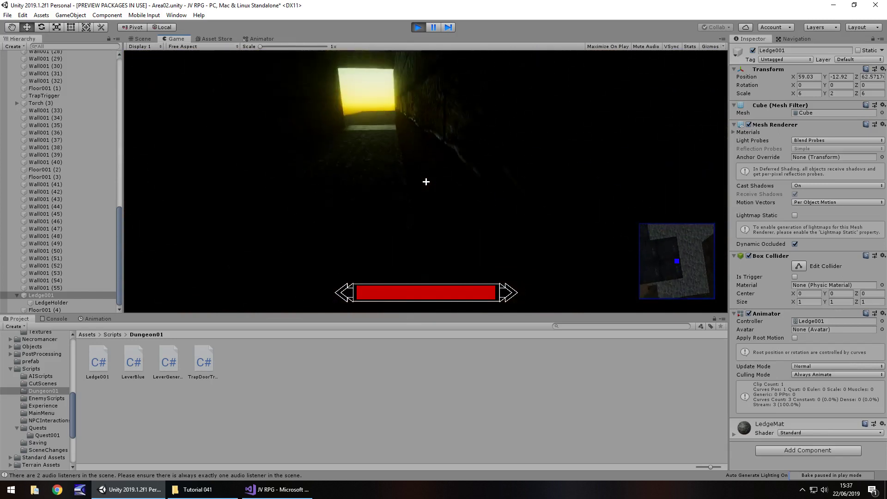
pyautogui.press('w')
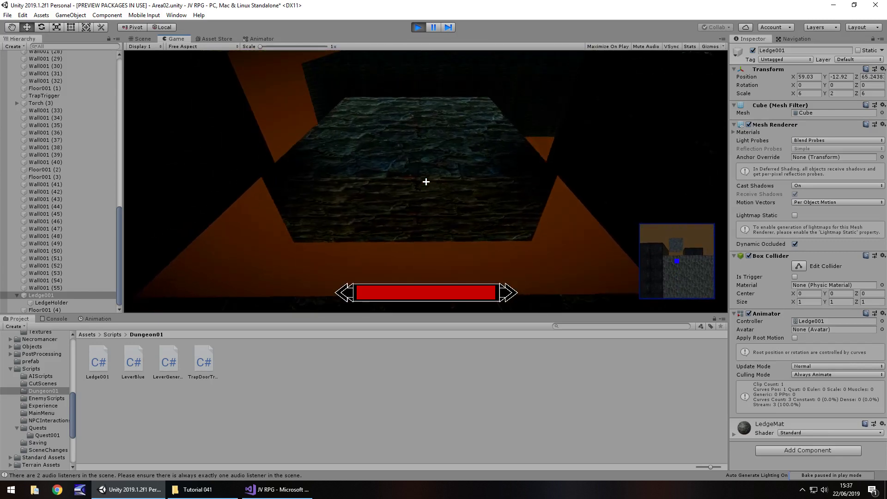
pyautogui.press('w')
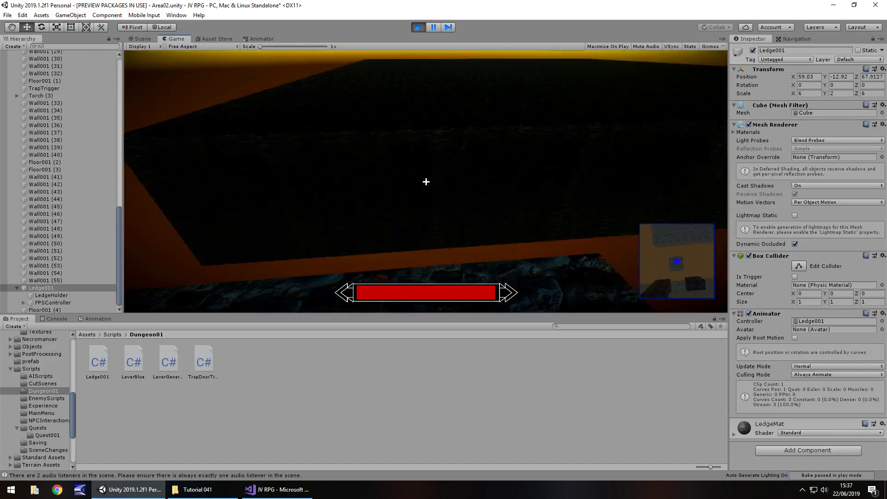
# Walk off to the lava edge, jump back onto the ledge, then stop play mode.
pyautogui.press('w')
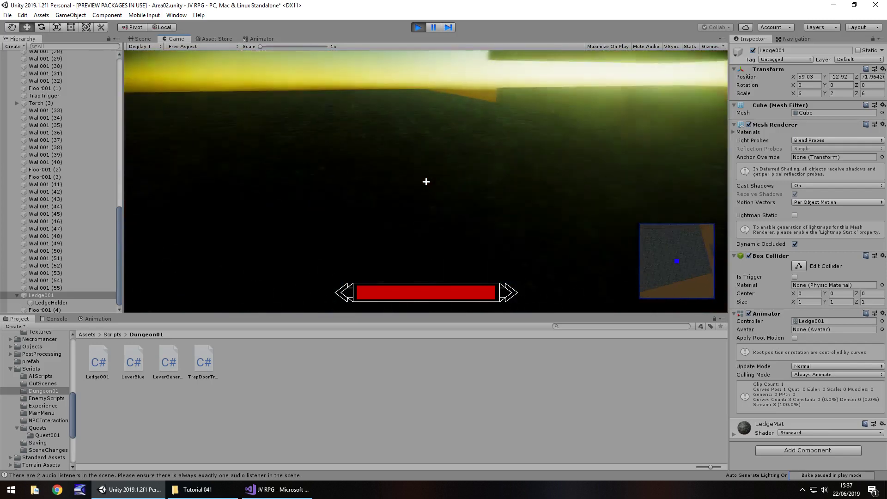
pyautogui.press('w')
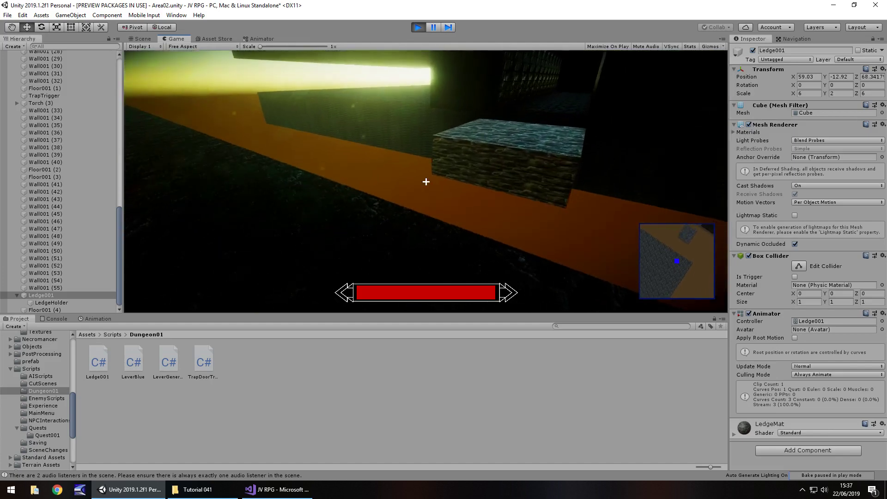
pyautogui.press('w')
pyautogui.press('space')
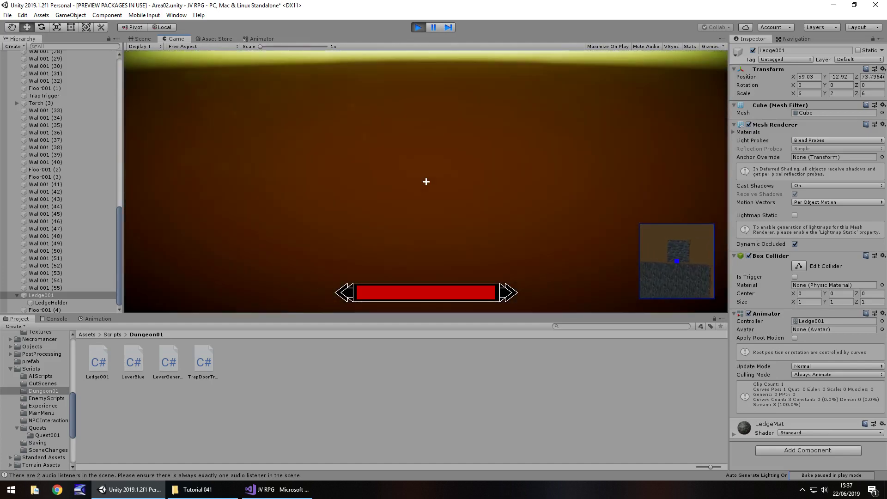
pyautogui.hotkey('ctrl', 'p')
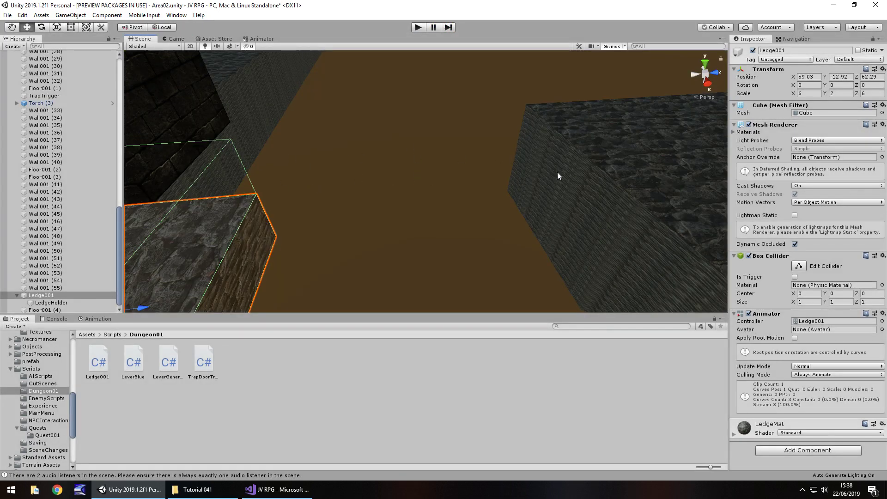
# Glance at Ledge001.cs in Visual Studio, then return to Unity and show the Asset Store tab.
pyautogui.keyDown('alt'); pyautogui.moveTo(557, 175); pyautogui.dragTo(370, 171); pyautogui.keyUp('alt')
pyautogui.click(277, 489)
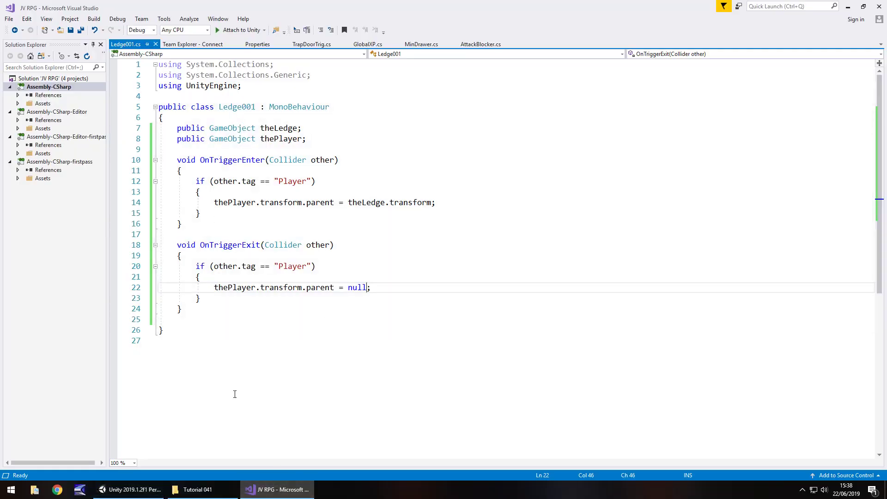
pyautogui.click(130, 489)
pyautogui.moveTo(396, 183); pyautogui.dragTo(728, 143, button='right')
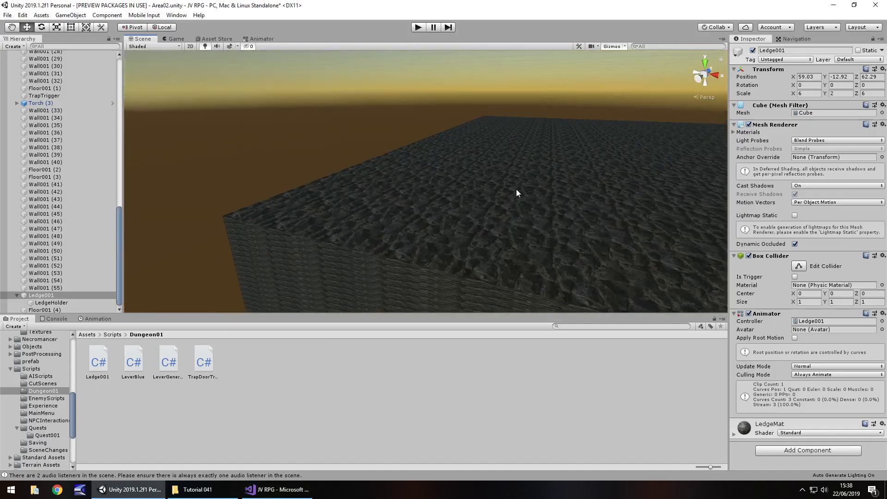
pyautogui.keyDown('alt'); pyautogui.moveTo(516, 193); pyautogui.dragTo(493, 144); pyautogui.keyUp('alt')
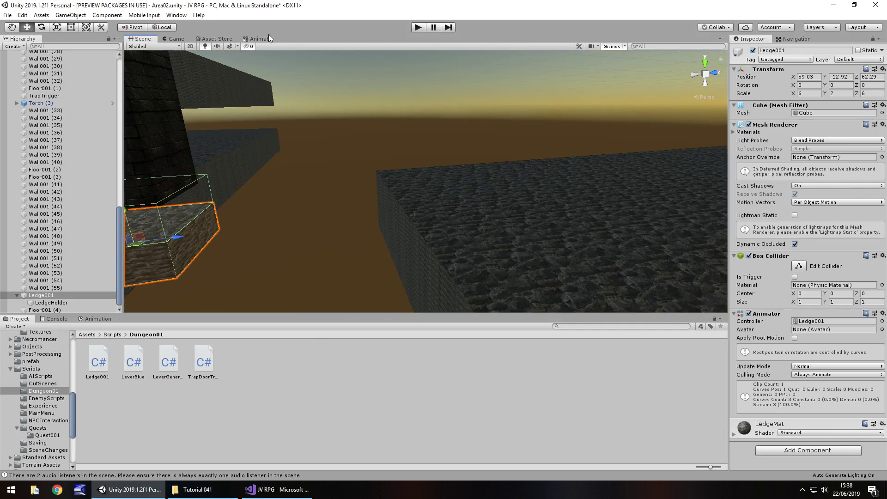
pyautogui.click(216, 39)
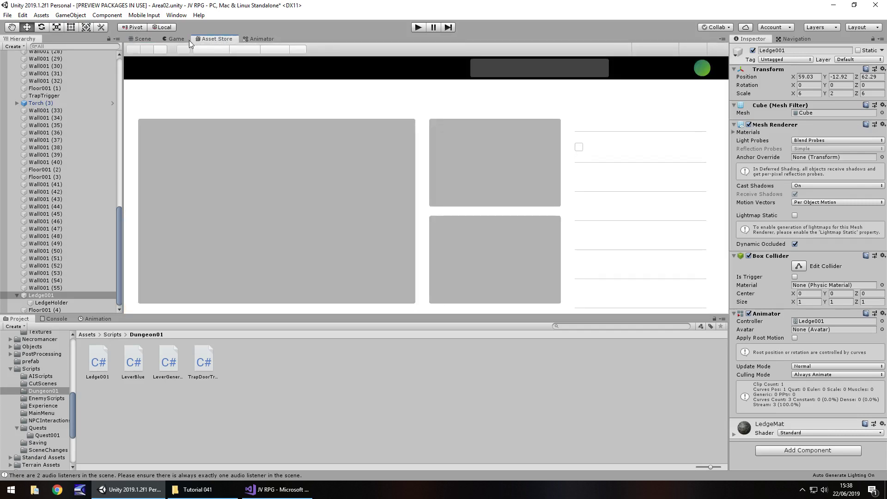
# Search the Asset Store for 'skeleton' and browse the results.
pyautogui.click(525, 69)
pyautogui.write('skeleton')
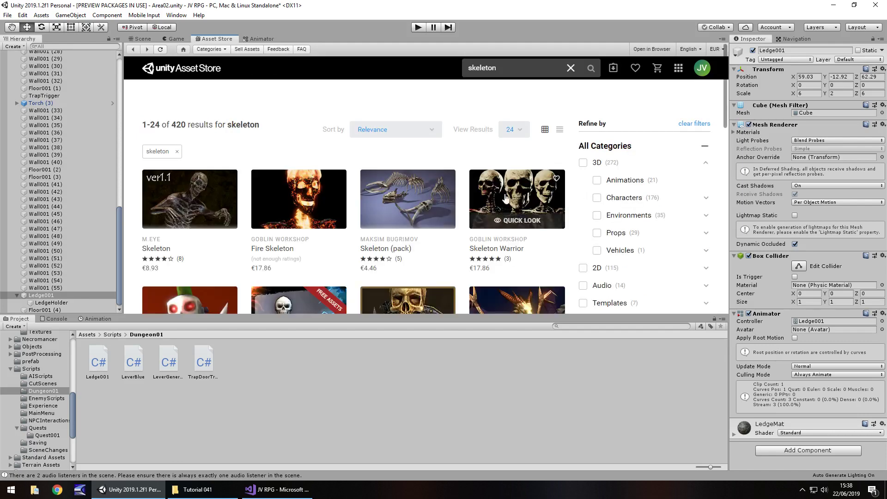
pyautogui.scroll(-1, 505, 198)
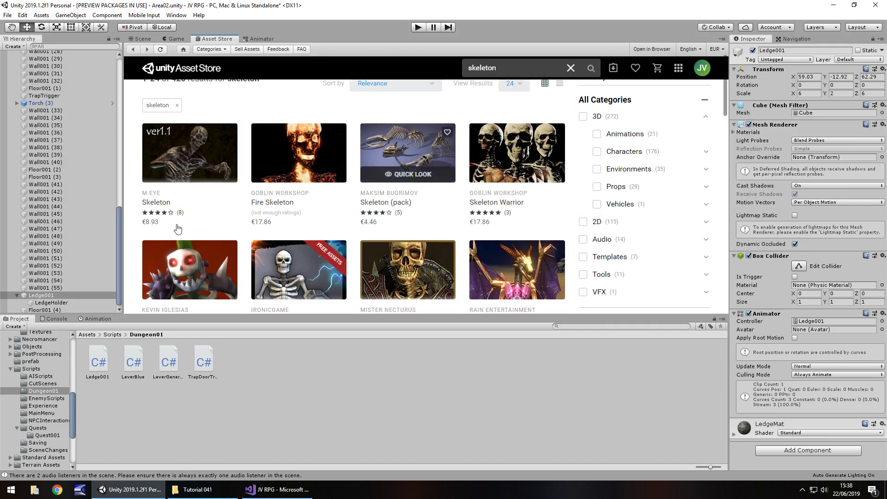
pyautogui.scroll(-3, 251, 227)
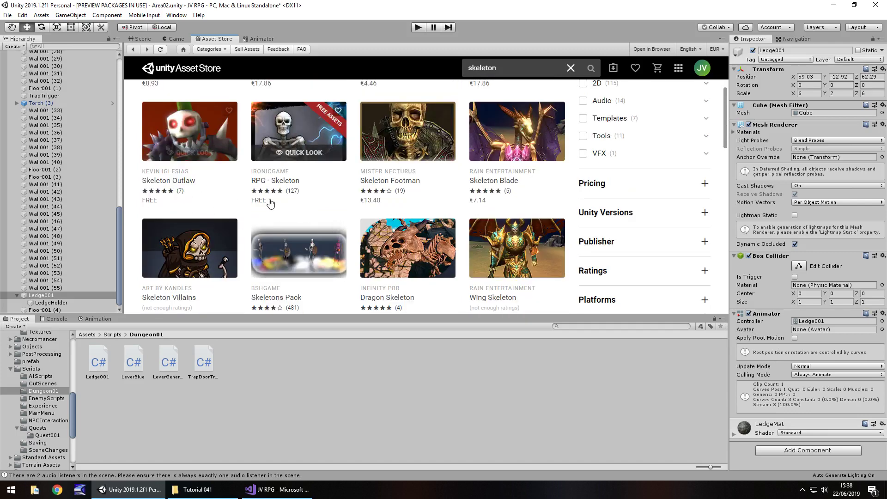
pyautogui.scroll(-1, 277, 208)
pyautogui.scroll(2, 314, 215)
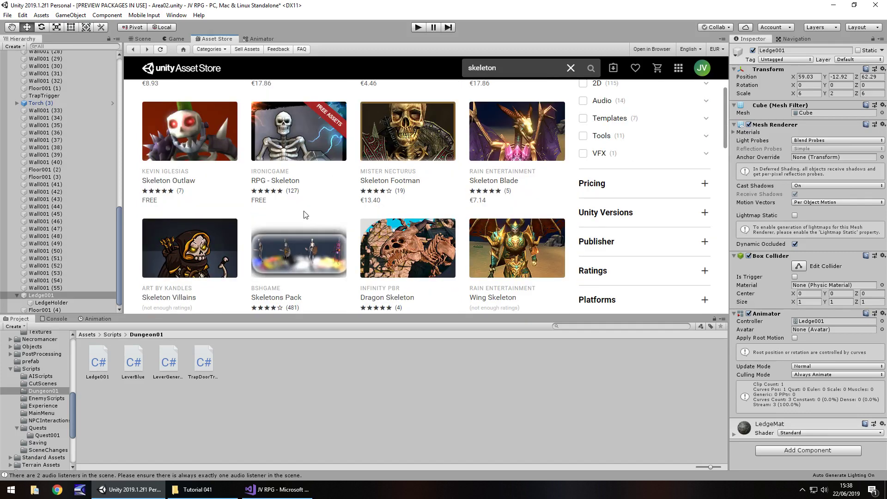
pyautogui.scroll(-2, 415, 222)
pyautogui.scroll(2, 600, 231)
pyautogui.scroll(-4, 508, 222)
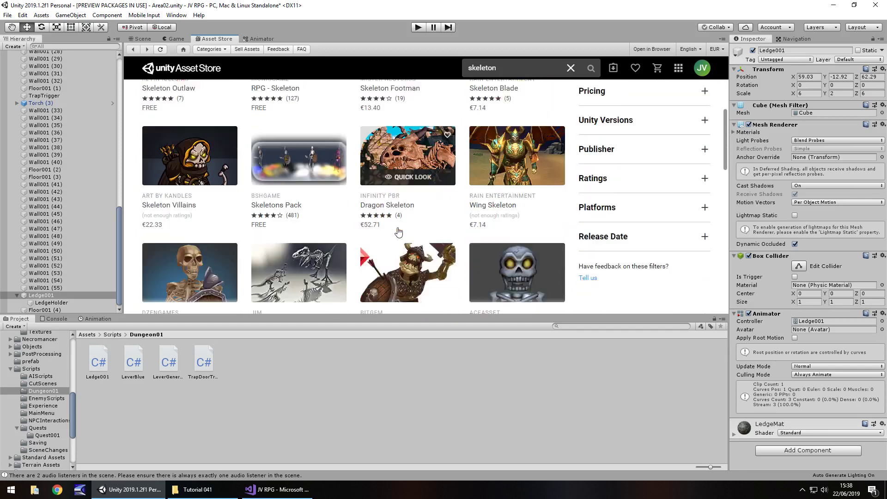
pyautogui.scroll(2, 536, 193)
pyautogui.scroll(1, 535, 193)
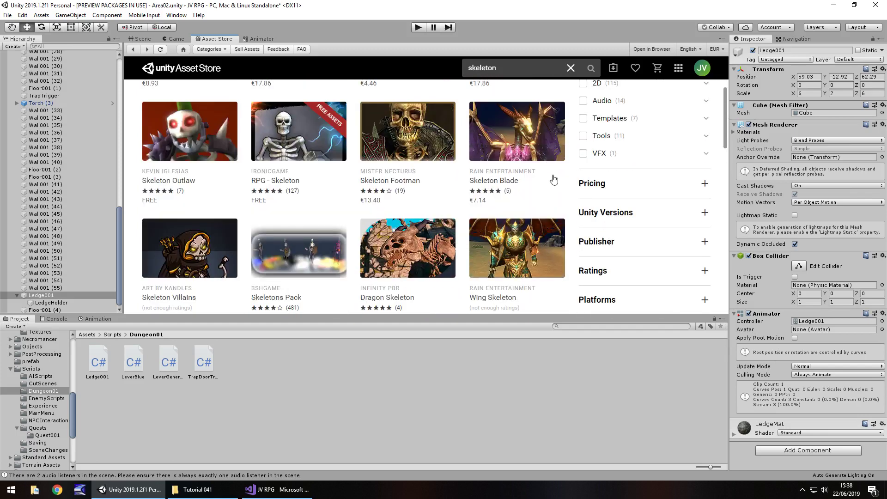
# Filter the results to Free Assets and open the Fantasy Monster - Skeleton page.
pyautogui.click(609, 184)
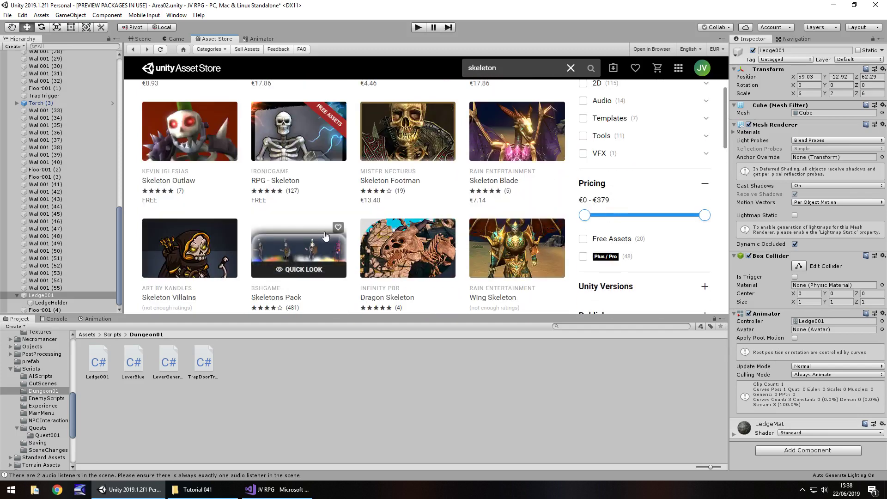
pyautogui.click(582, 238)
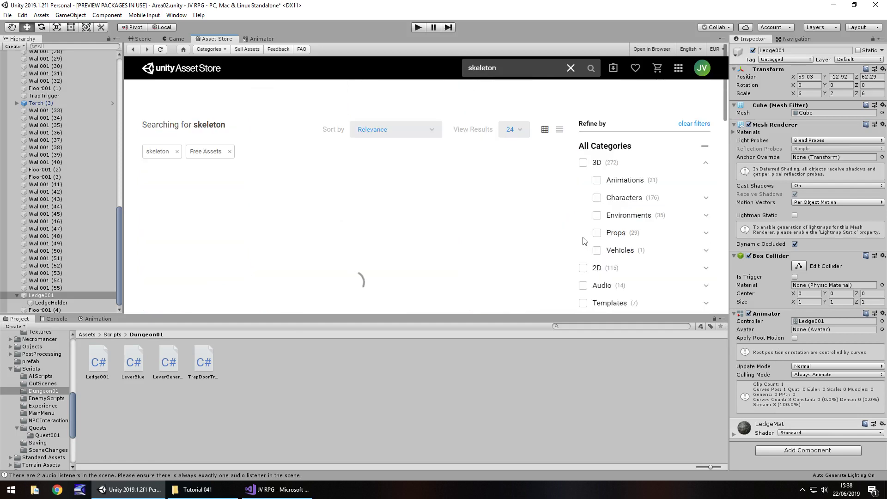
pyautogui.scroll(-3, 368, 169)
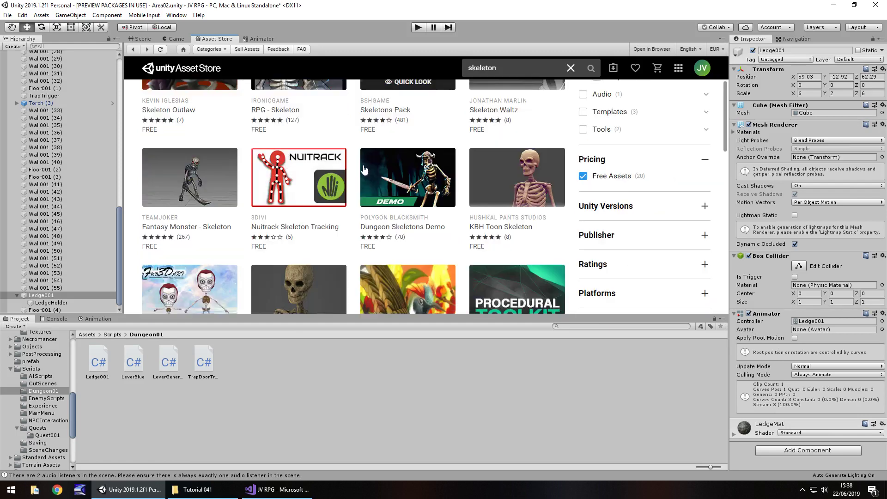
pyautogui.click(175, 176)
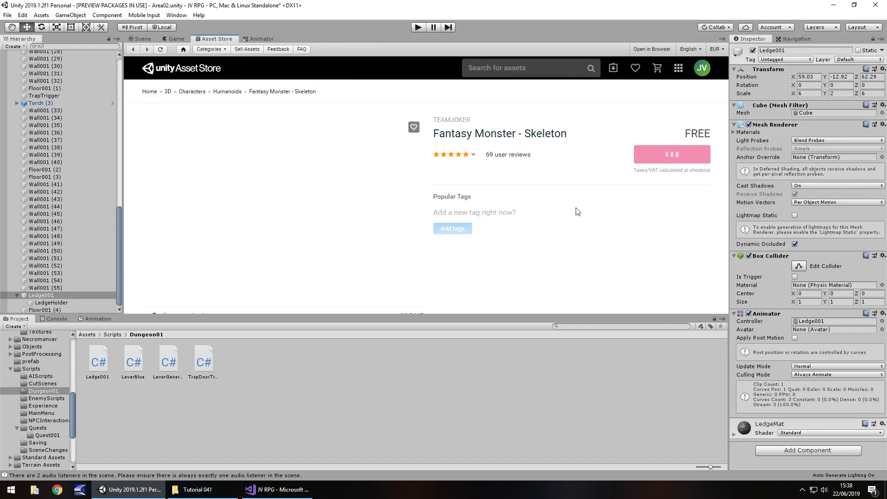
# Import all files of the Fantasy Monster - Skeleton package into the project.
pyautogui.scroll(-1, 344, 212)
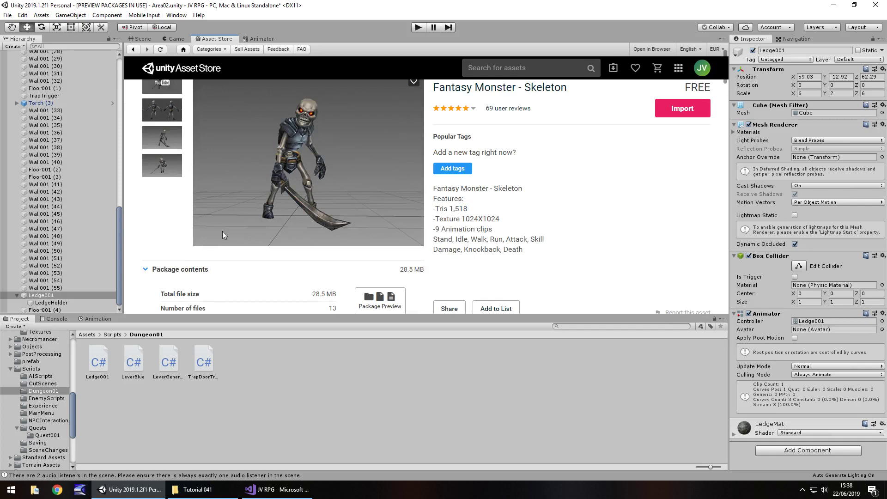
pyautogui.click(681, 112)
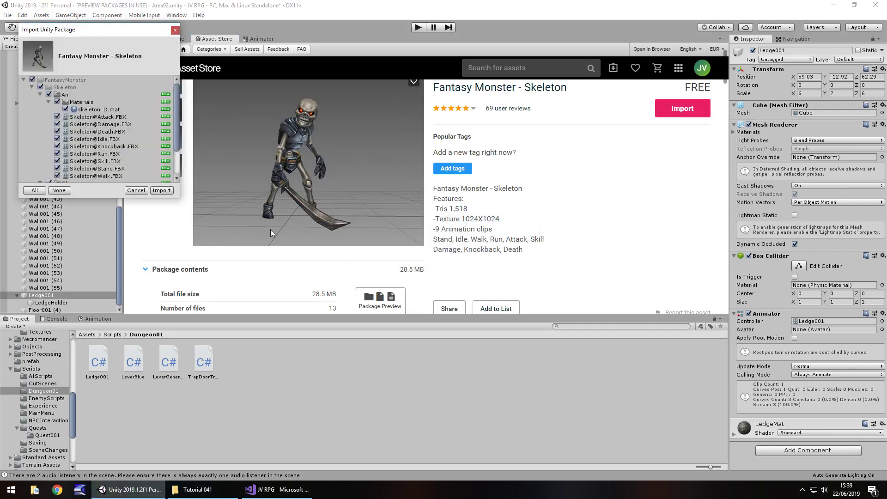
pyautogui.click(161, 190)
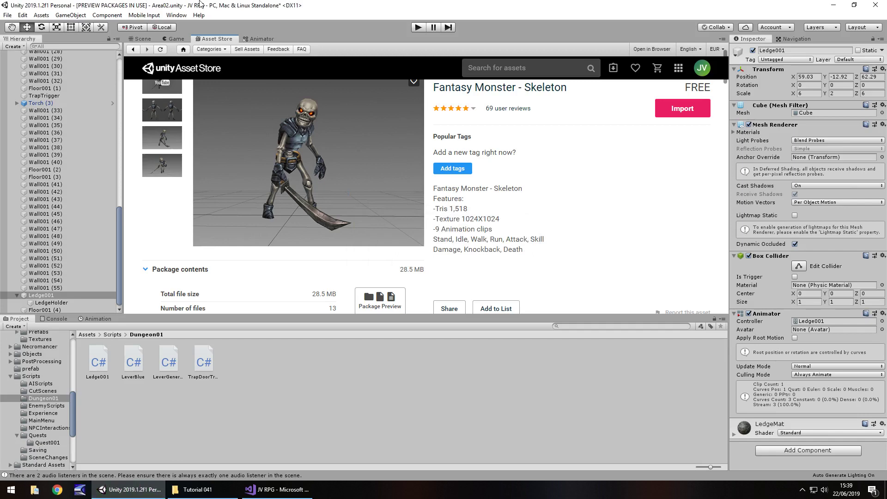
# Switch to the Scene tab and orbit the view back to Ledge001 beside the wall.
pyautogui.click(140, 40)
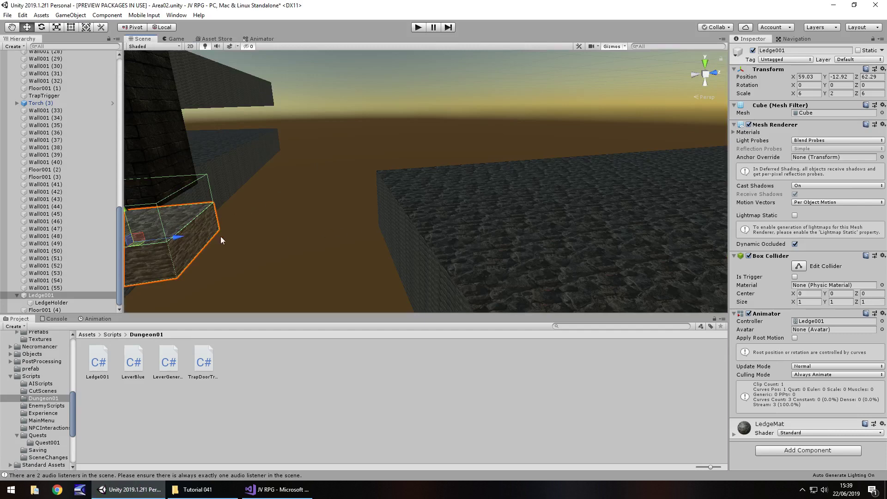
pyautogui.moveTo(343, 227); pyautogui.dragTo(294, 231, button='right')
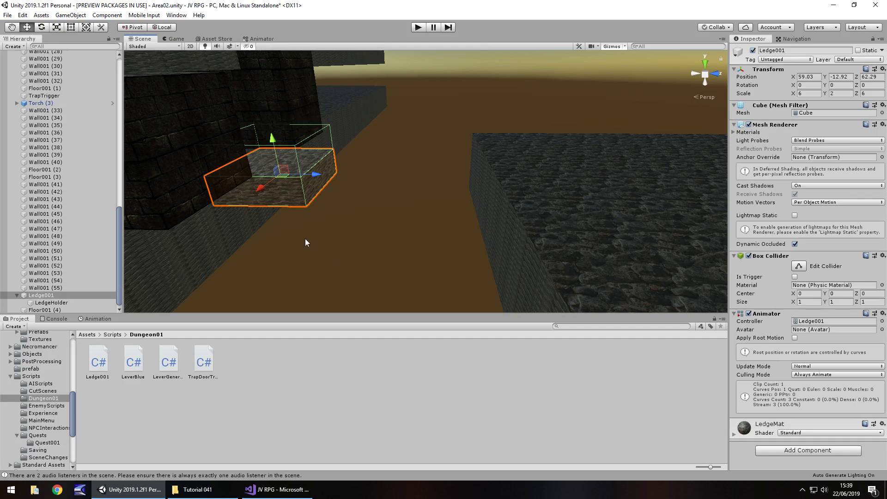
pyautogui.moveTo(432, 215); pyautogui.dragTo(591, 203, button='right')
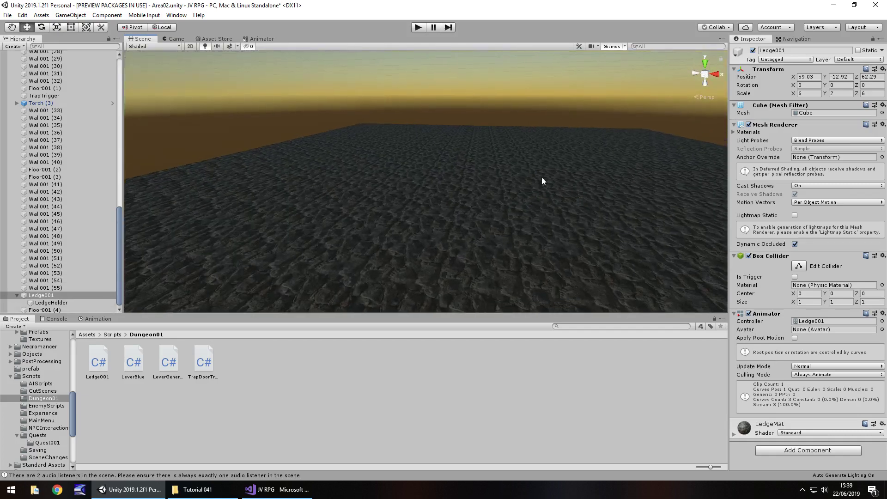
pyautogui.moveTo(538, 177); pyautogui.dragTo(254, 213, button='right')
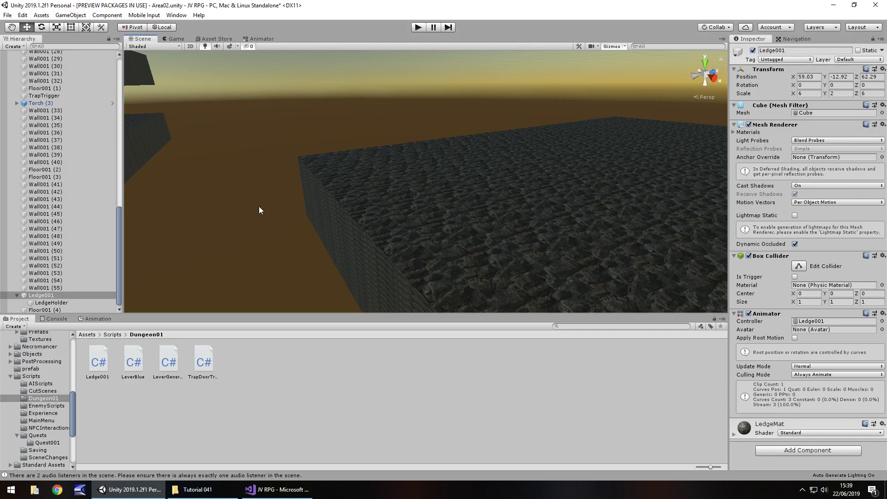
pyautogui.moveTo(256, 202); pyautogui.dragTo(165, 181, button='right')
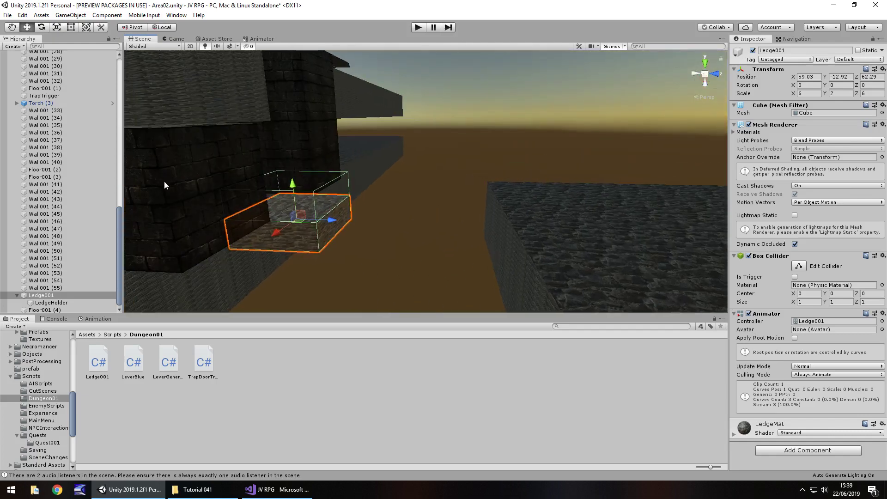